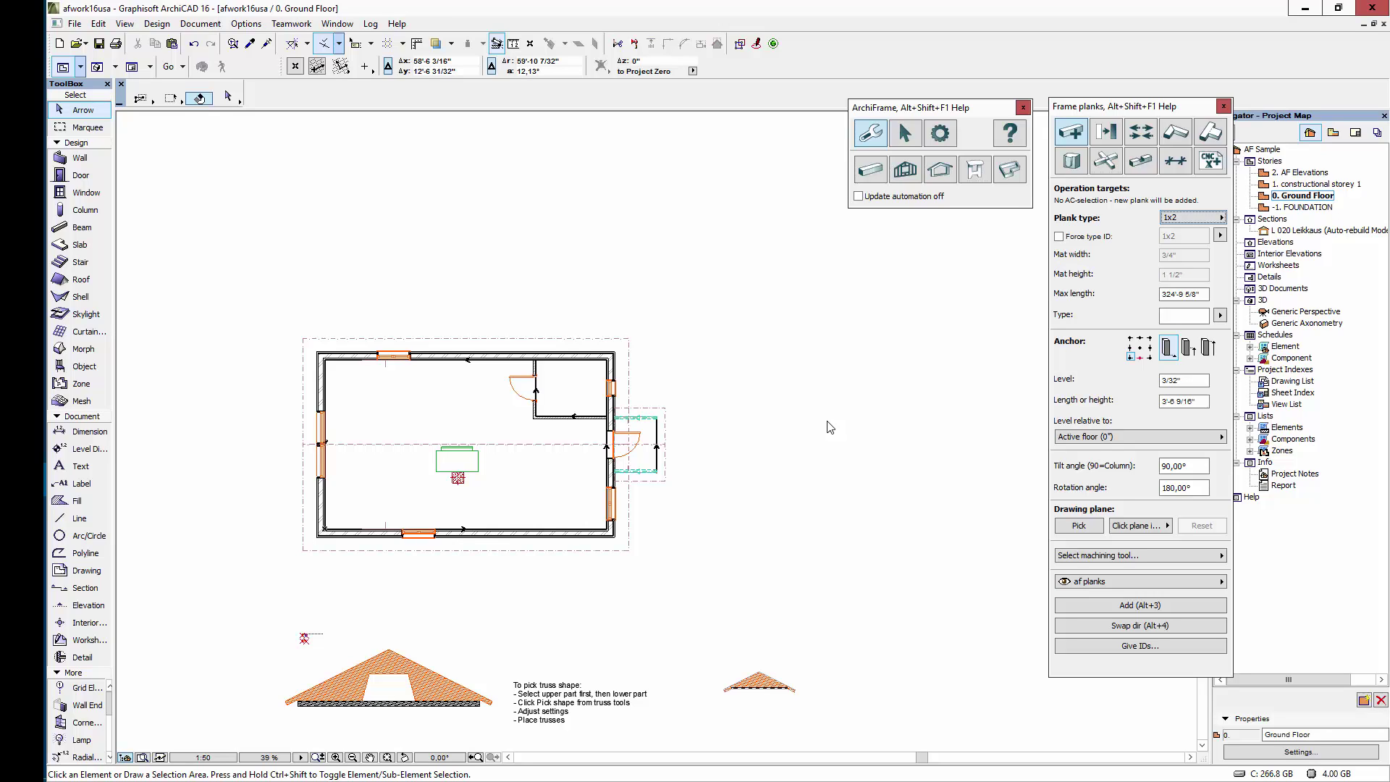
Place a trial 2x4 METAL plank labelled B-02 on the floor plan
{"action": "left_click", "coordinate": [1207, 220]}
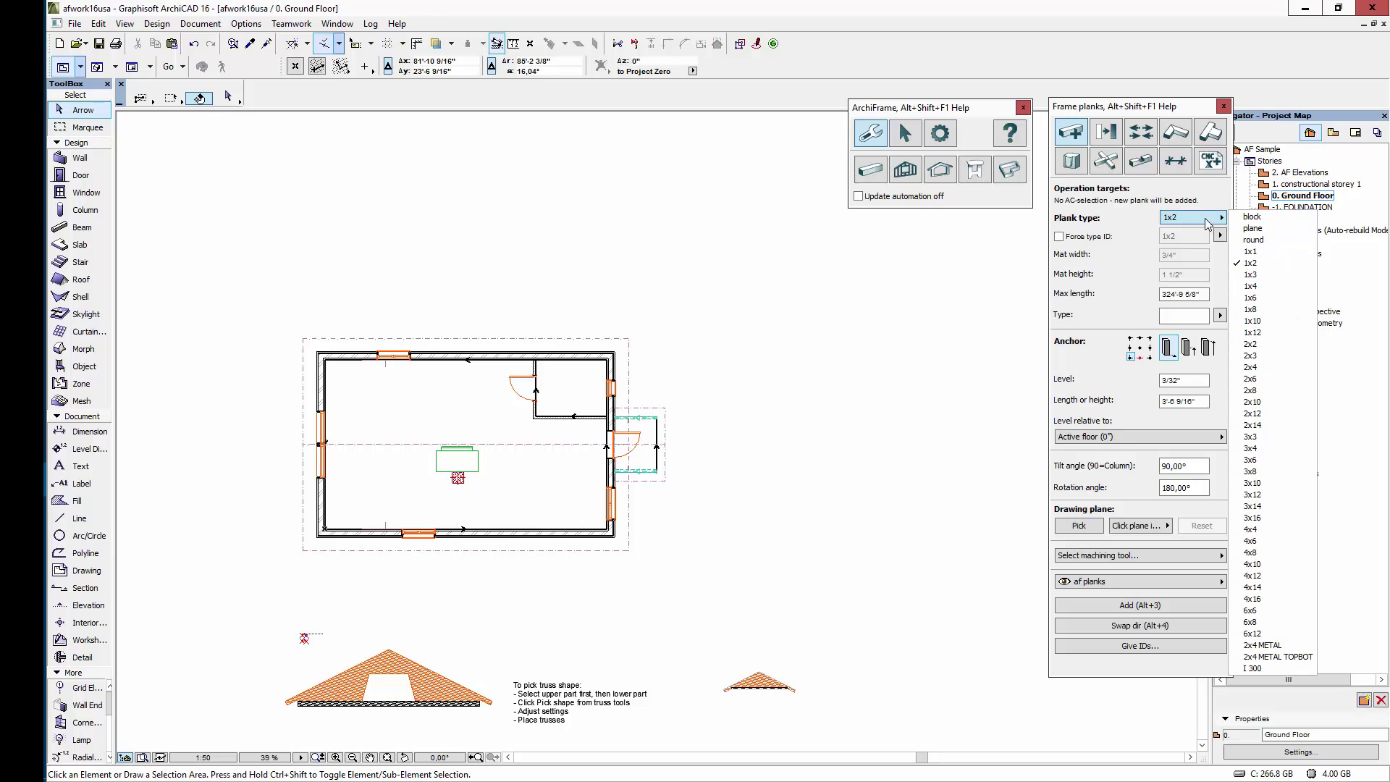
{"action": "left_click", "coordinate": [1276, 646]}
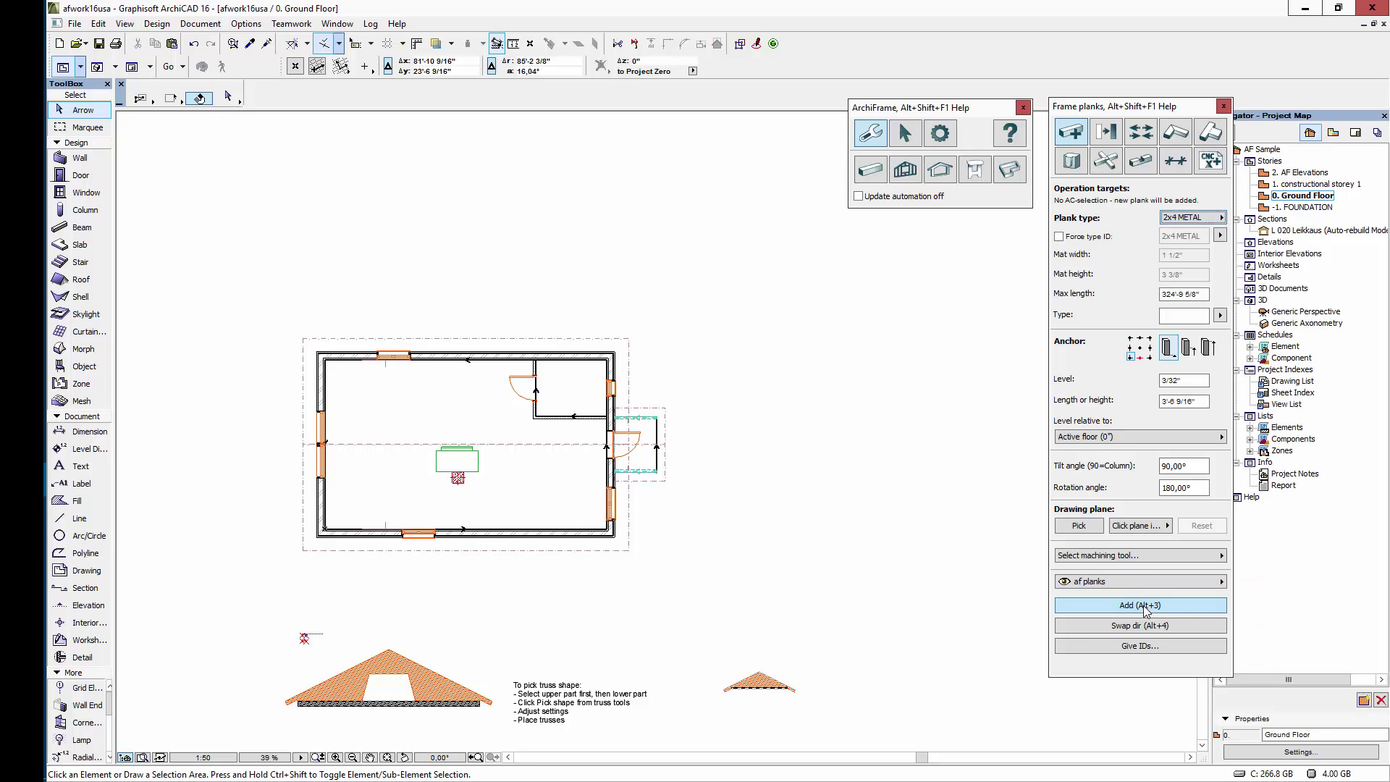
{"action": "left_click", "coordinate": [1145, 606]}
{"action": "left_click", "coordinate": [729, 395]}
{"action": "scroll", "coordinate": [729, 404], "scroll_direction": "up", "scroll_amount": 8}
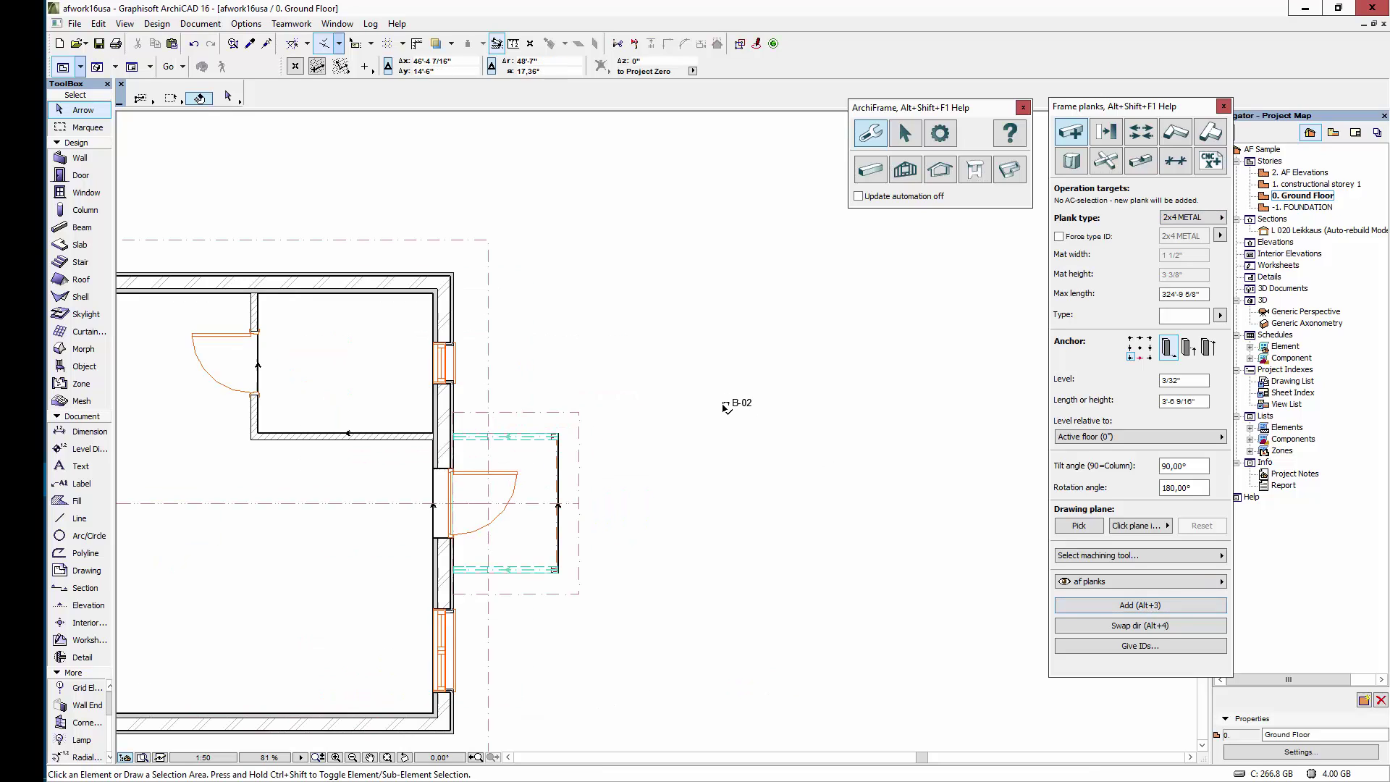
{"action": "scroll", "coordinate": [727, 408], "scroll_direction": "up", "scroll_amount": 3}
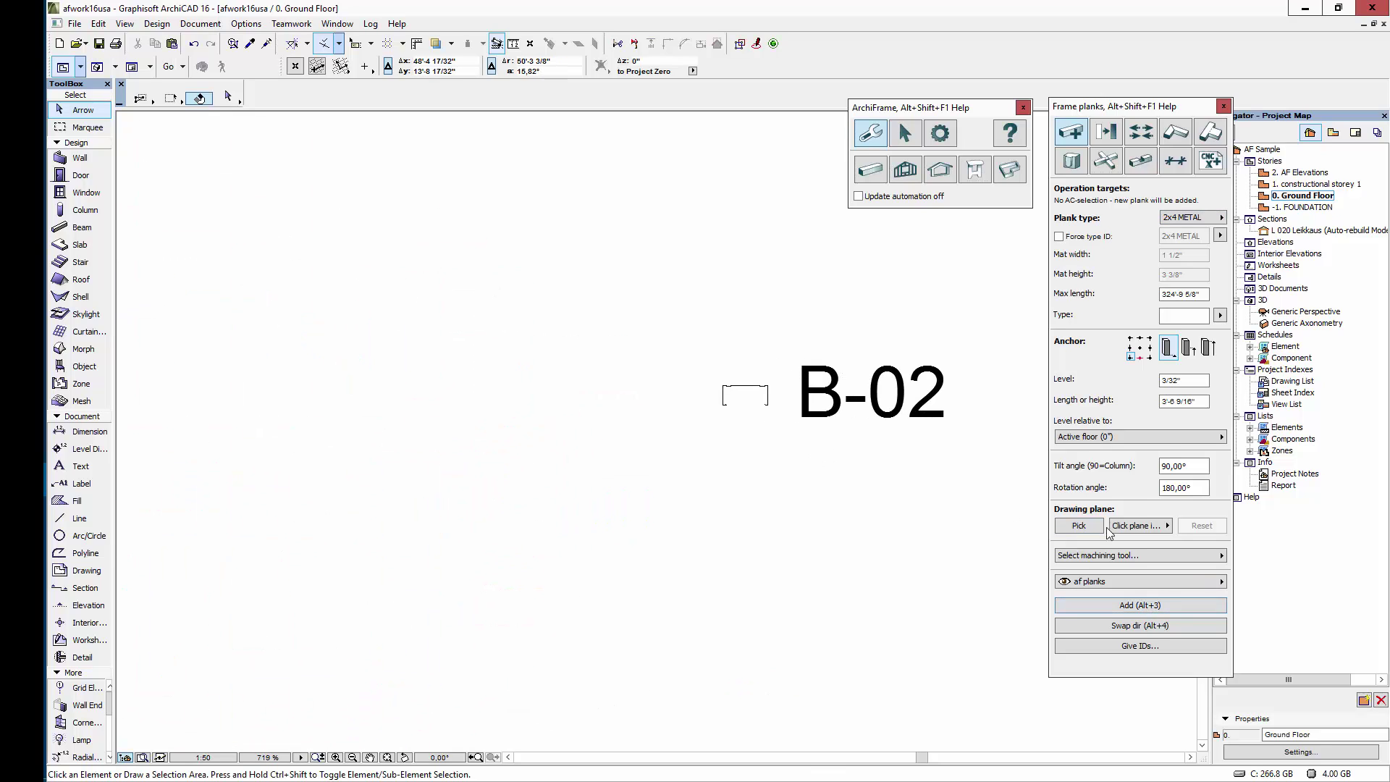
Place a second trial plank of type 2x4 METAL TOPBOT below the first one
{"action": "left_click", "coordinate": [1221, 218]}
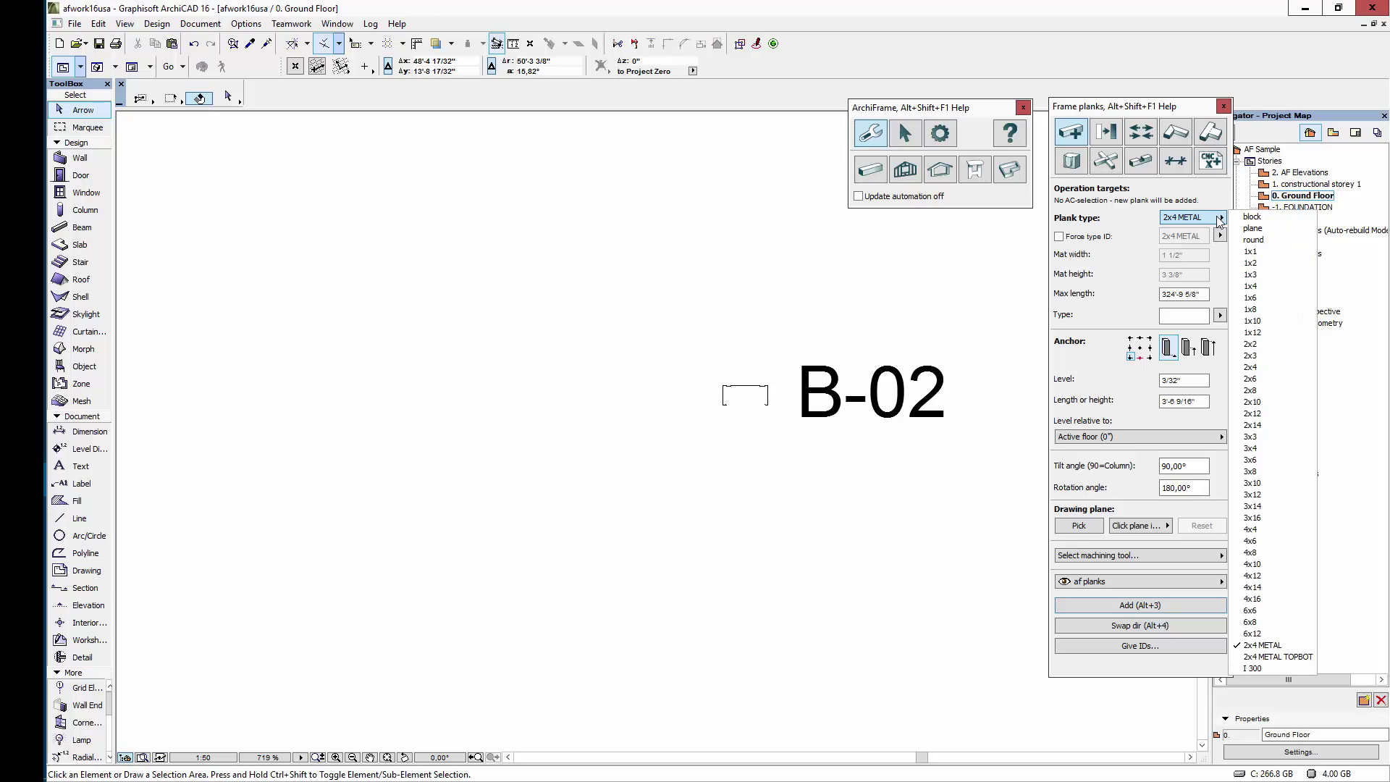
{"action": "left_click", "coordinate": [1307, 659]}
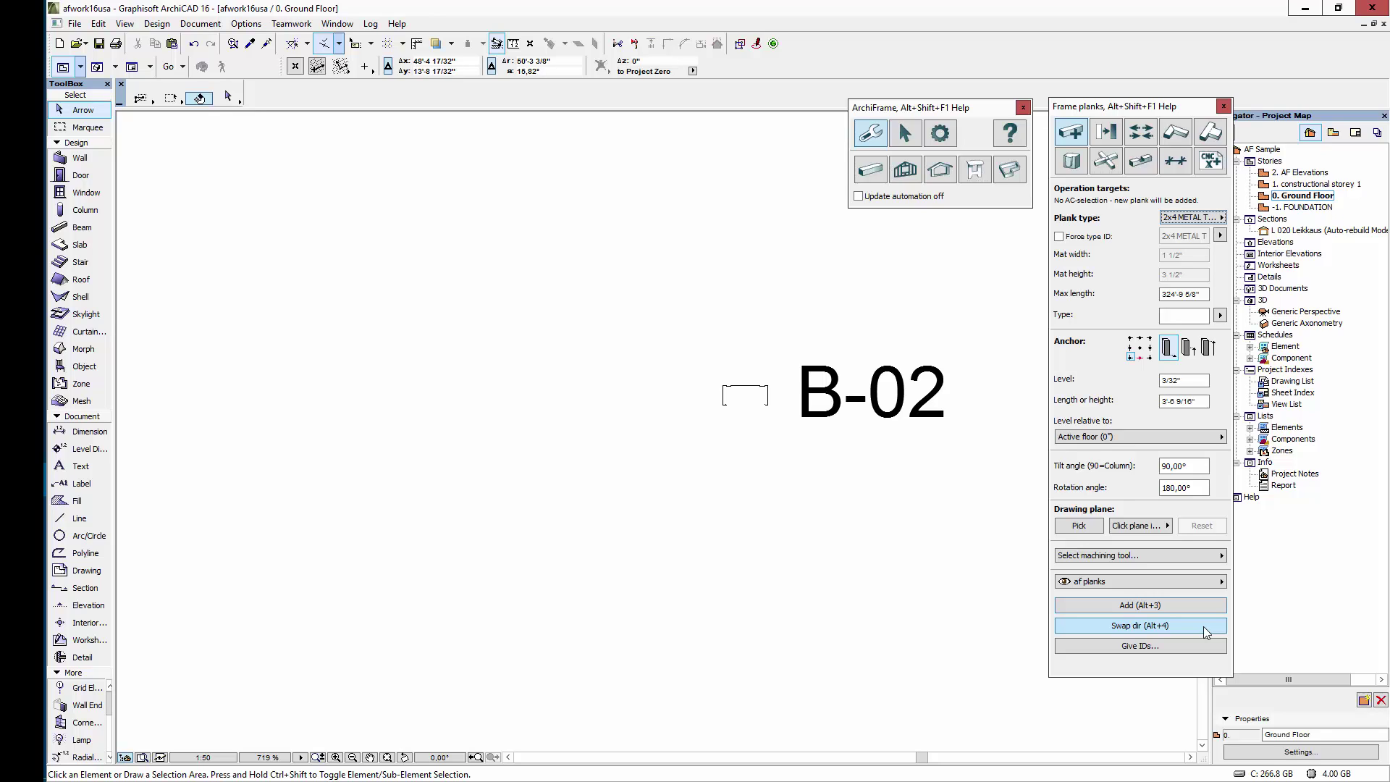
{"action": "left_click", "coordinate": [1182, 606]}
{"action": "left_click", "coordinate": [724, 435]}
{"action": "scroll", "coordinate": [725, 436], "scroll_direction": "up", "scroll_amount": 3}
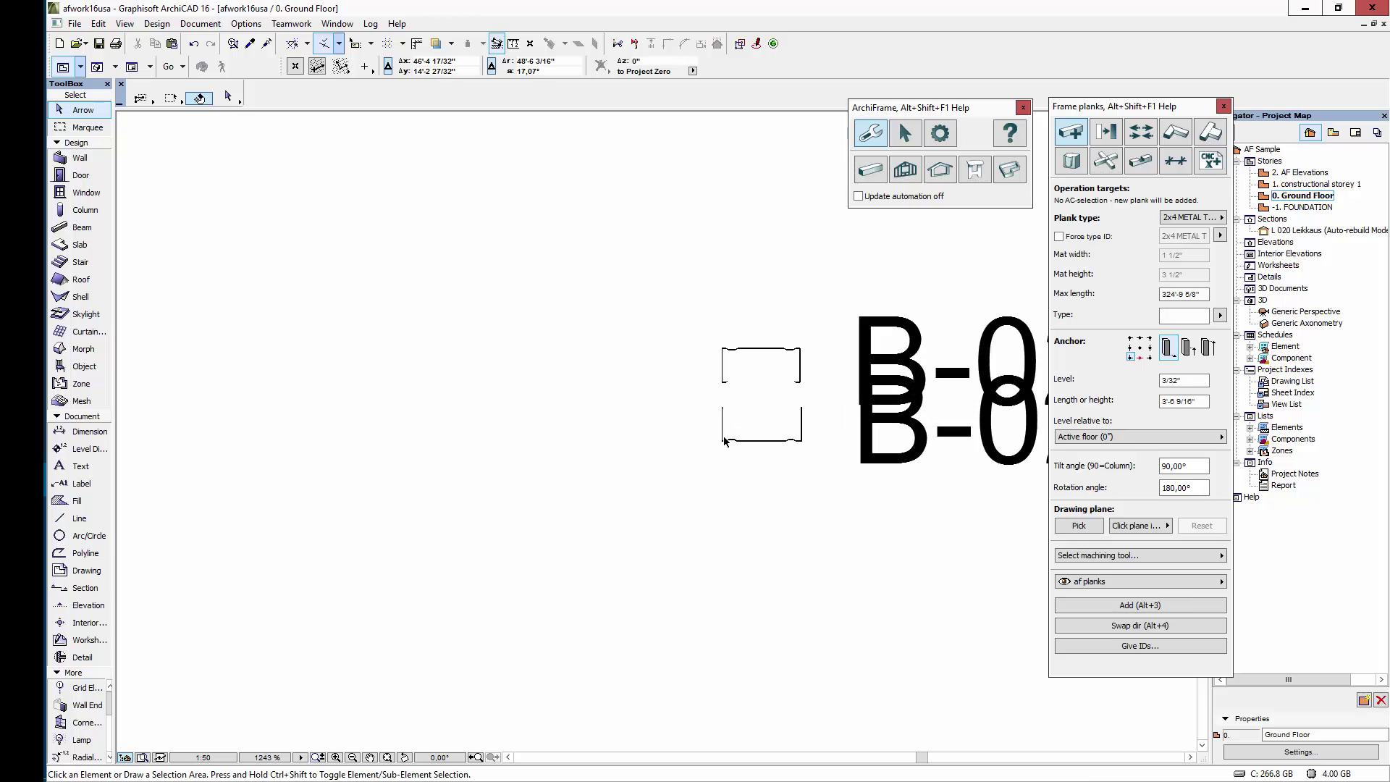
{"action": "left_click", "coordinate": [724, 440]}
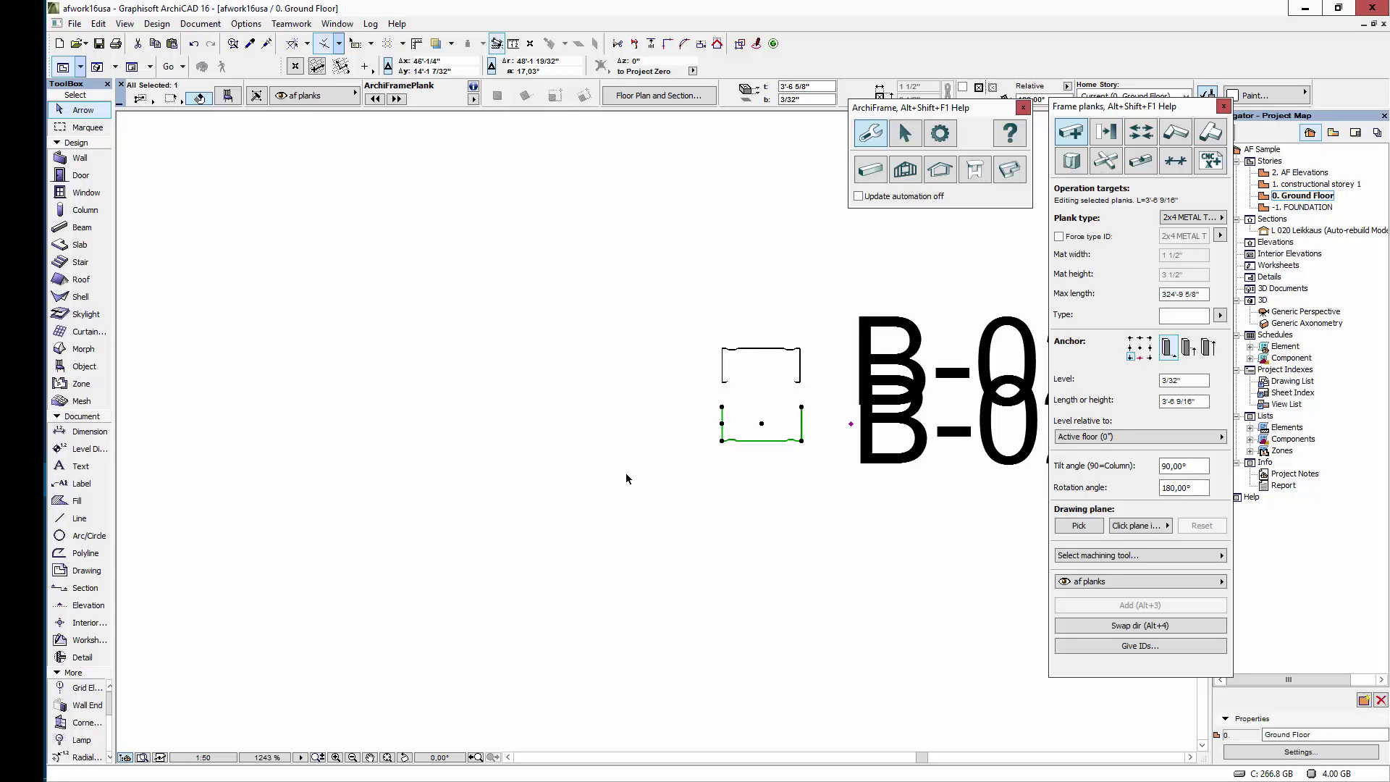
{"action": "left_click", "coordinate": [668, 329]}
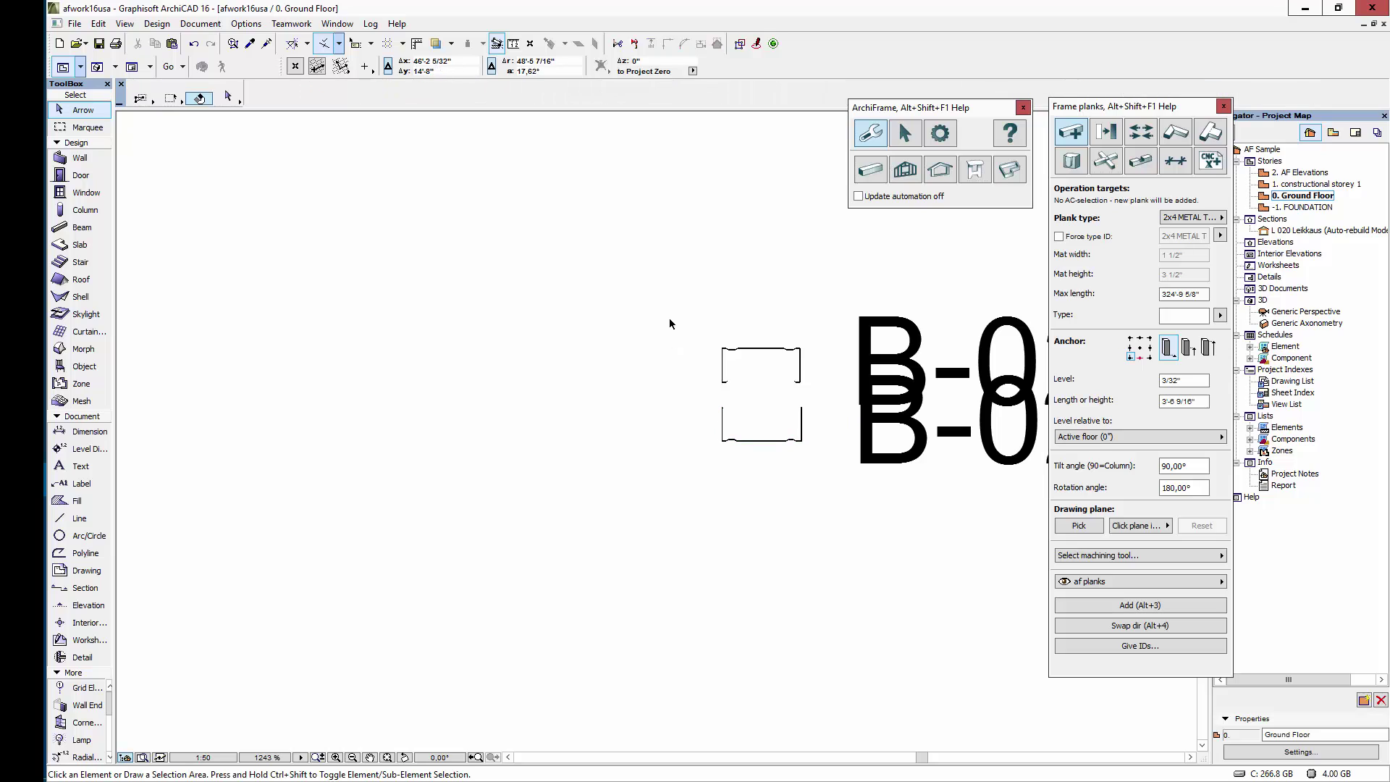
Delete both trial planks and fit the floor plan in the window
{"action": "left_click_drag", "start_coordinate": [669, 325], "coordinate": [761, 468]}
{"action": "key", "text": "Delete"}
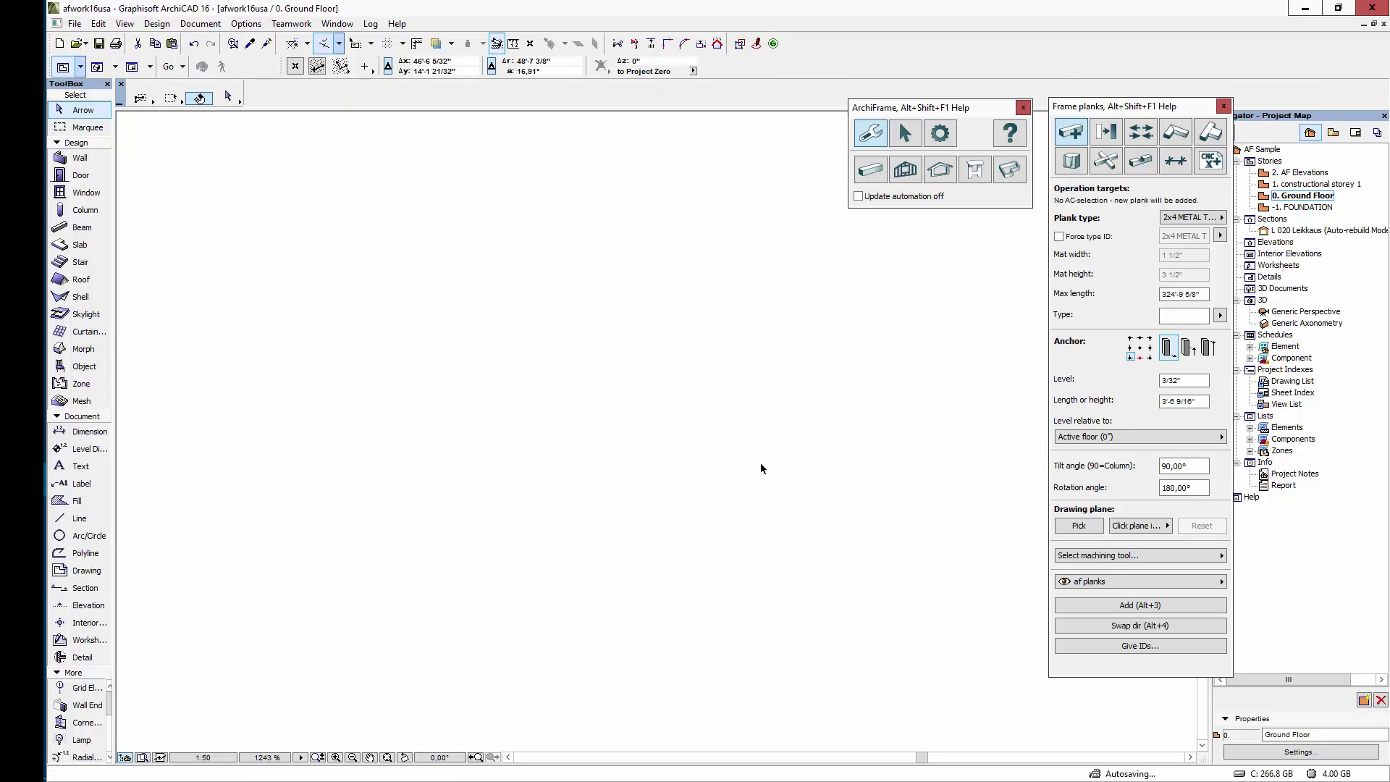
{"action": "left_click", "coordinate": [387, 757]}
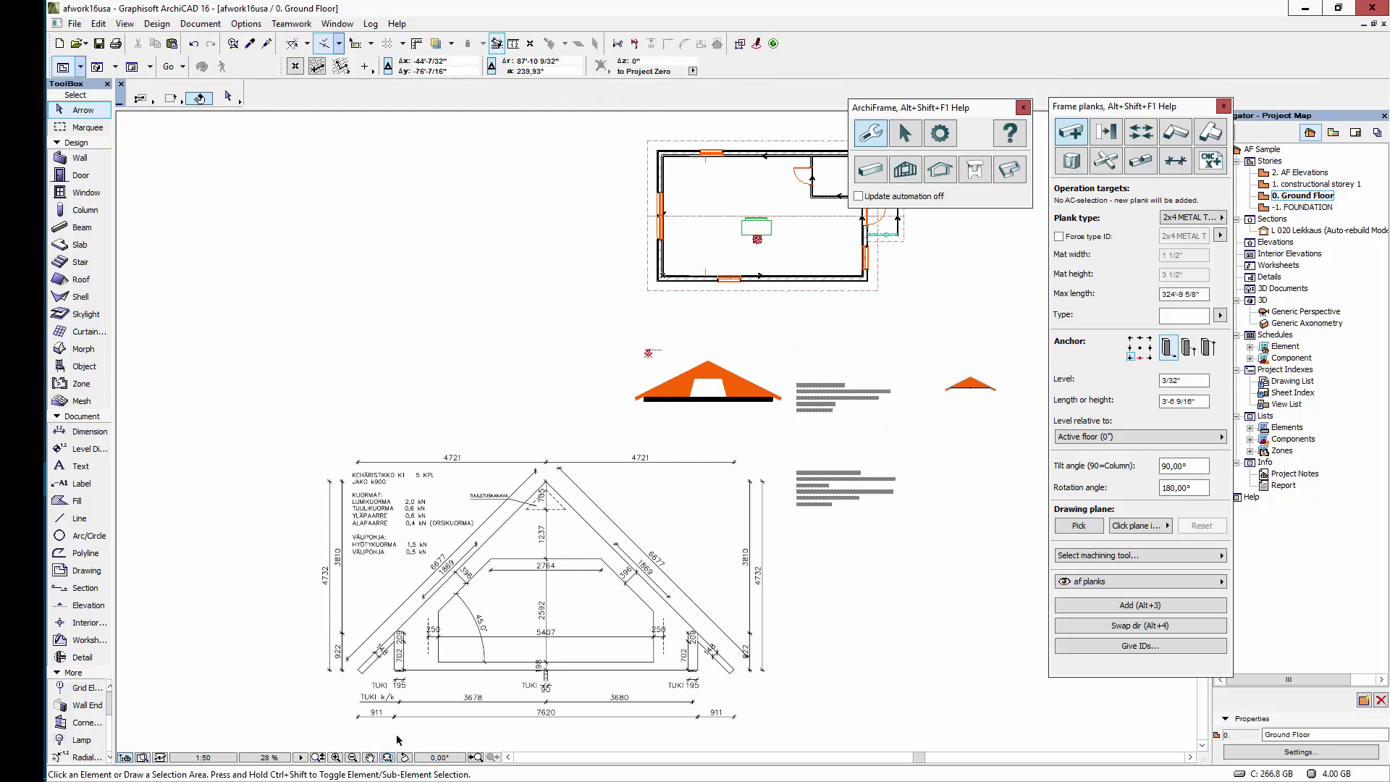
{"action": "middle_click_drag", "start_coordinate": [887, 223], "coordinate": [806, 346]}
{"action": "scroll", "coordinate": [806, 346], "scroll_direction": "up", "scroll_amount": 5}
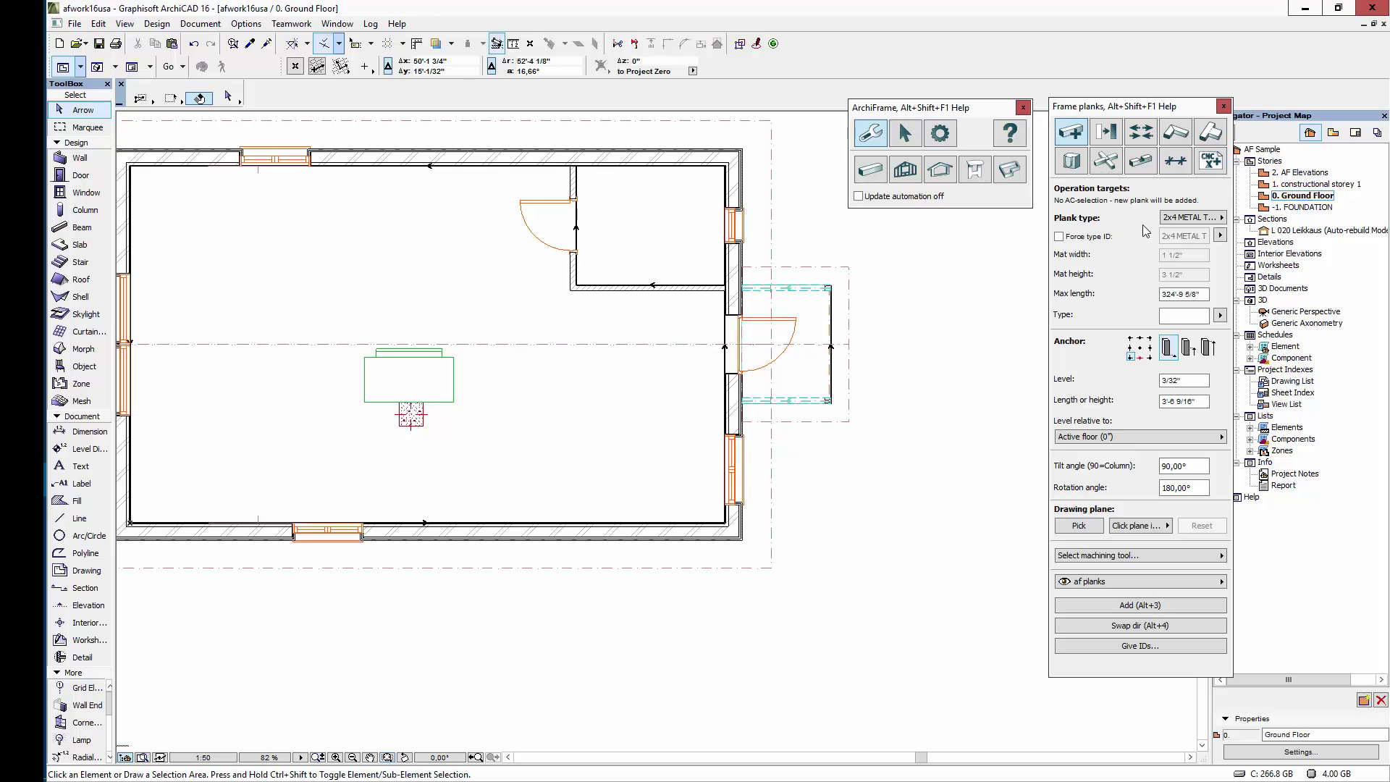
Open the Own element types editor from the frame element tools
{"action": "left_click", "coordinate": [914, 180]}
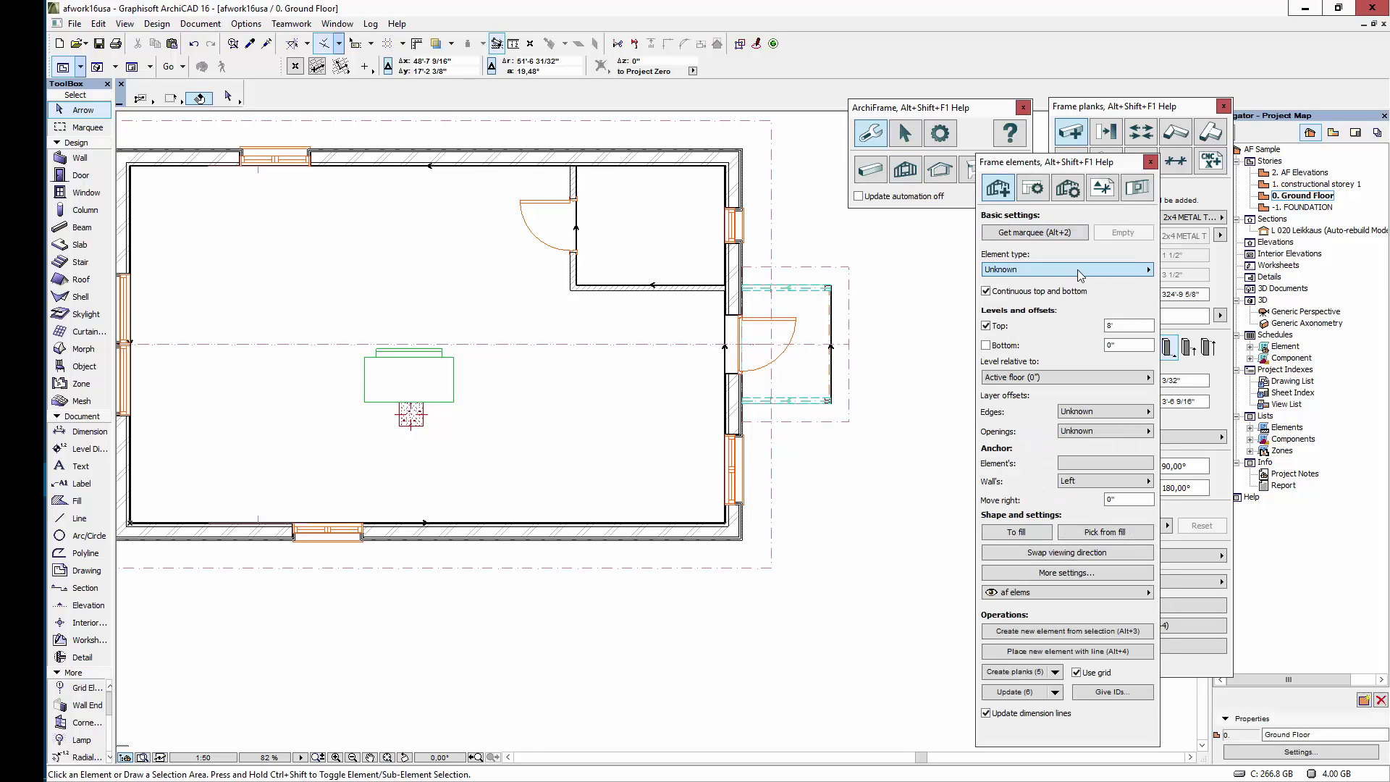
{"action": "left_click", "coordinate": [1079, 270]}
{"action": "left_click", "coordinate": [1208, 270]}
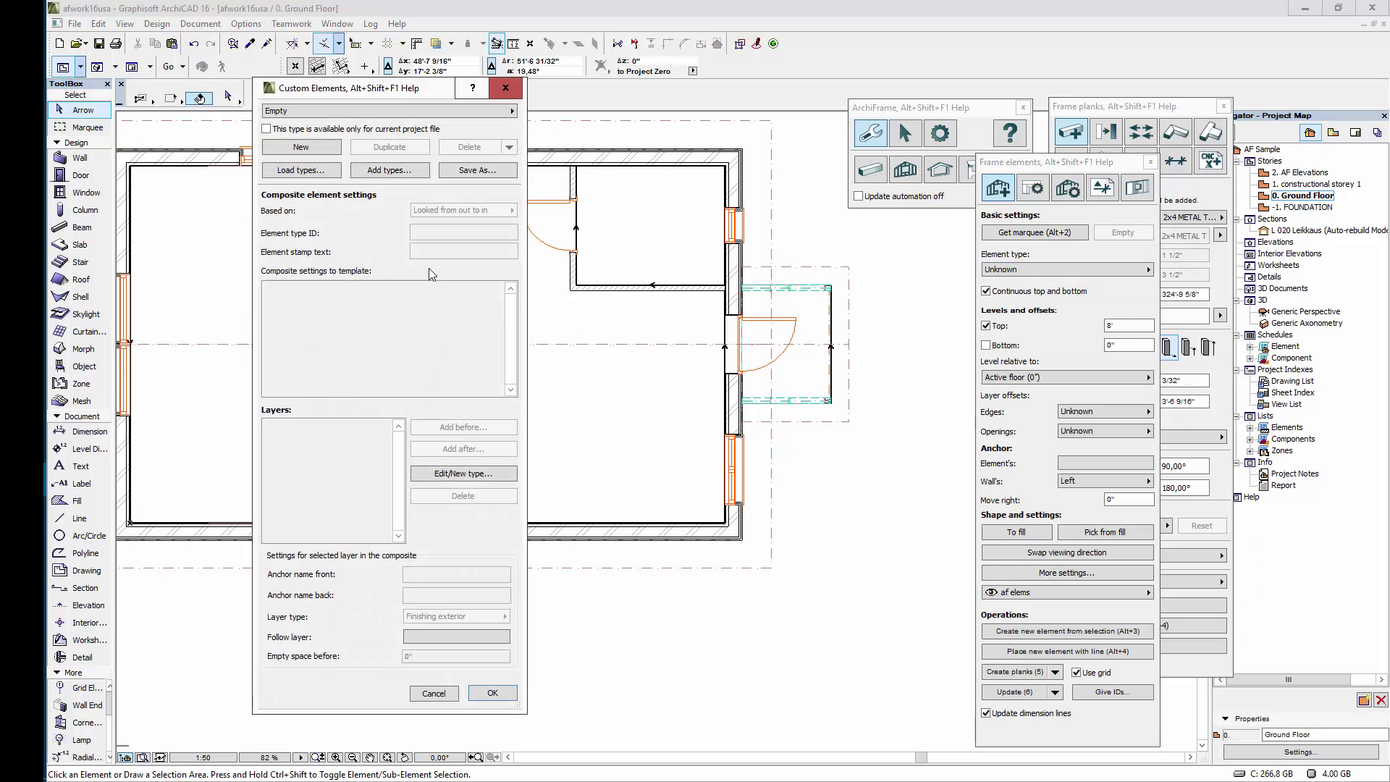
Create a new element type EW1, looked from in to out, with EW1 stamp text
{"action": "left_click", "coordinate": [323, 149]}
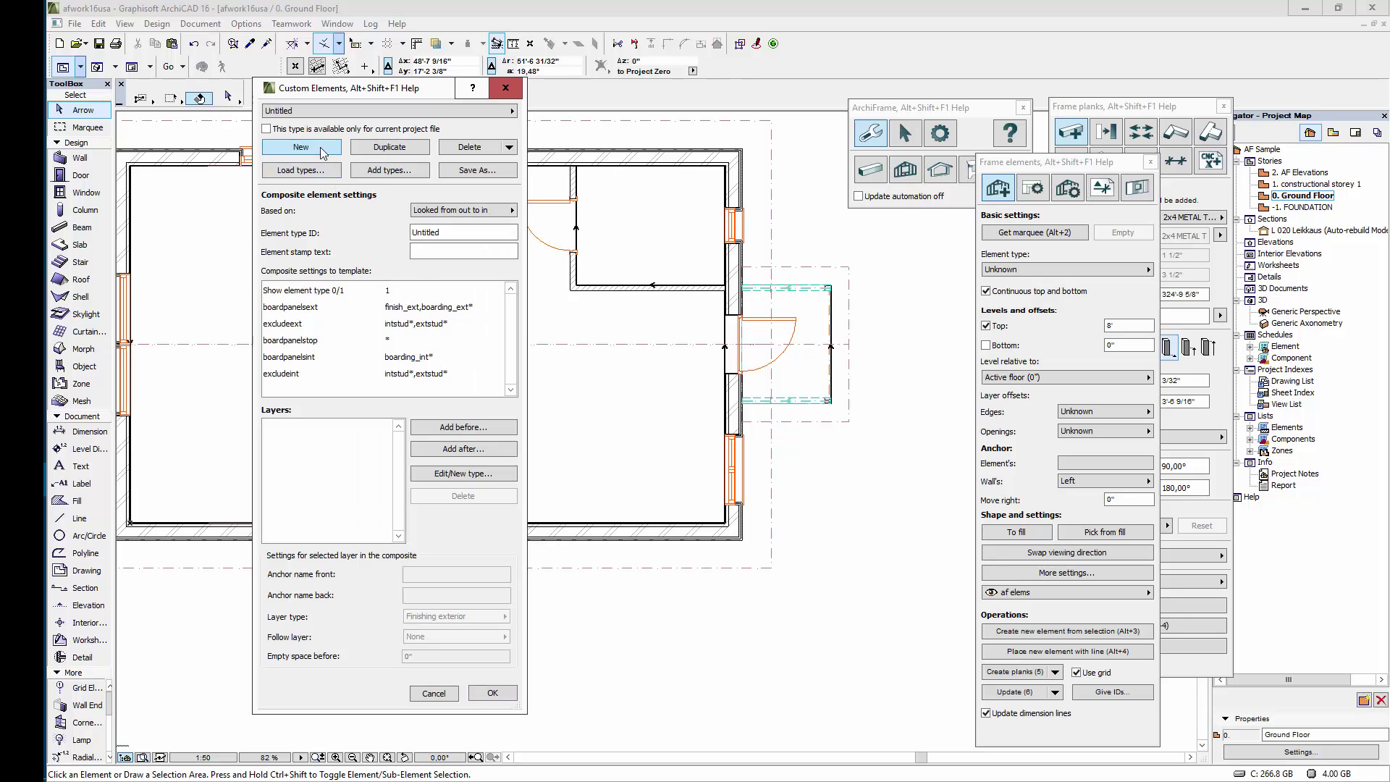
{"action": "left_click", "coordinate": [483, 214]}
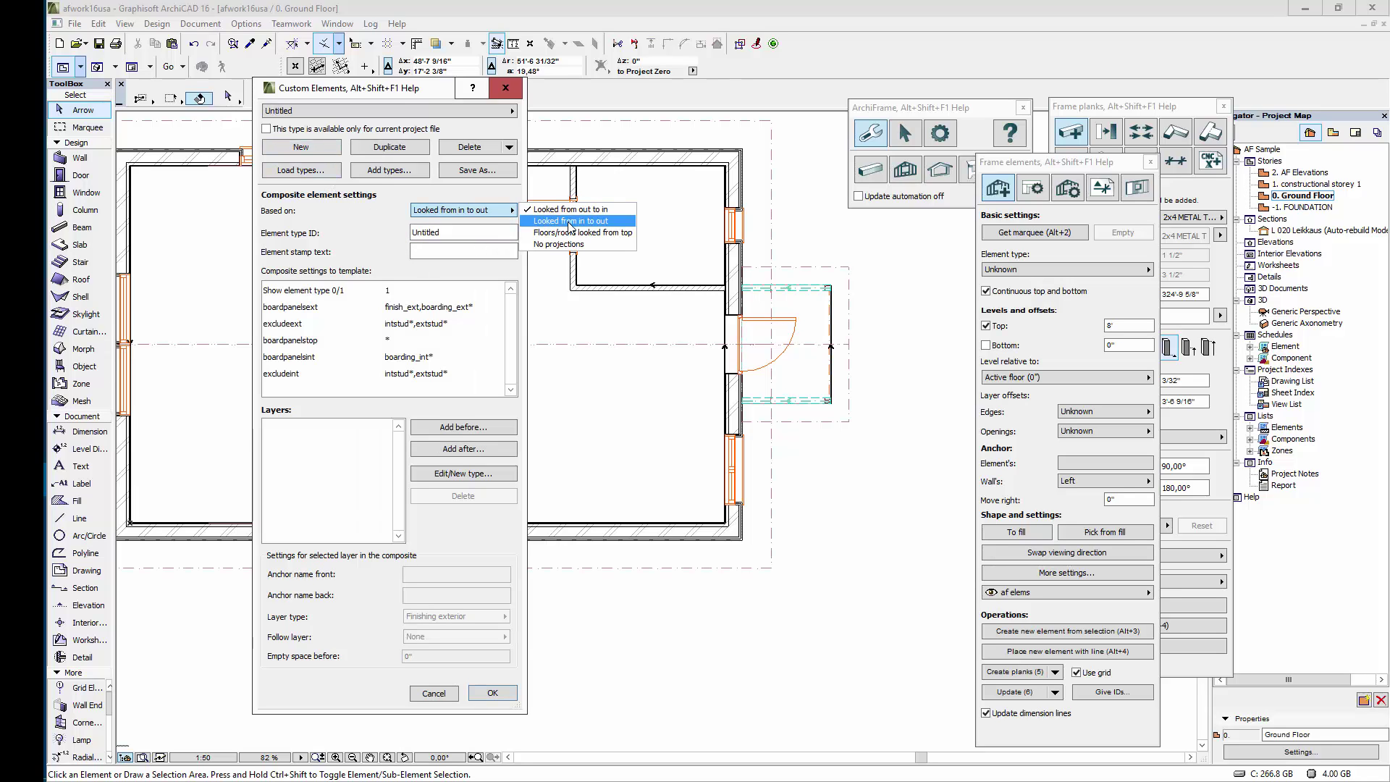
{"action": "left_click", "coordinate": [570, 221]}
{"action": "double_click", "coordinate": [468, 233]}
{"action": "type", "text": "EW1"}
{"action": "key", "text": "Tab"}
{"action": "type", "text": "EW"}
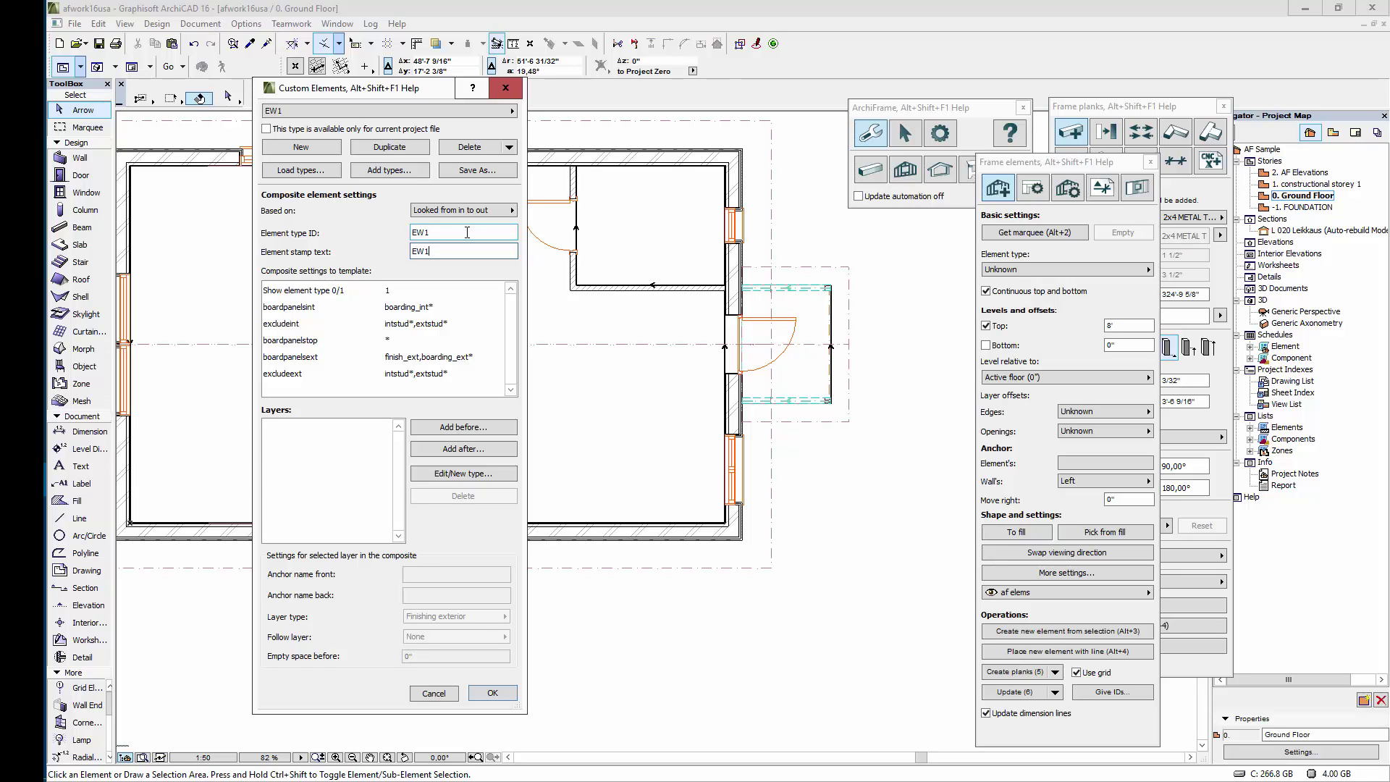
Adjust the Show element type setting and add a first empty layer to EW1
{"action": "key", "text": "alt+Tab"}
{"action": "key", "text": "alt+Tab"}
{"action": "key", "text": "alt+Tab"}
{"action": "key", "text": "alt+Tab"}
{"action": "key", "text": "alt+Tab"}
{"action": "key", "text": "alt+Tab"}
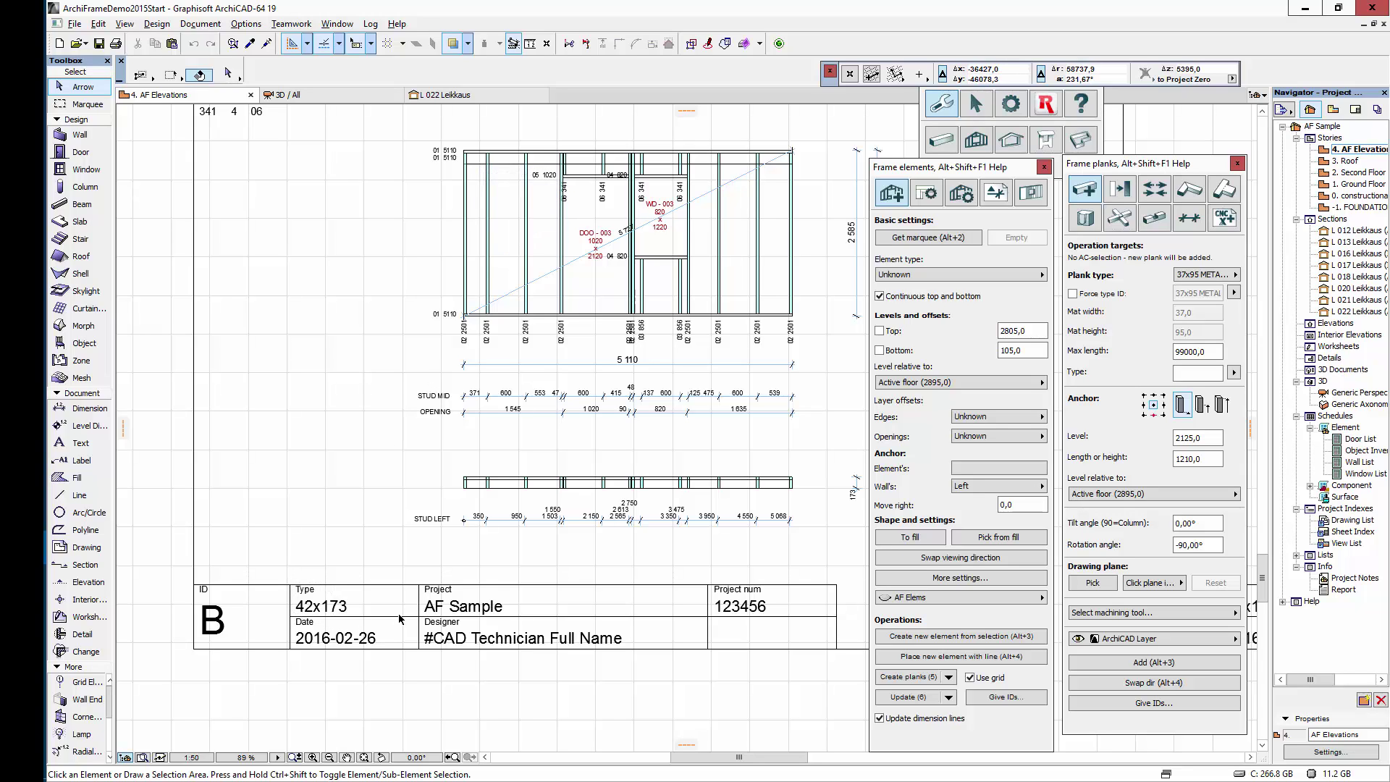
{"action": "key", "text": "alt+Tab"}
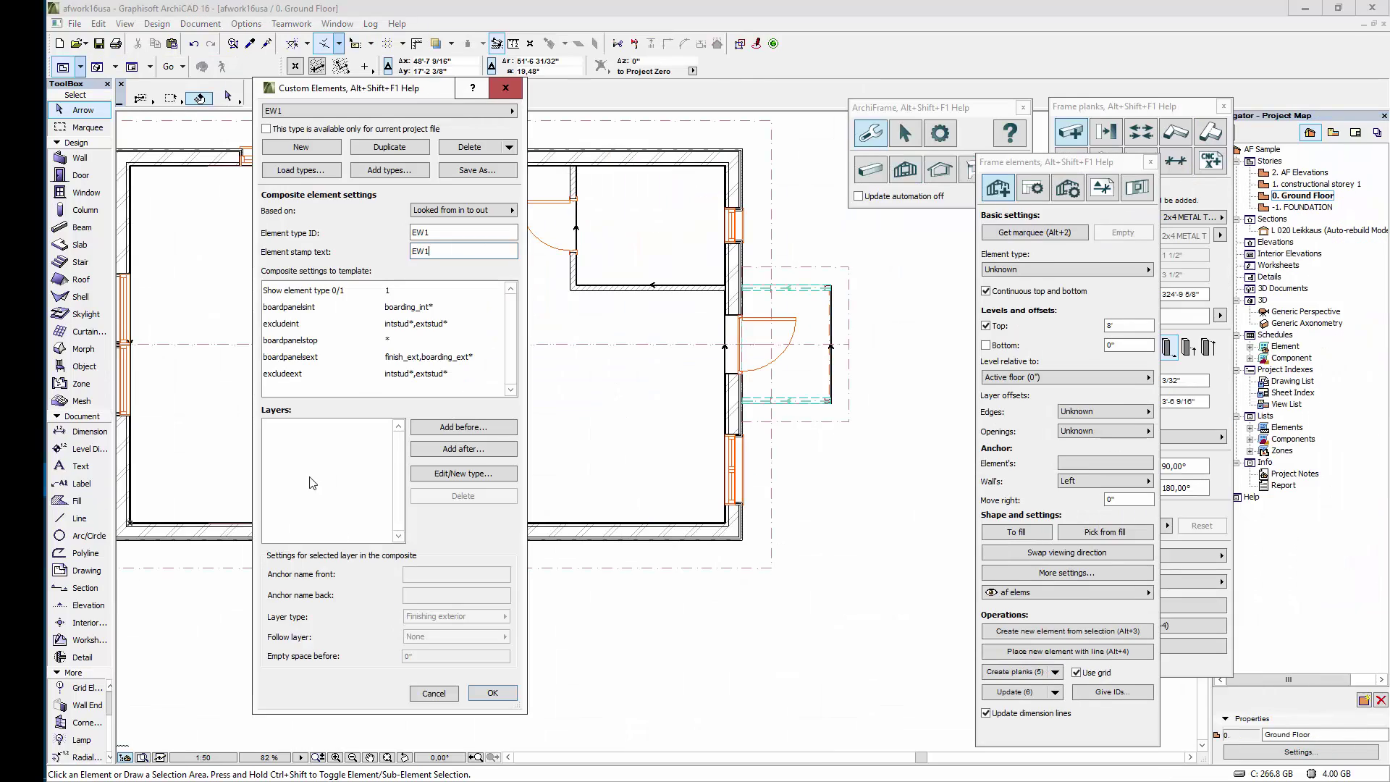
{"action": "left_click", "coordinate": [410, 296]}
{"action": "left_click", "coordinate": [410, 293]}
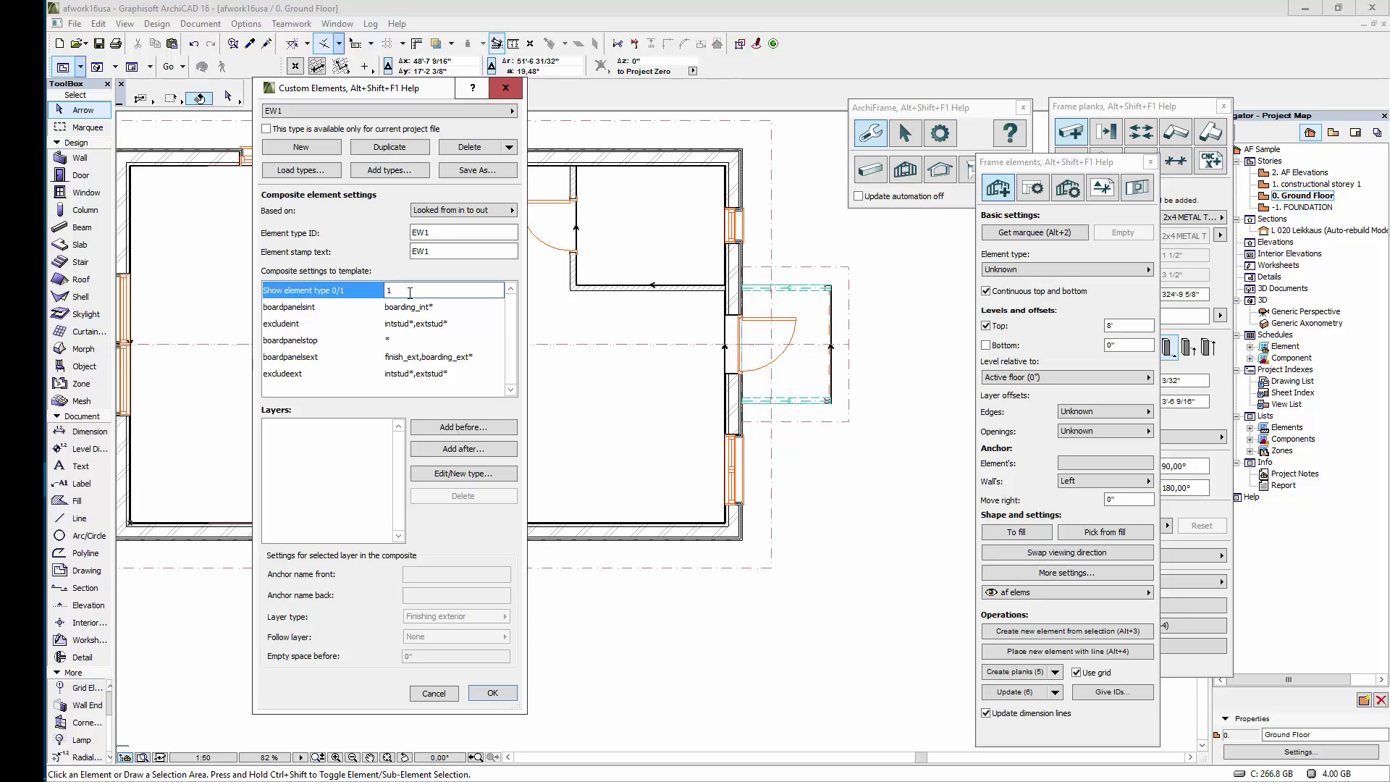
{"action": "left_click", "coordinate": [457, 450]}
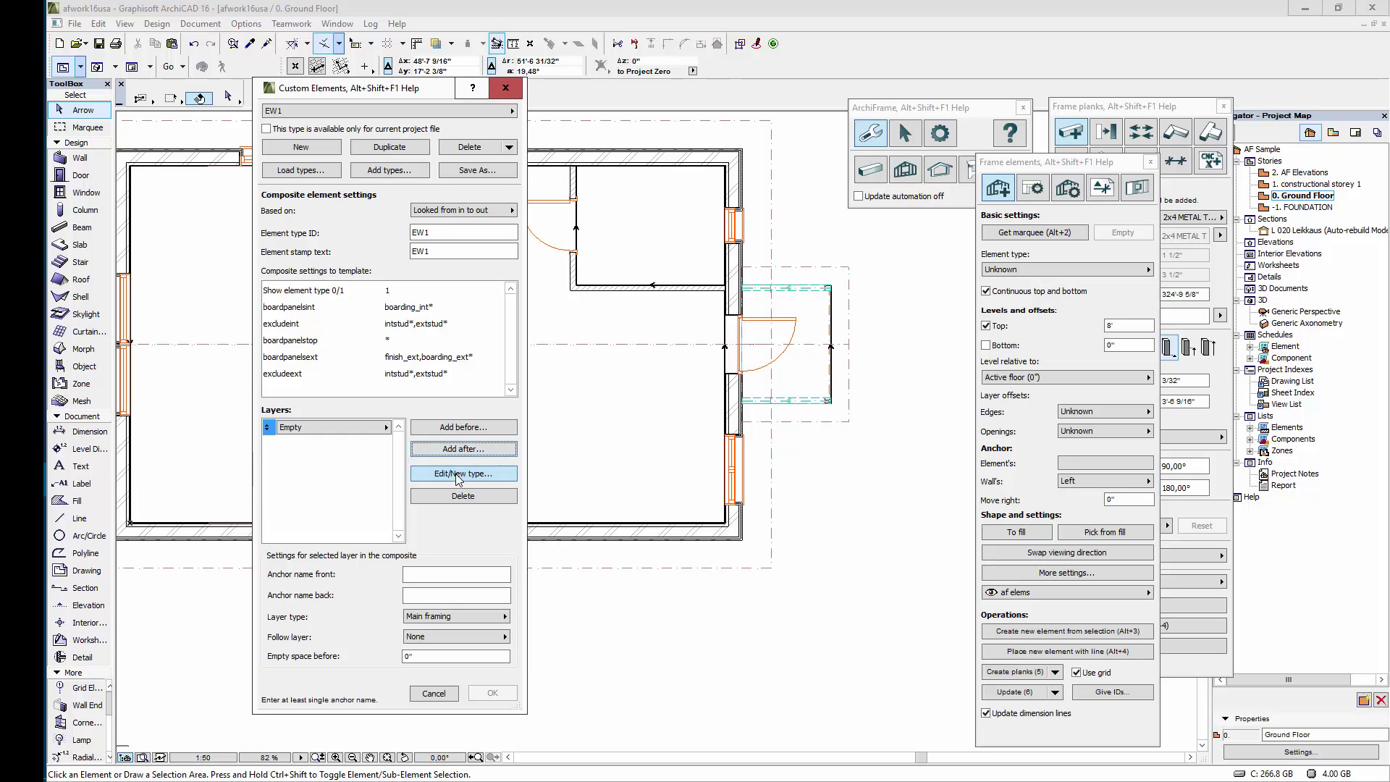
Create a new Boarding layer type named GWB 4x8x1/2
{"action": "left_click", "coordinate": [457, 477]}
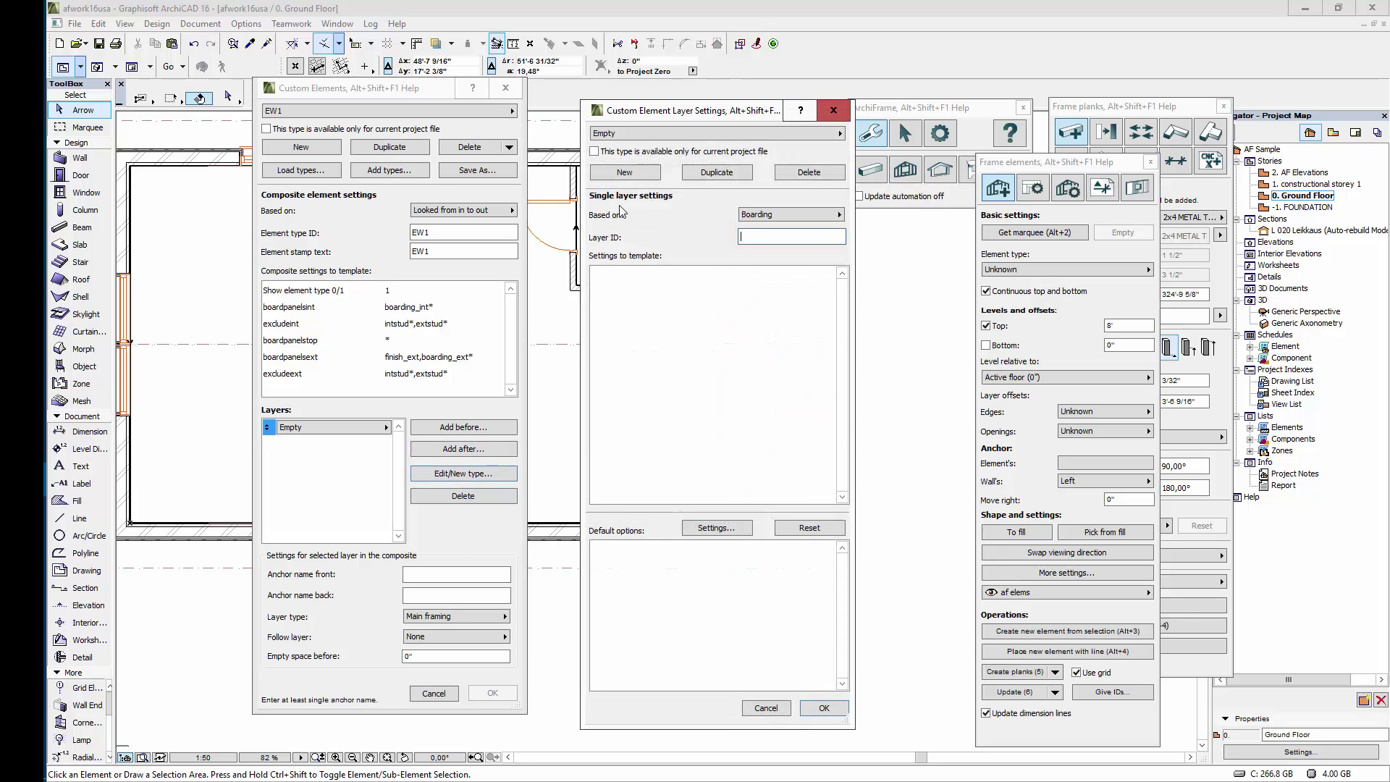
{"action": "left_click", "coordinate": [628, 176]}
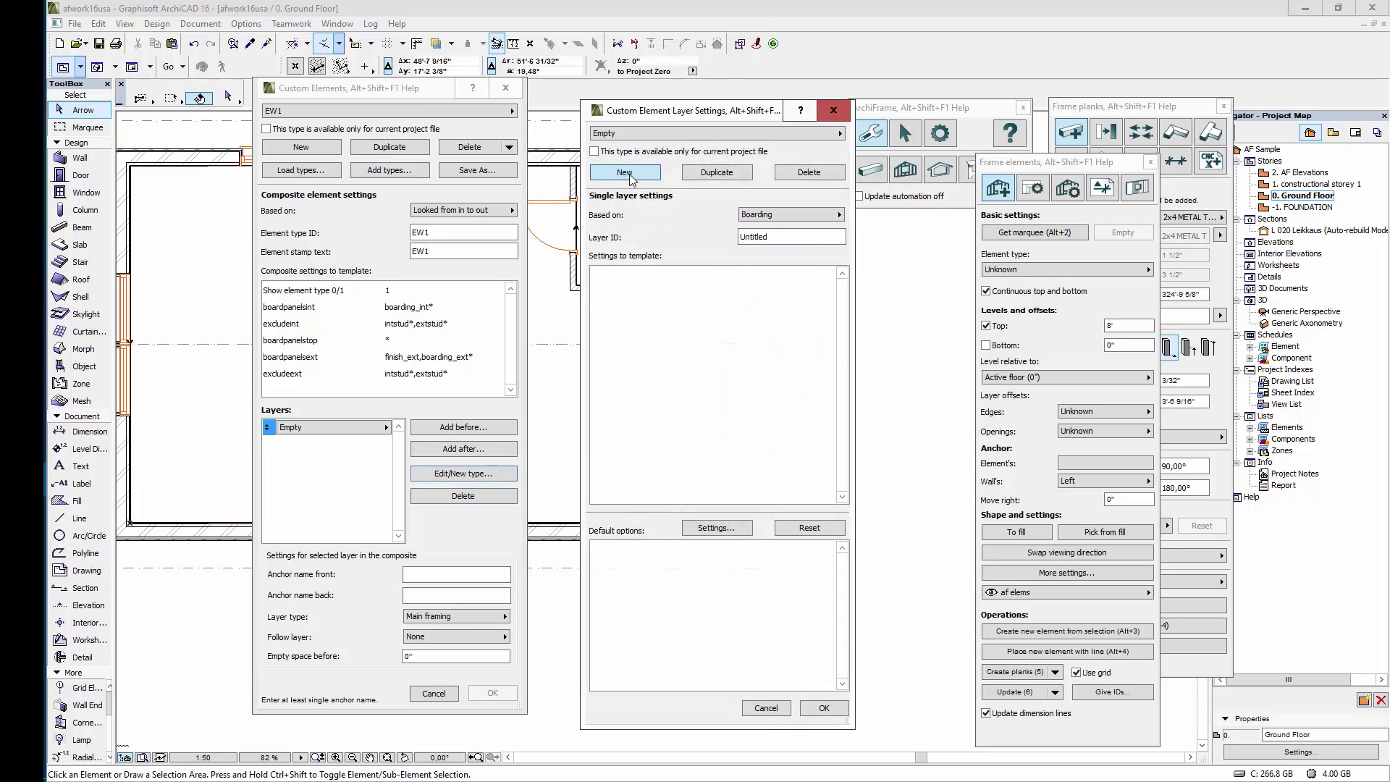
{"action": "left_click", "coordinate": [802, 216]}
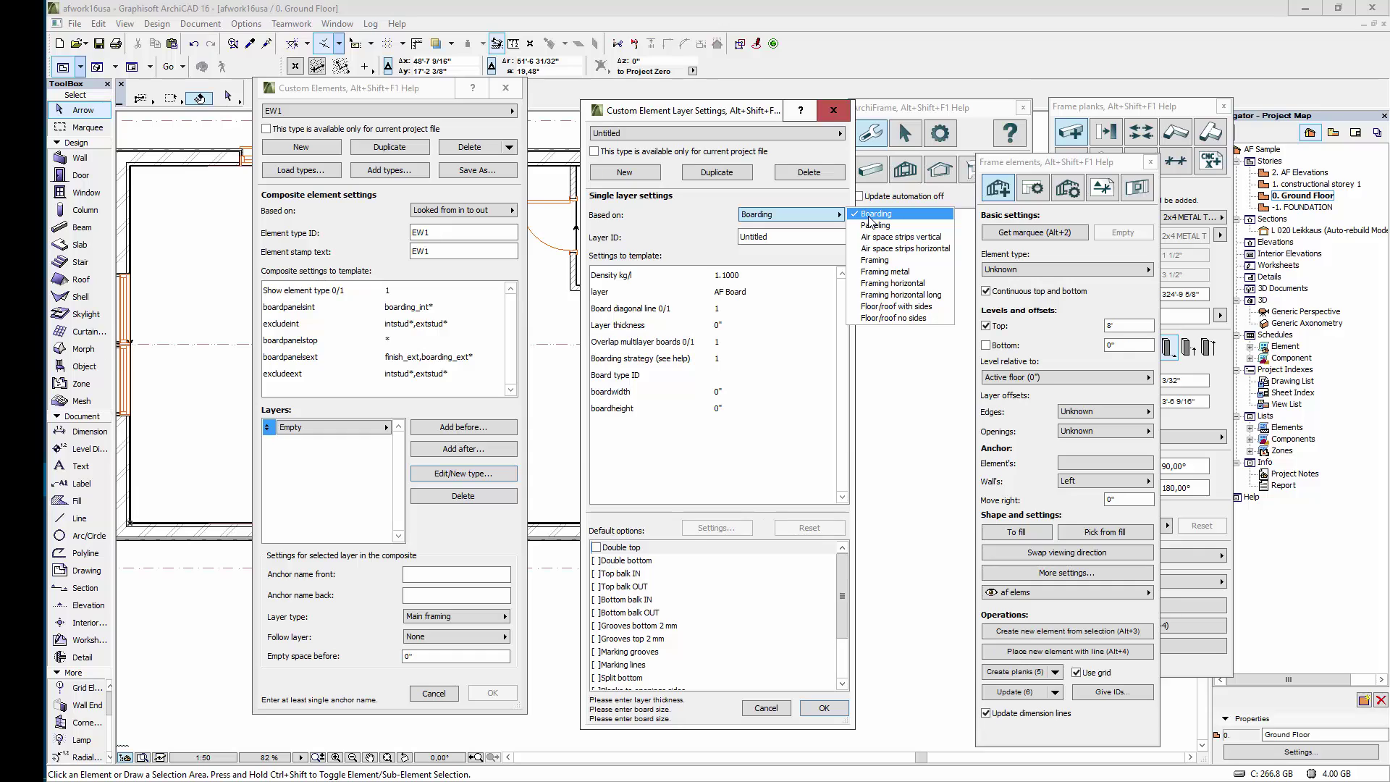
{"action": "left_click", "coordinate": [870, 216]}
{"action": "double_click", "coordinate": [803, 236]}
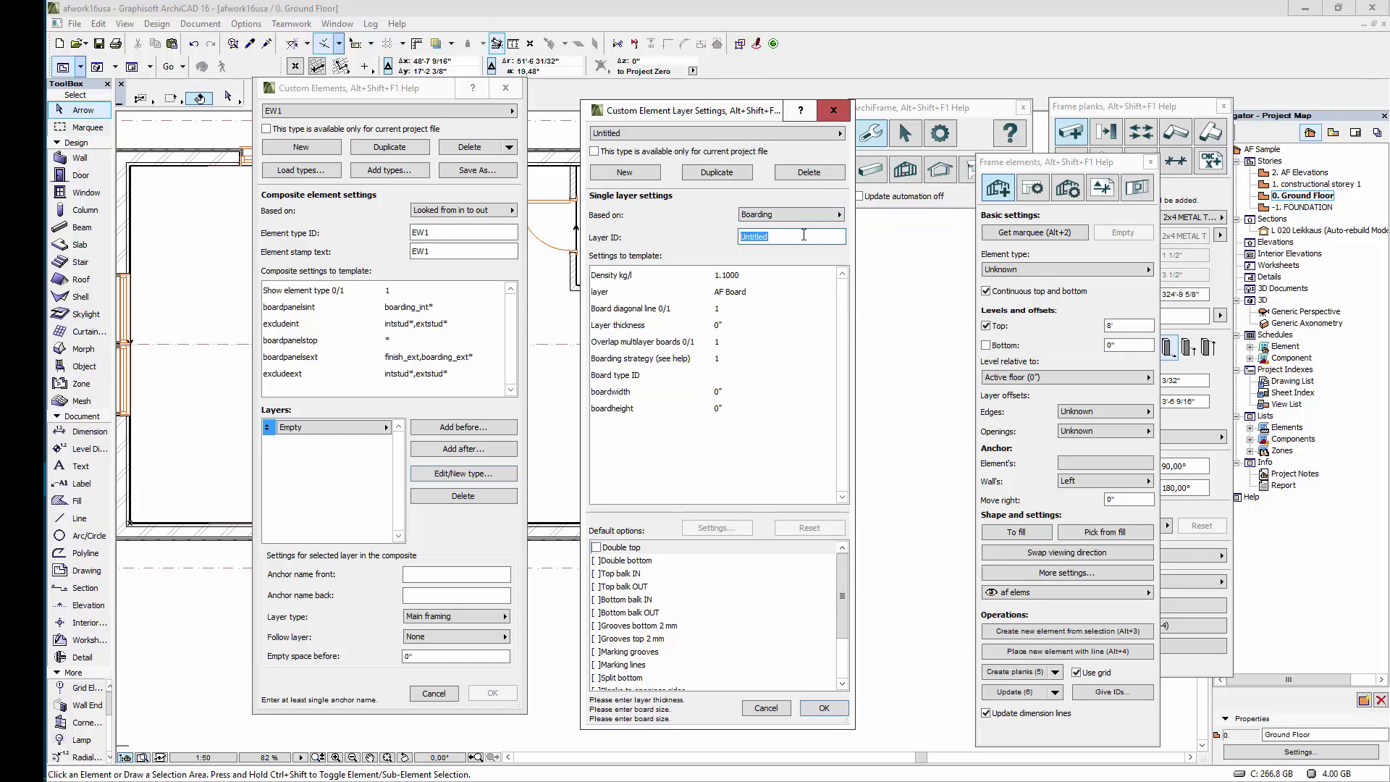
{"action": "type", "text": "GWB 4x8x1/2"}
{"action": "key", "text": "Return"}
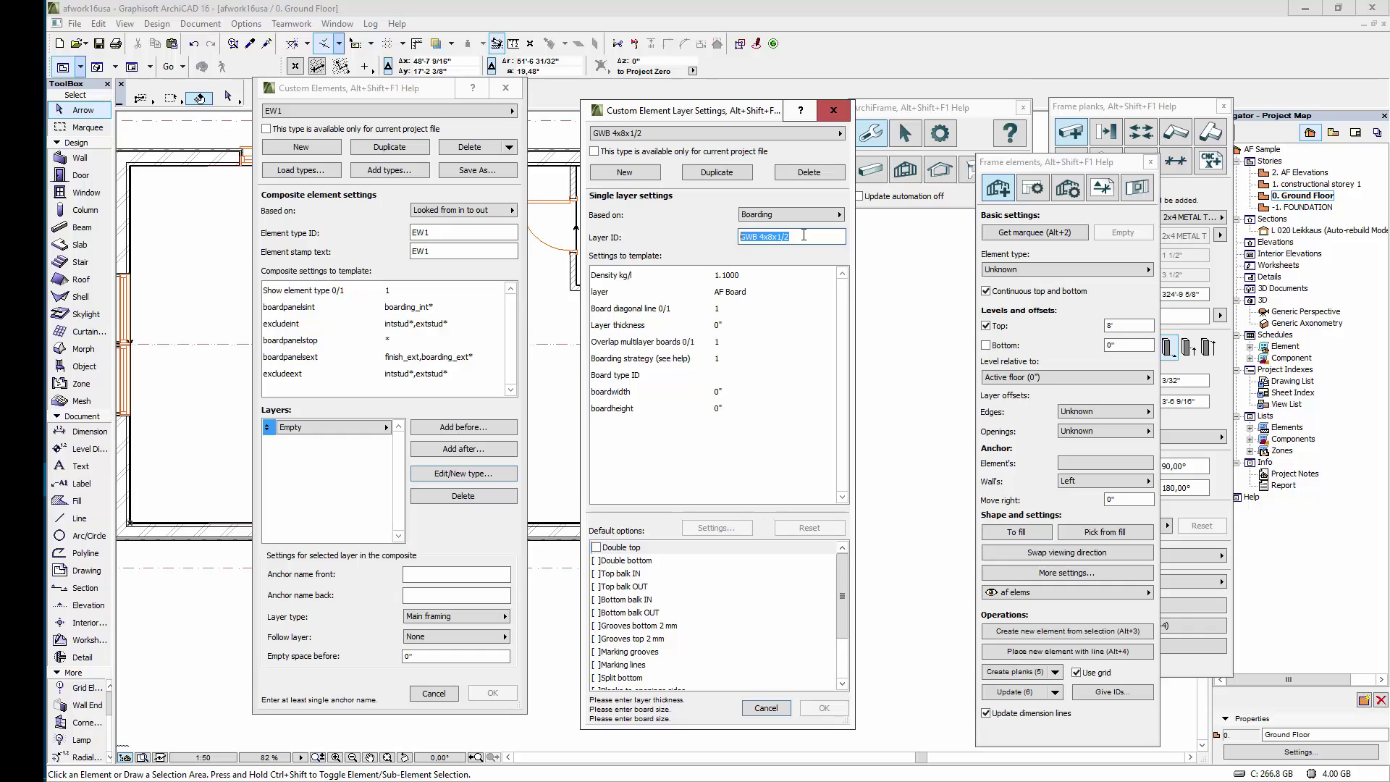
Set the GWB layer thickness to 1/2" with overlap 1
{"action": "left_click", "coordinate": [773, 281]}
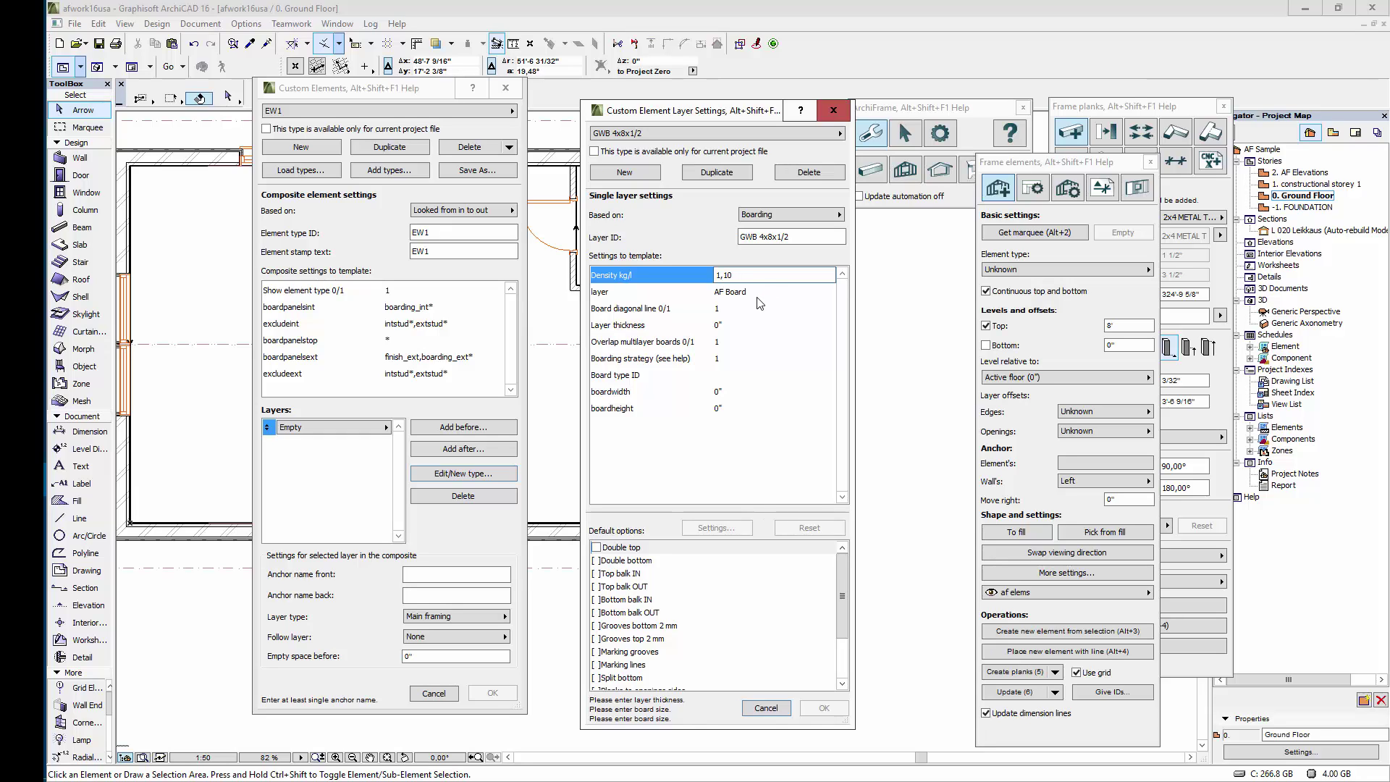
{"action": "left_click", "coordinate": [757, 297]}
{"action": "left_click", "coordinate": [746, 309]}
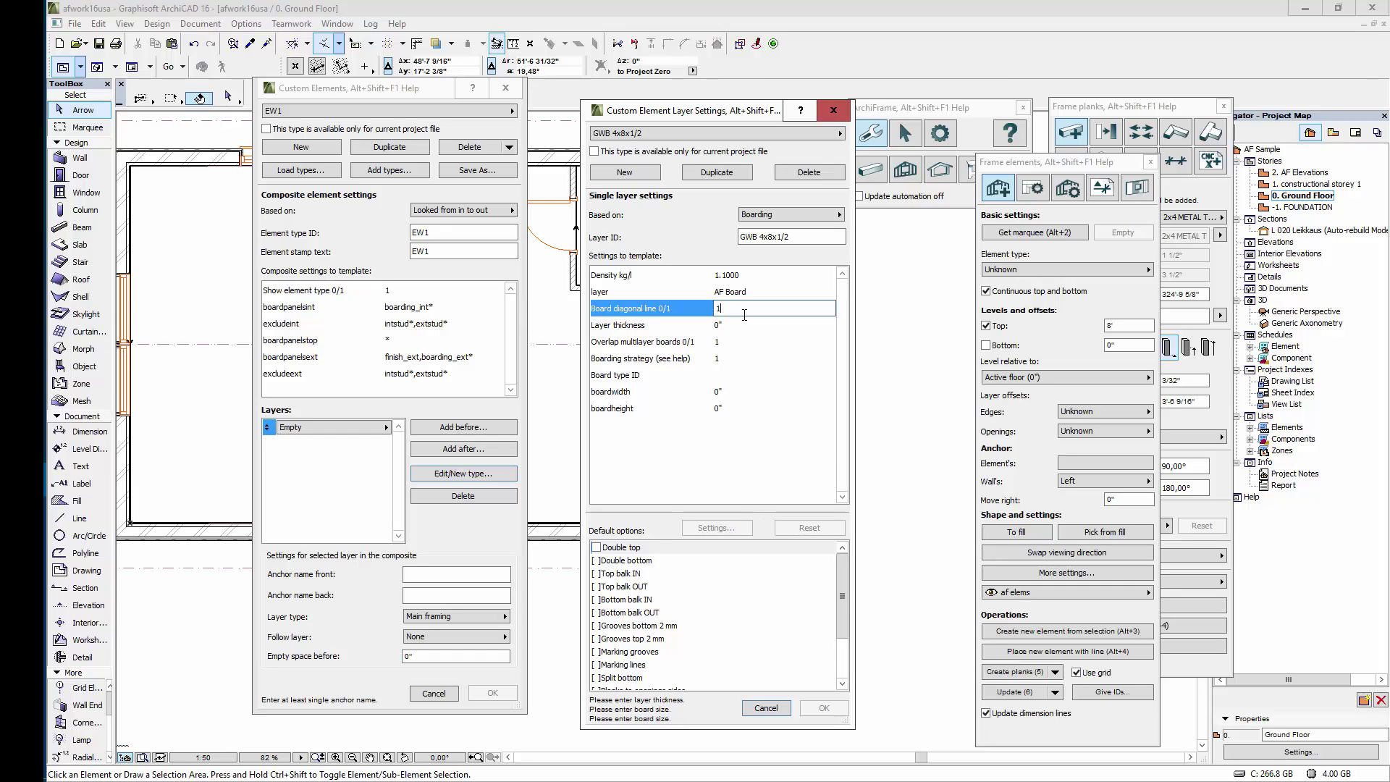
{"action": "left_click", "coordinate": [745, 325]}
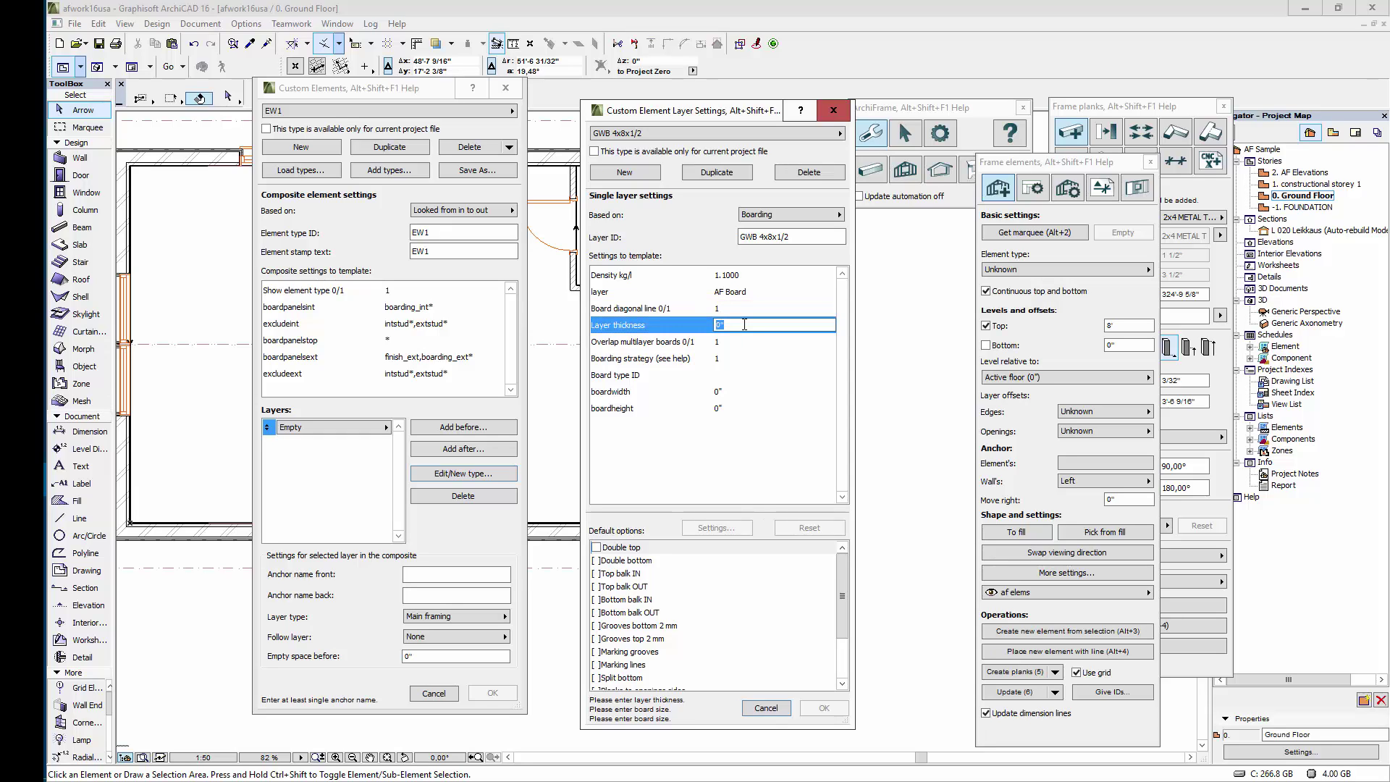
{"action": "type", "text": "1/2"}
{"action": "left_click", "coordinate": [727, 343]}
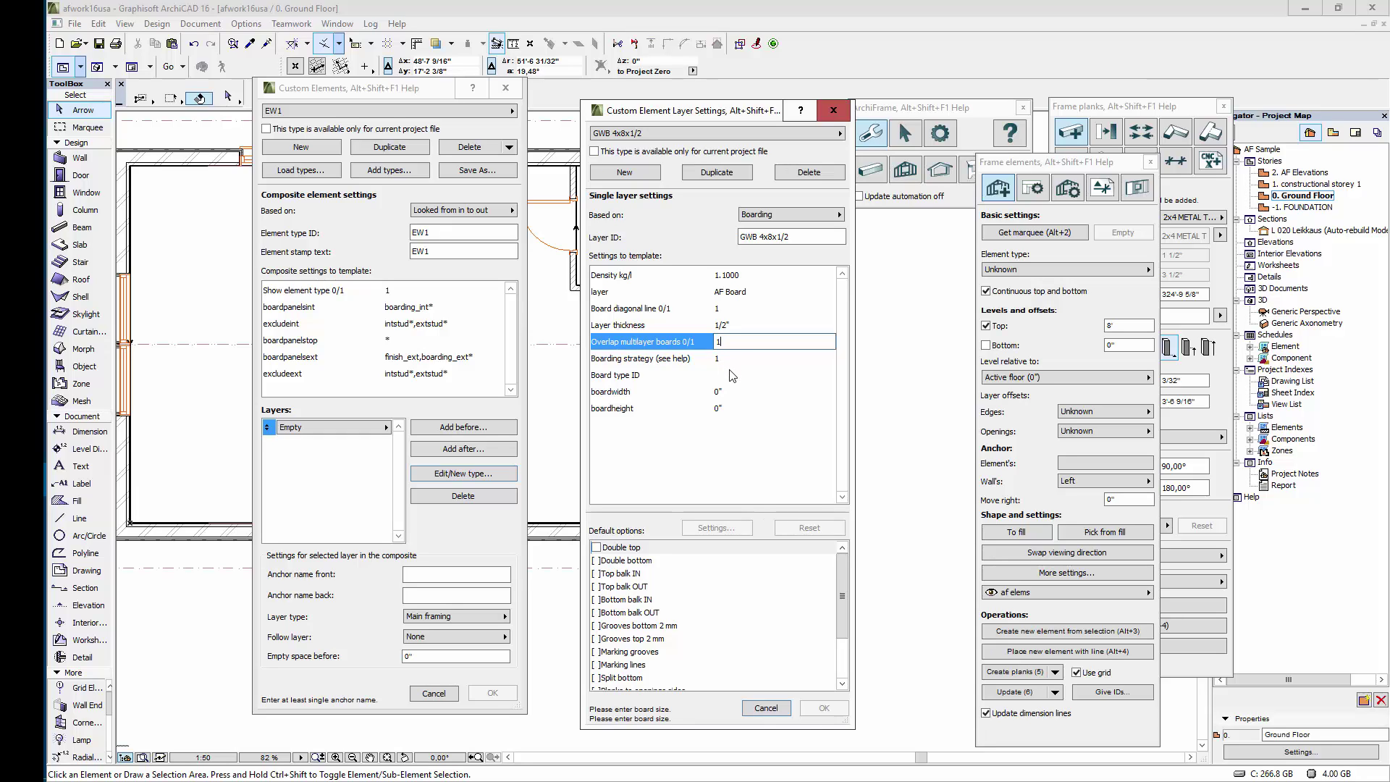
Set Board type ID GWB 4x8x1/2 with boards 4' wide and 8' high
{"action": "left_click", "coordinate": [730, 375]}
{"action": "type", "text": "GWB 4x8x1/2"}
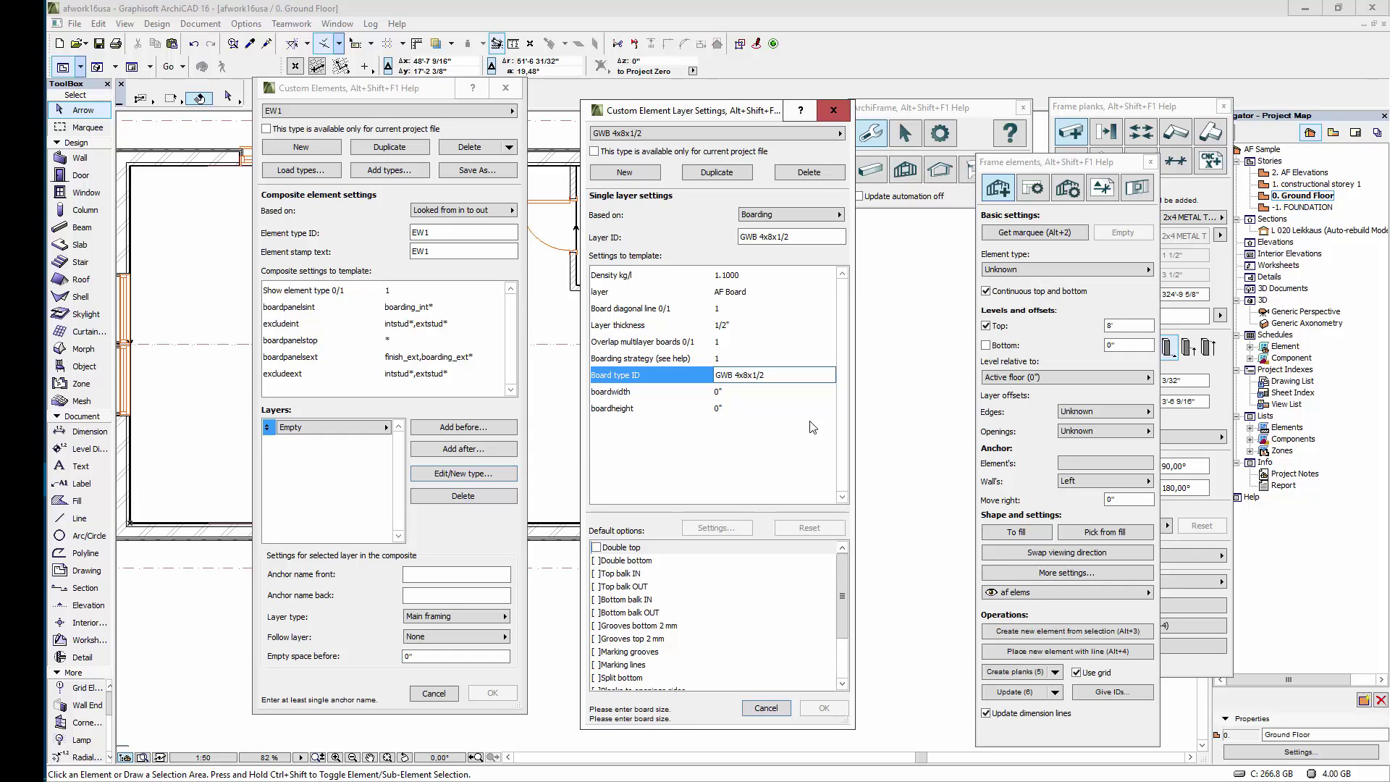
{"action": "left_click", "coordinate": [750, 393]}
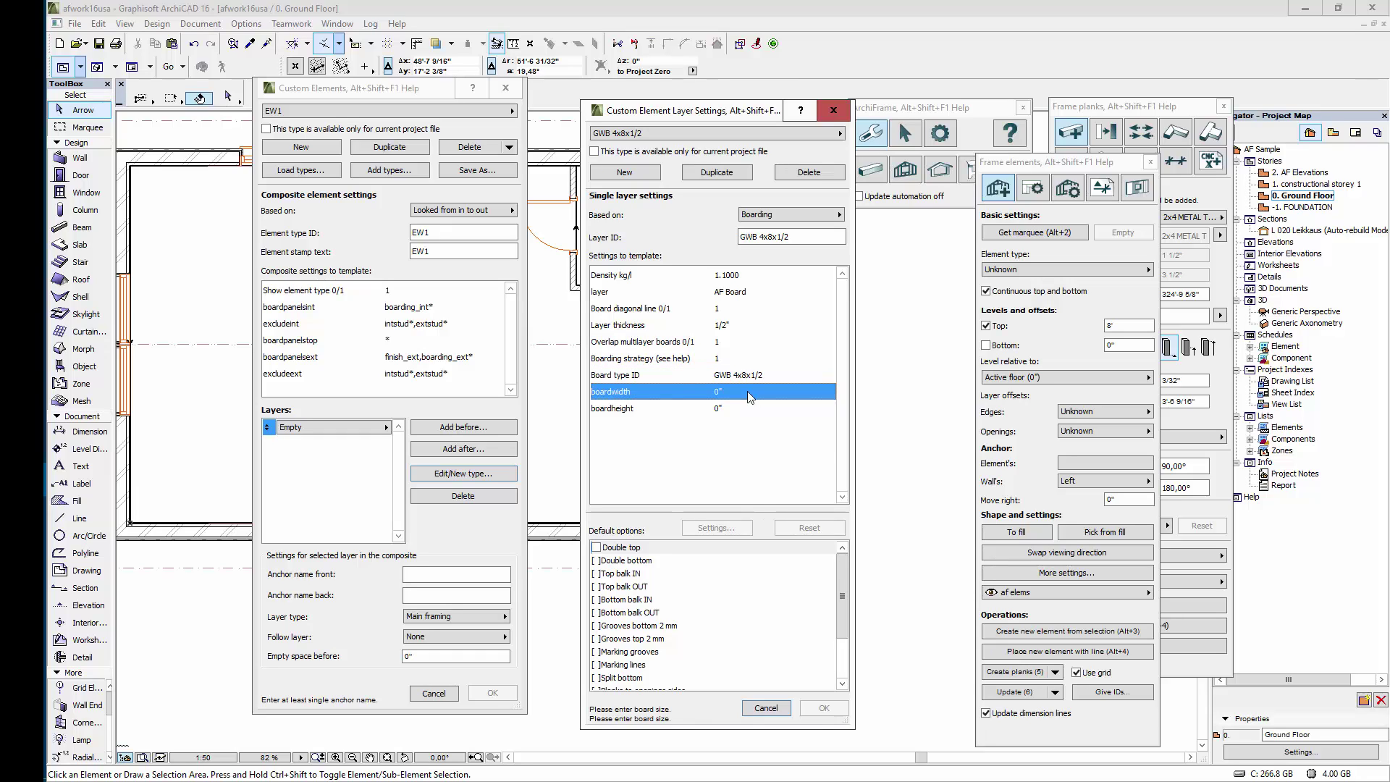
{"action": "double_click", "coordinate": [748, 391]}
{"action": "type", "text": "4"}
{"action": "left_click", "coordinate": [757, 408]}
{"action": "double_click", "coordinate": [757, 407]}
{"action": "type", "text": "8"}
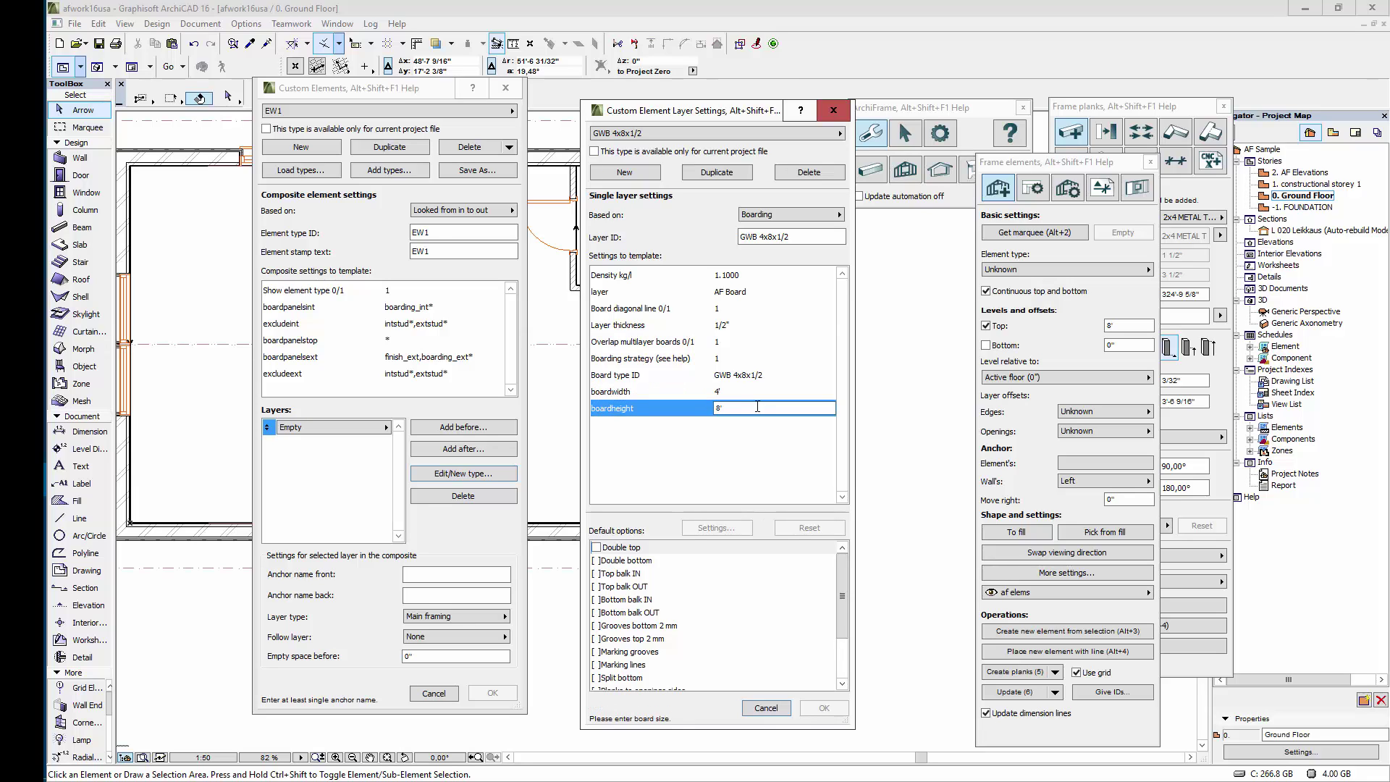
Accept the GWB 4x8x1/2 settings and set its layer type to Boarding interior
{"action": "left_click", "coordinate": [811, 706]}
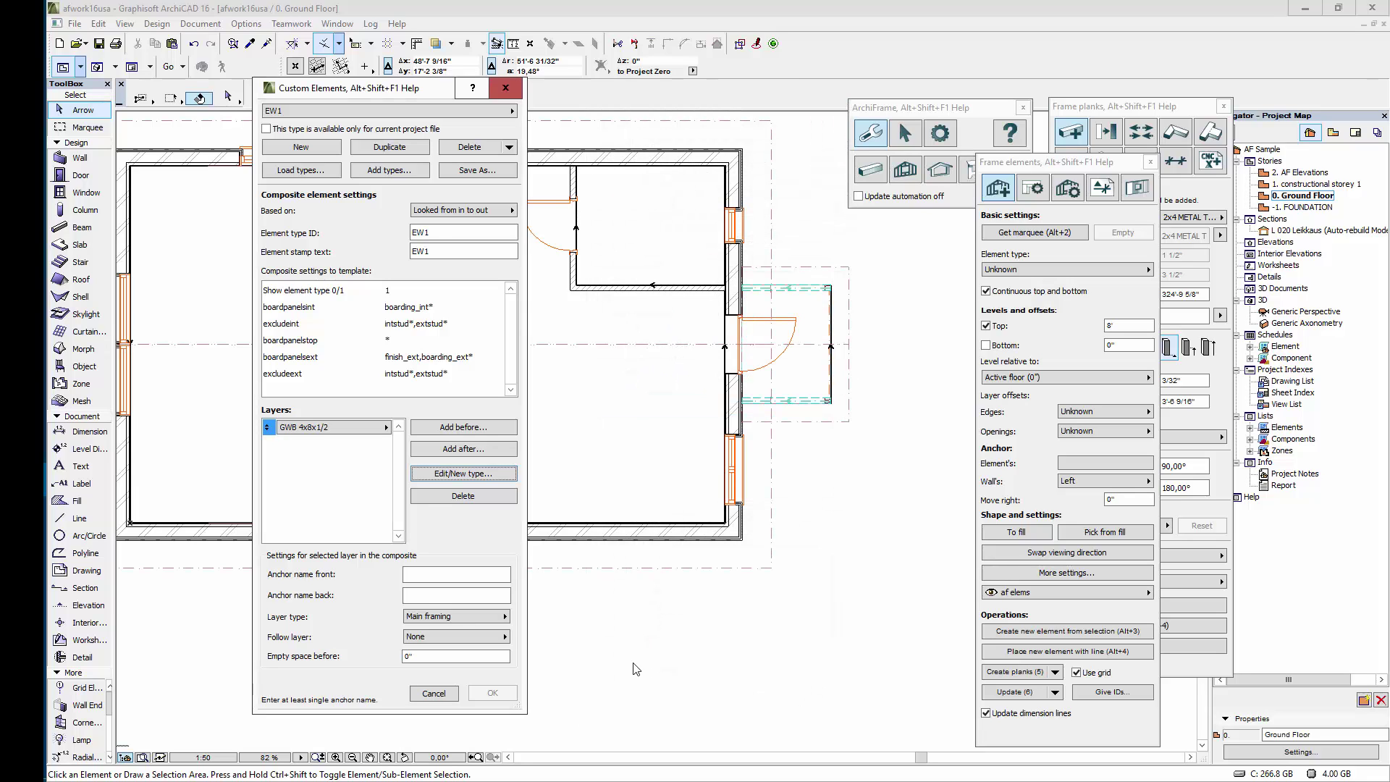
{"action": "left_click", "coordinate": [489, 625]}
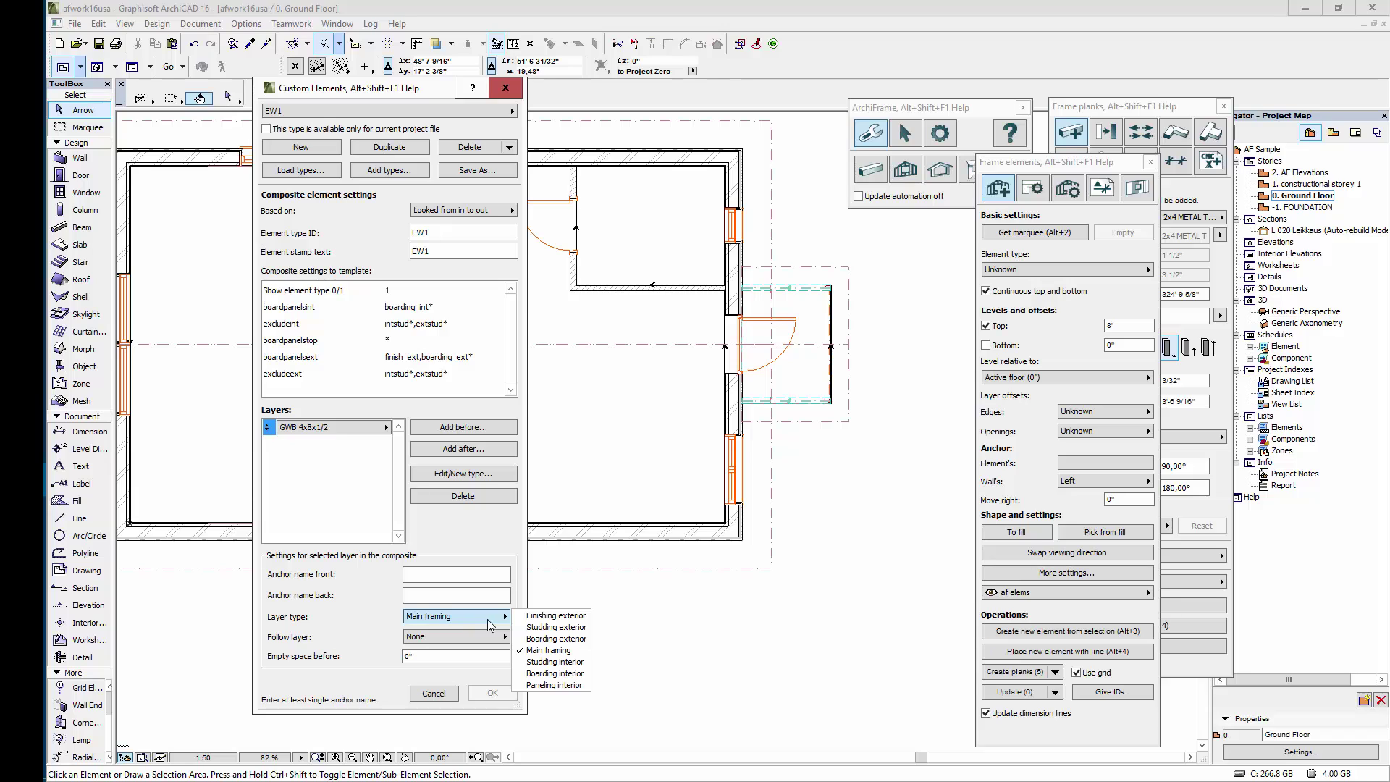
{"action": "left_click", "coordinate": [557, 675]}
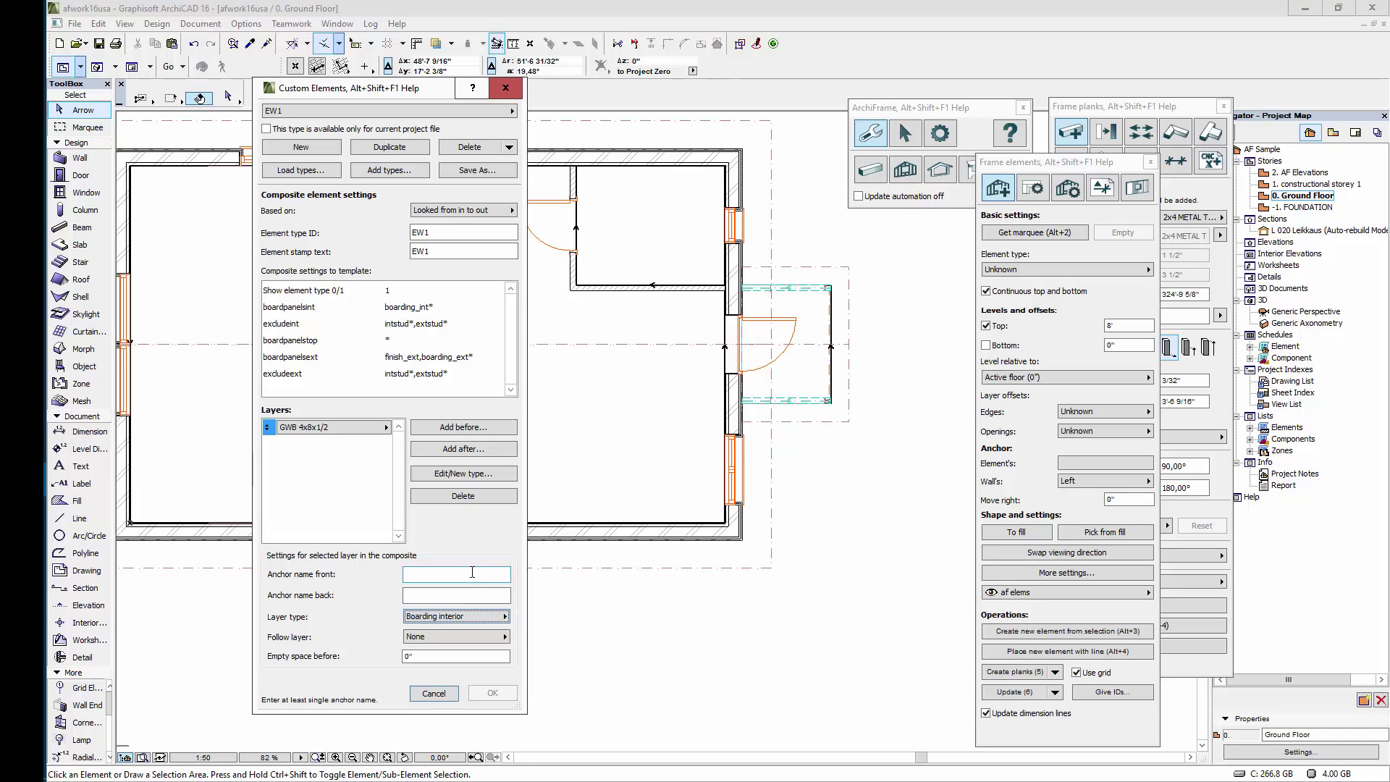
Add a second EW1 layer and create a Framing metal layer type named 2x4 METAL
{"action": "left_click", "coordinate": [464, 451]}
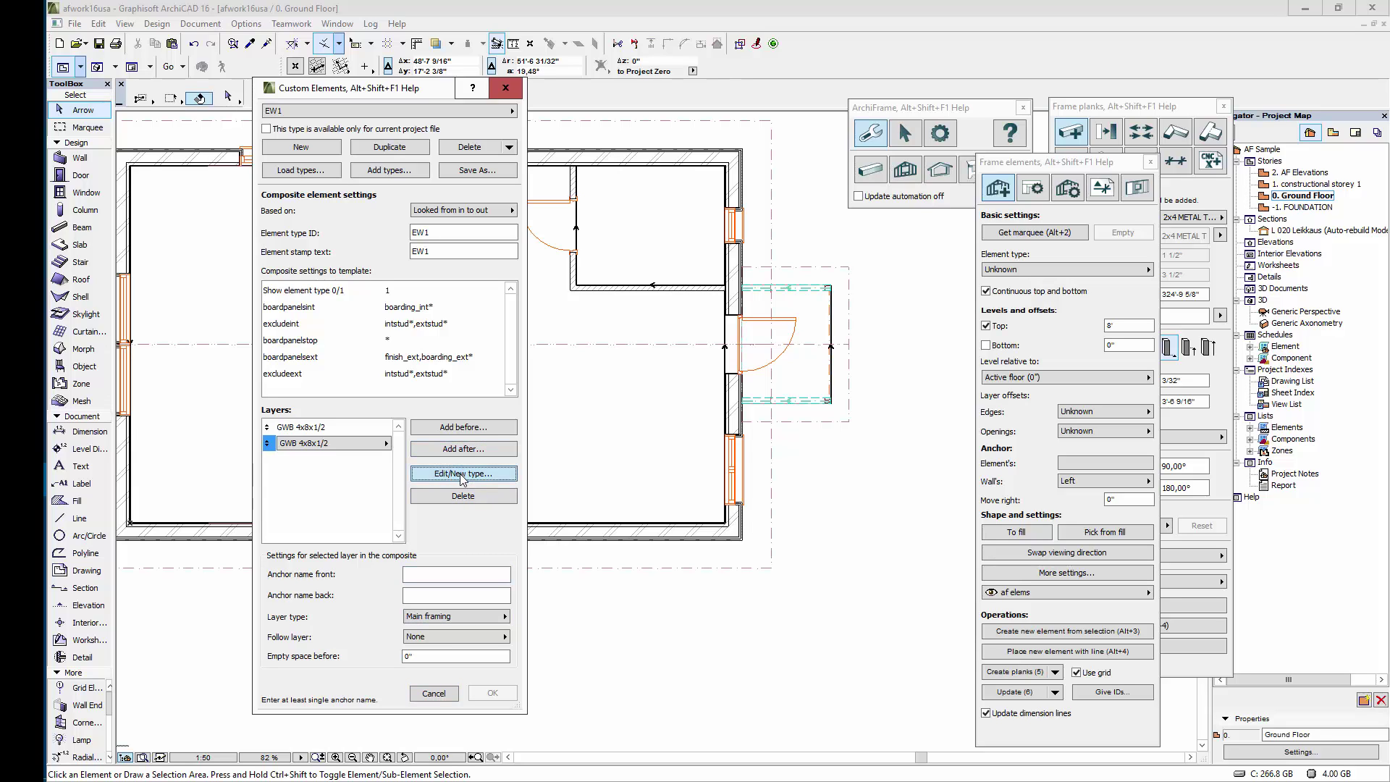
{"action": "left_click", "coordinate": [462, 474]}
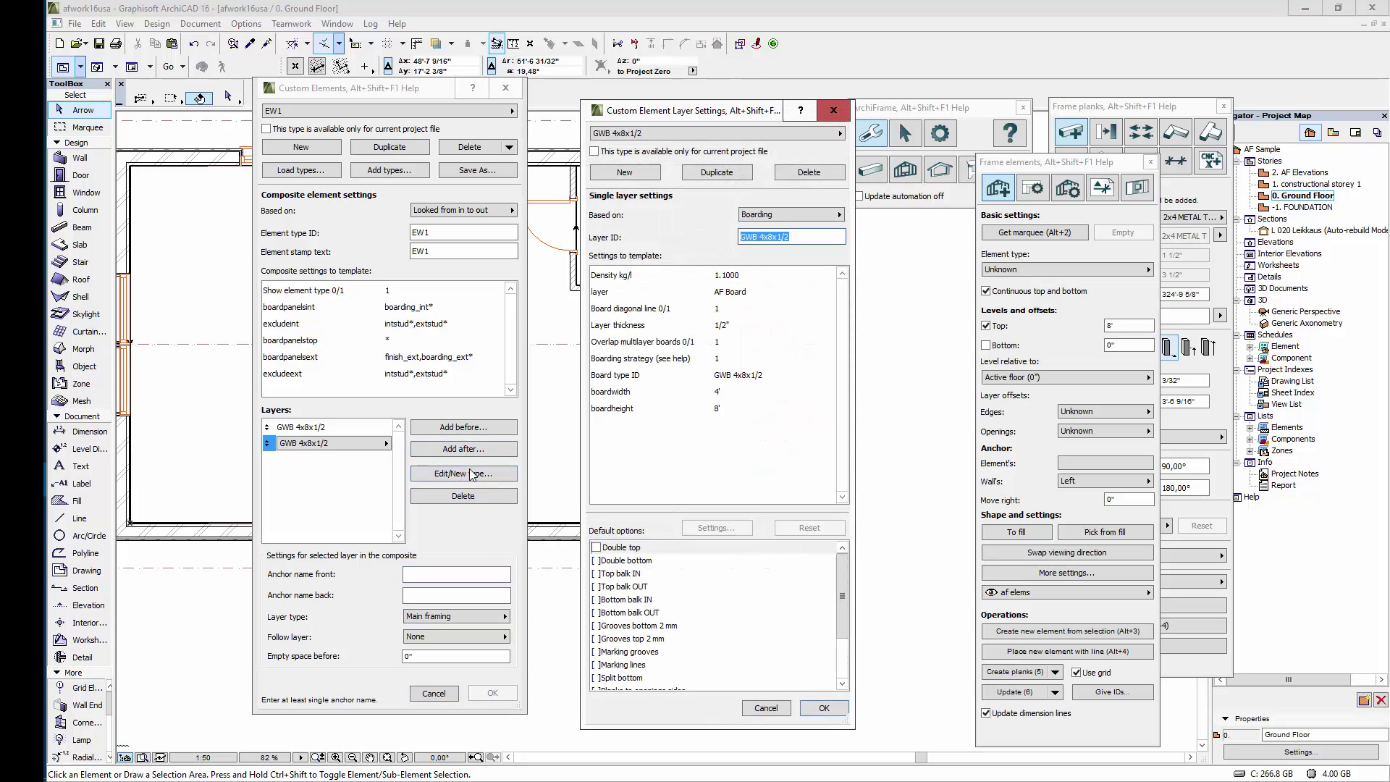
{"action": "left_click", "coordinate": [644, 175]}
{"action": "left_click", "coordinate": [779, 217]}
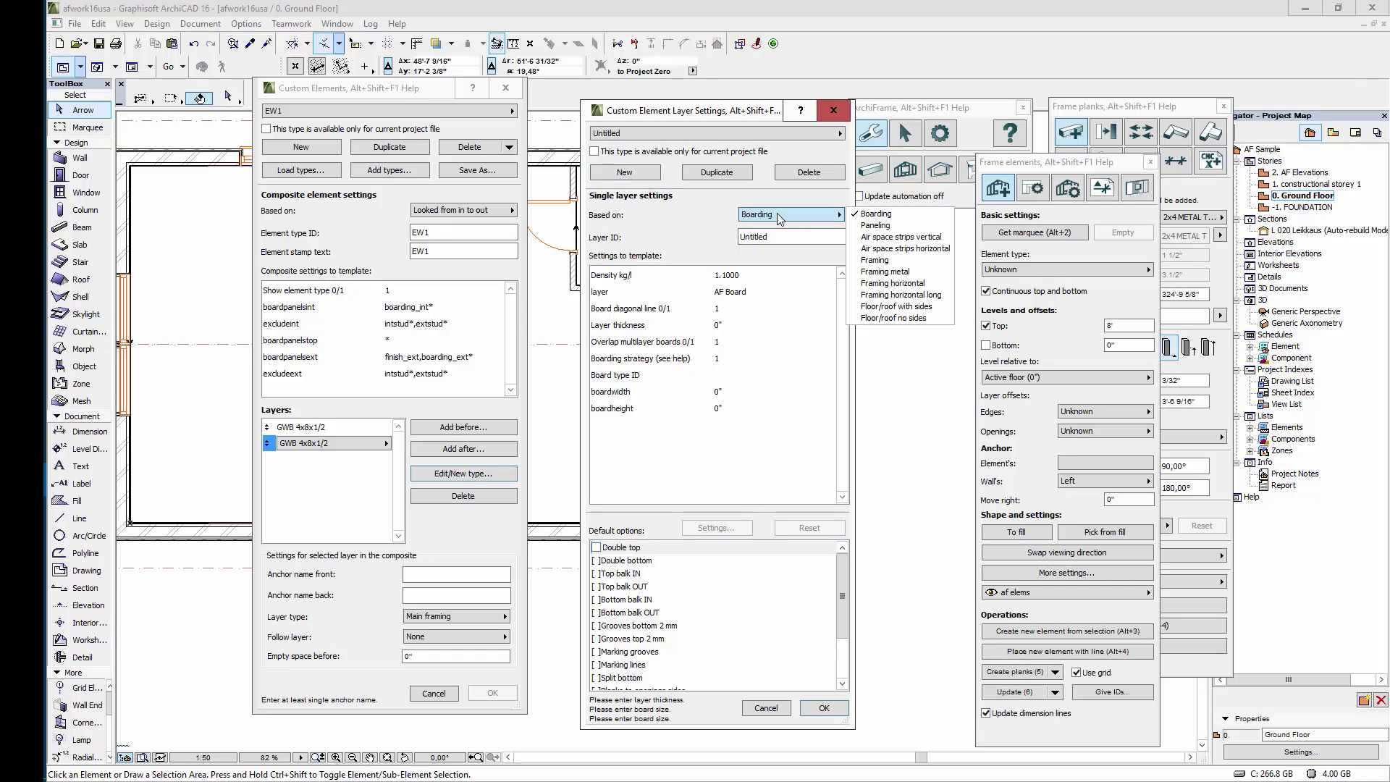
{"action": "left_click", "coordinate": [918, 272]}
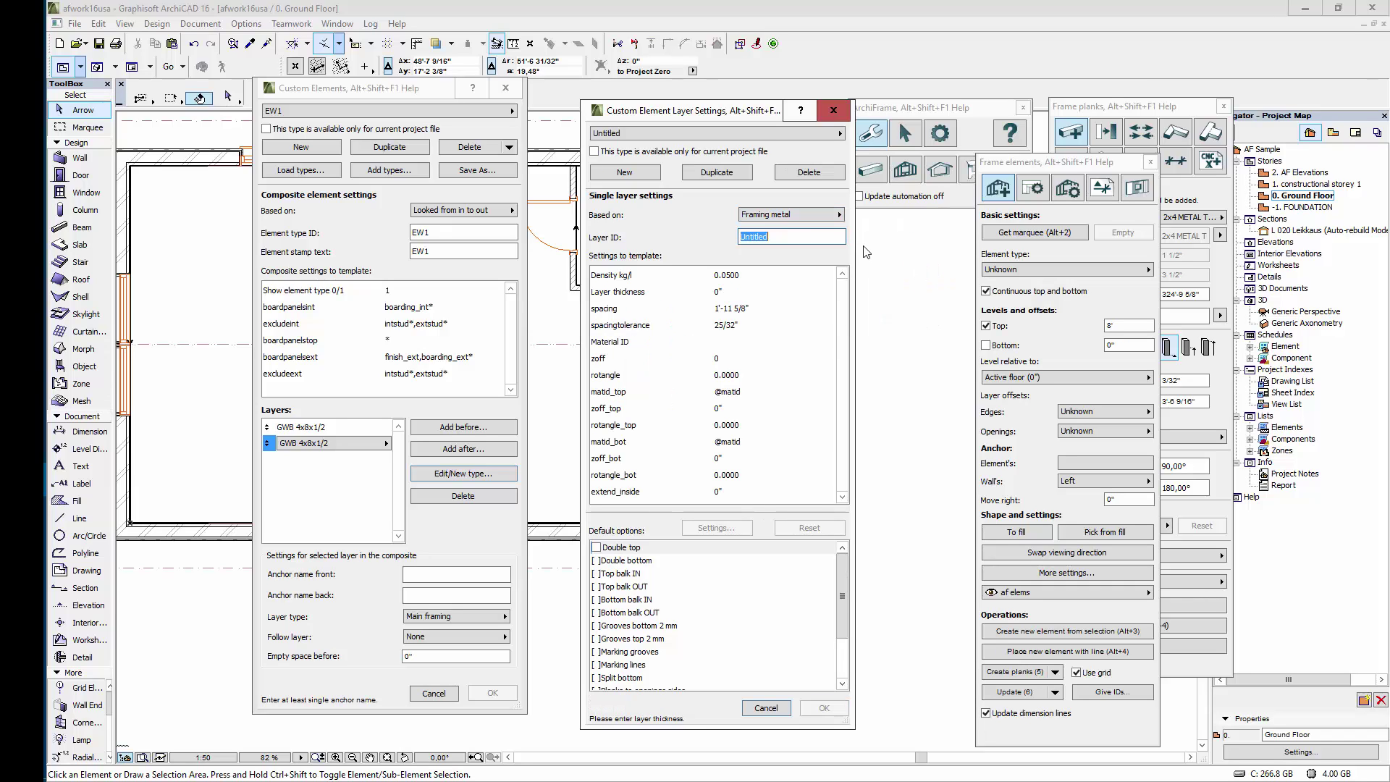
{"action": "type", "text": "2x4 METAL"}
Set 2x4 METAL's density, thickness 3.5", spacing 16" and spacing tolerance 1/2"
{"action": "left_click", "coordinate": [748, 279]}
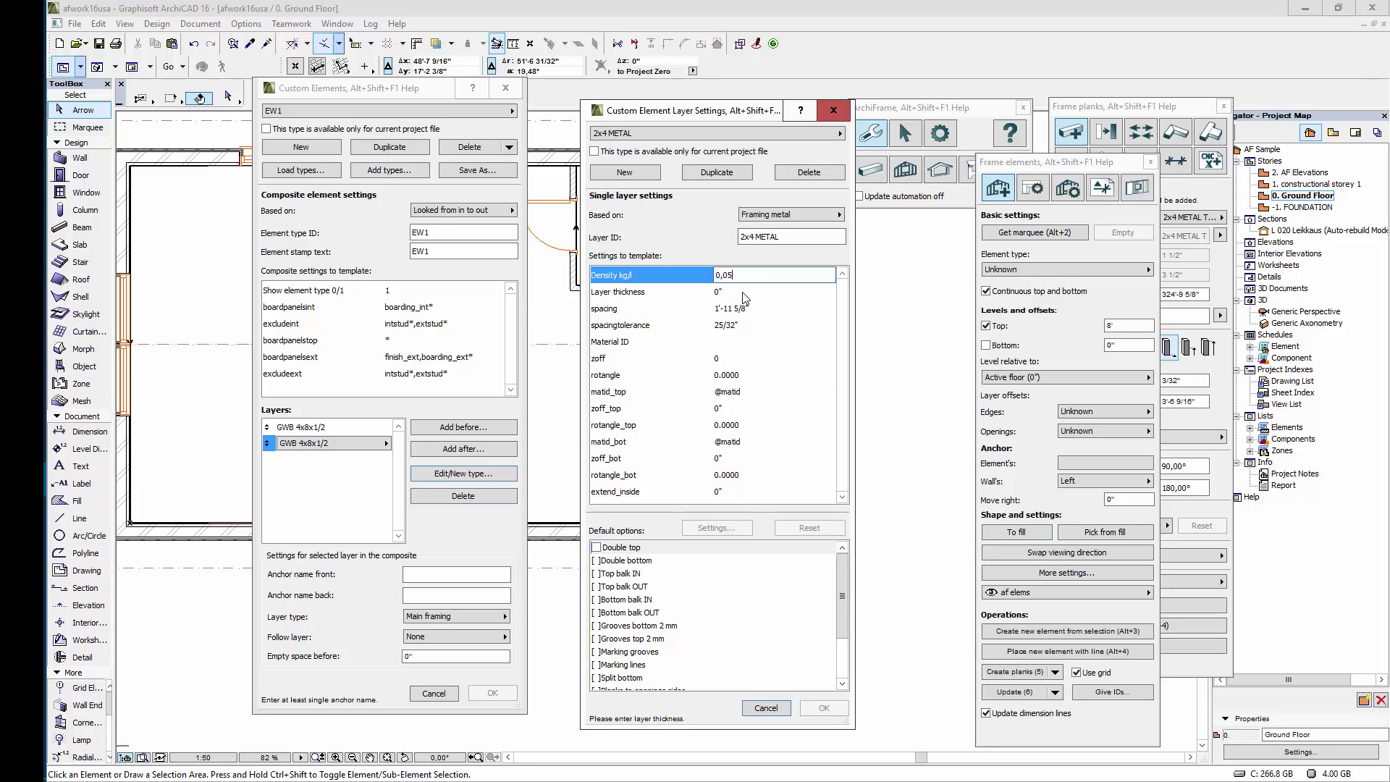
{"action": "left_click", "coordinate": [744, 293]}
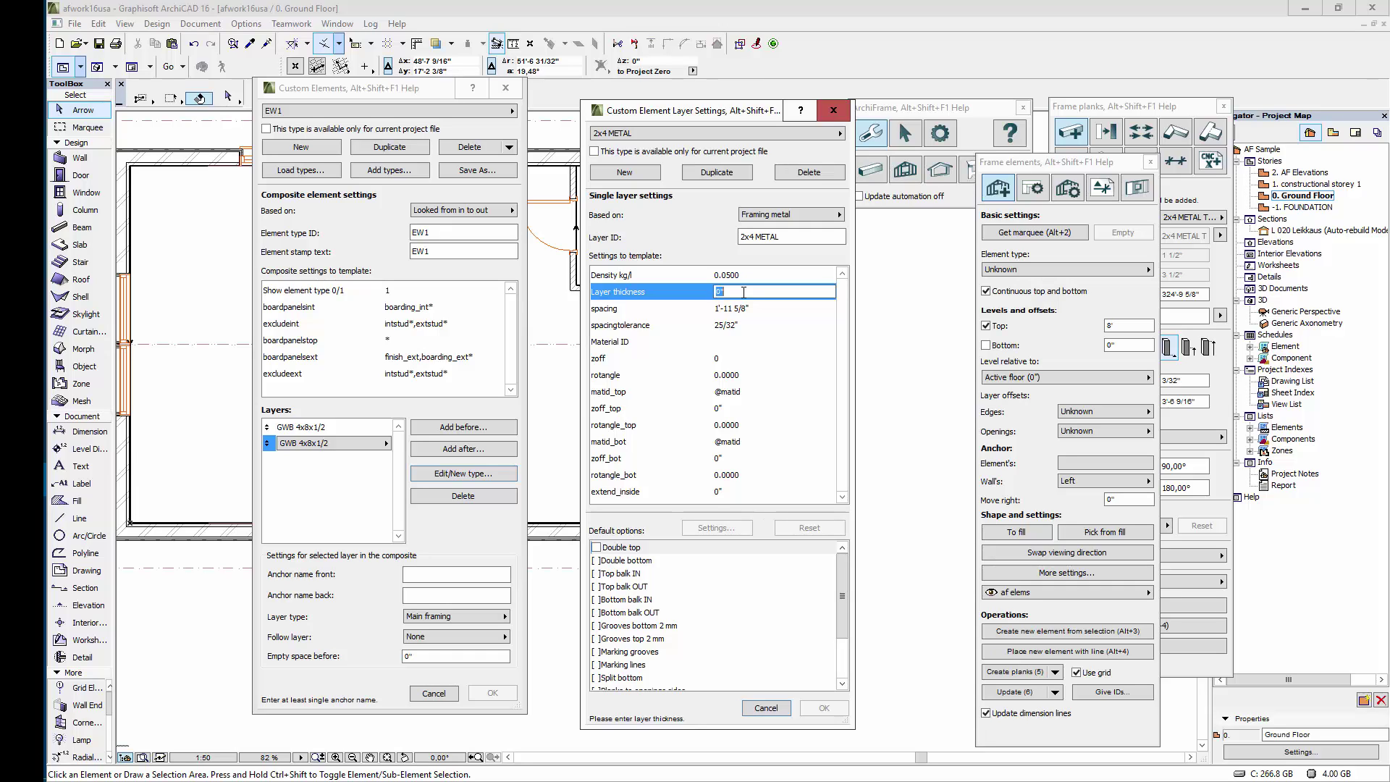
{"action": "type", "text": "3.5"}
{"action": "key", "text": "BackSpace"}
{"action": "key", "text": "Tab"}
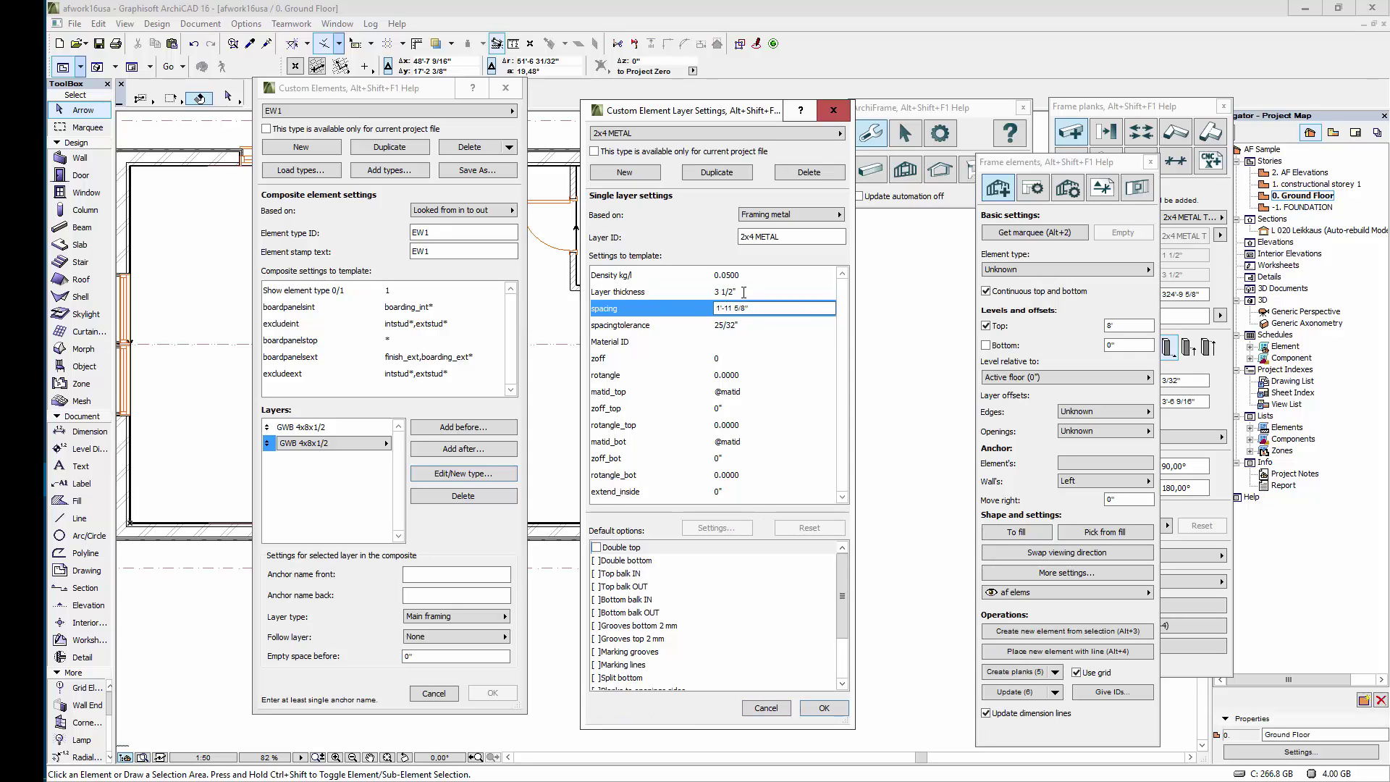
{"action": "key", "text": "ctrl+shift+Left"}
{"action": "type", "text": "16"}
{"action": "key", "text": "ctrl+shift+Left"}
{"action": "key", "text": "ctrl+shift+Left"}
{"action": "key", "text": "ctrl+shift+Left"}
{"action": "key", "text": "ctrl+shift+Left"}
{"action": "type", "text": "1"}
{"action": "type", "text": "6\""}
{"action": "key", "text": "Tab"}
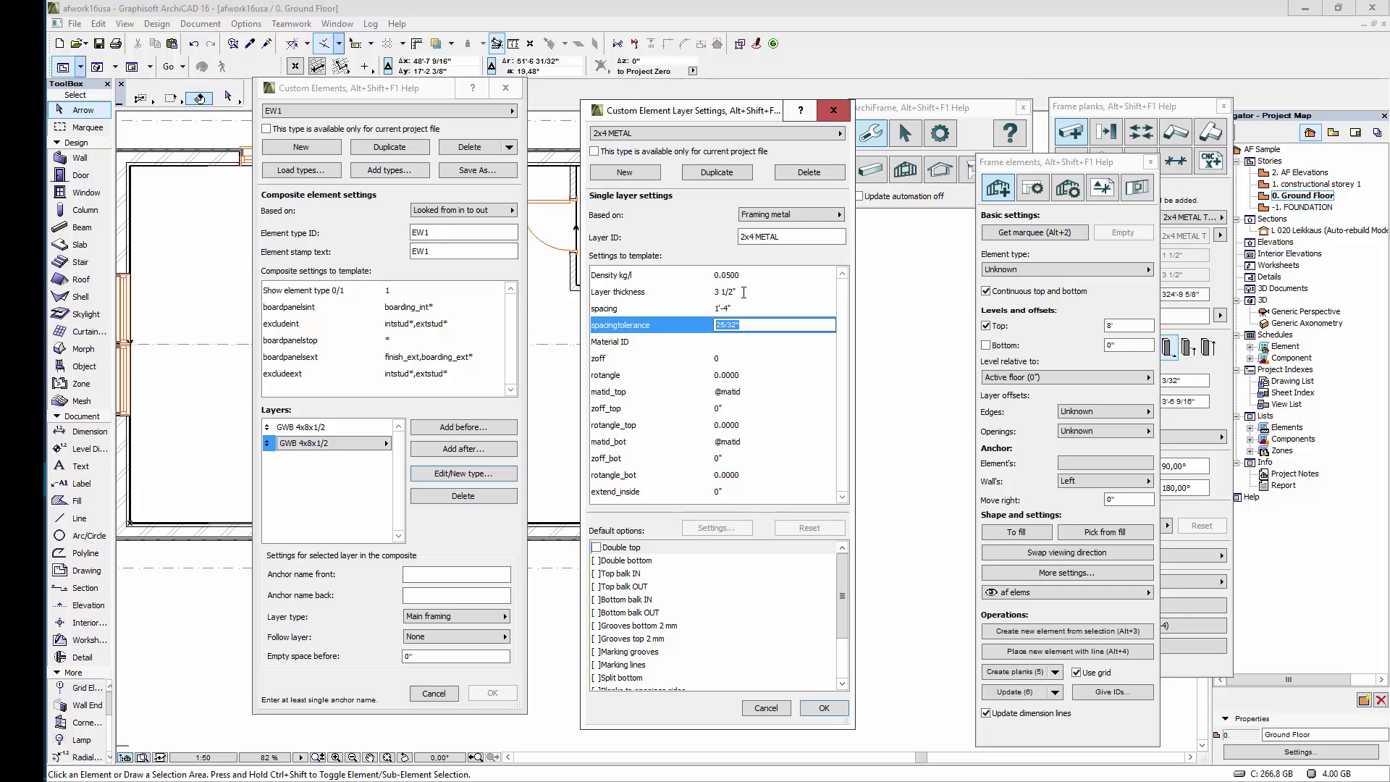
{"action": "type", "text": "1/2"}
Choose 2x4 METAL as the layer's Material ID
{"action": "left_click", "coordinate": [753, 337]}
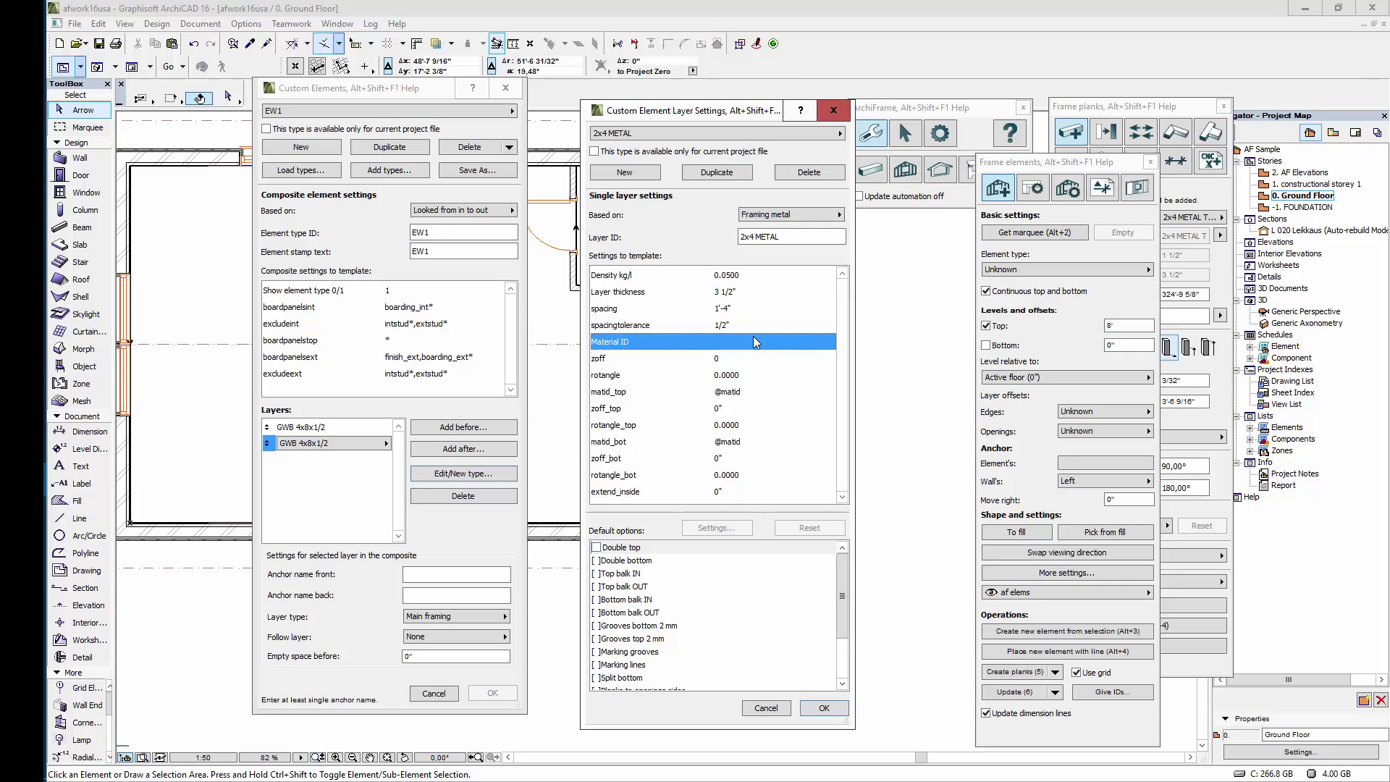
{"action": "left_click", "coordinate": [753, 337]}
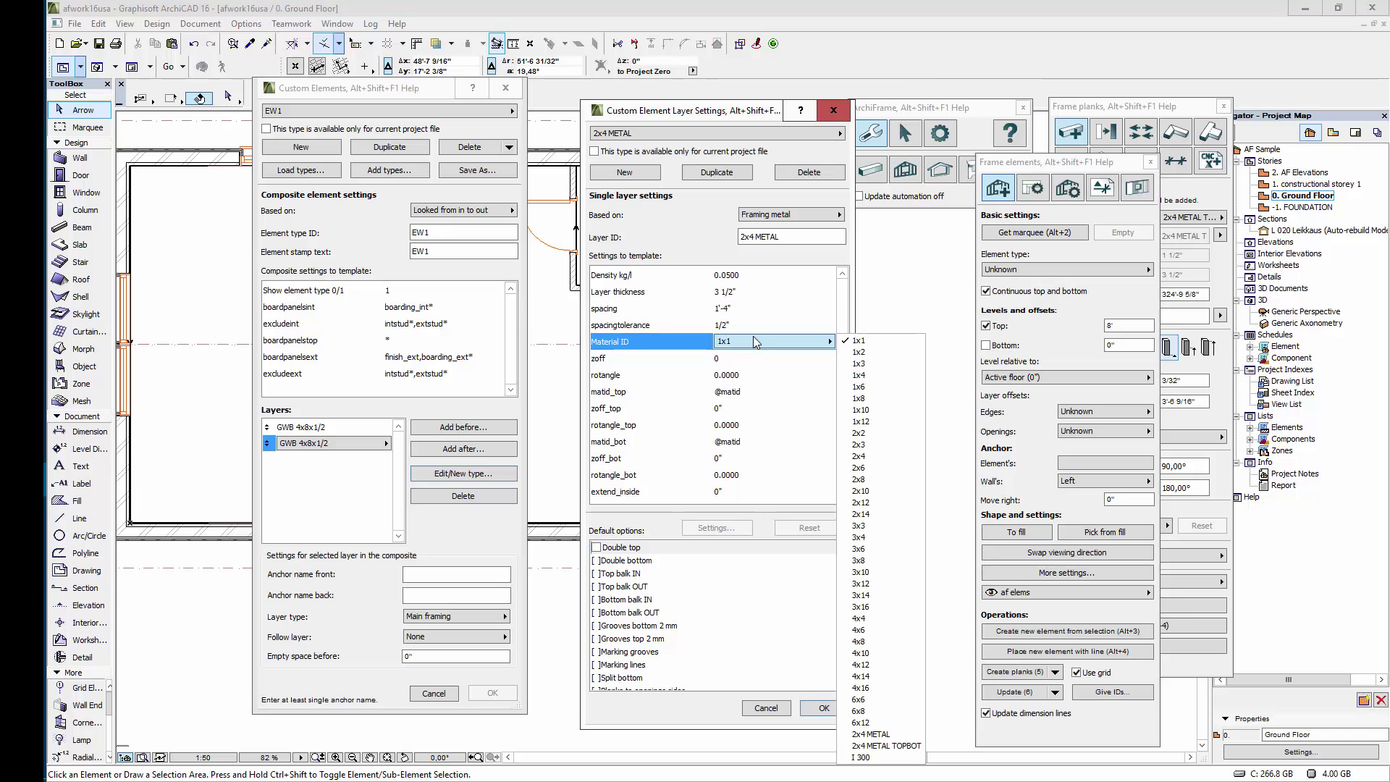
{"action": "left_click", "coordinate": [884, 734]}
{"action": "left_click", "coordinate": [887, 734]}
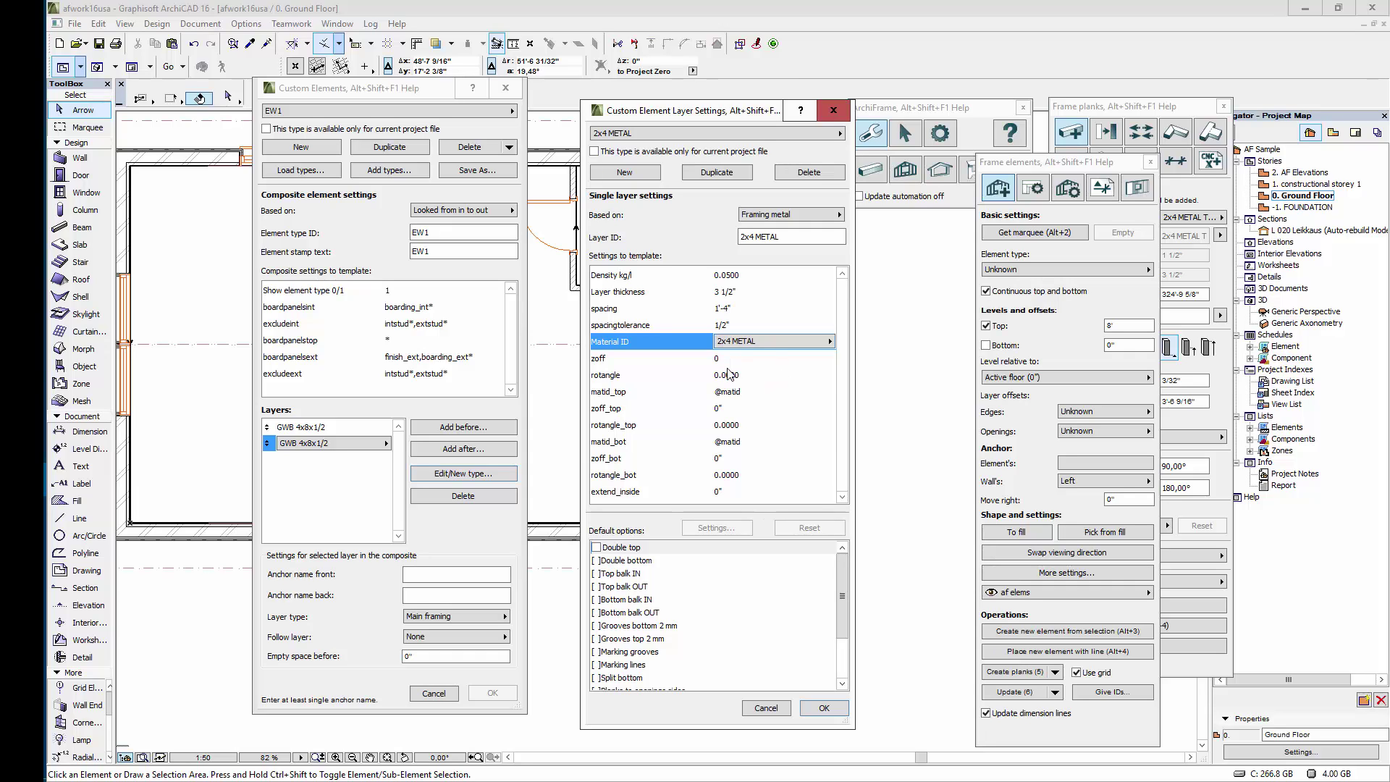
{"action": "left_click", "coordinate": [745, 392]}
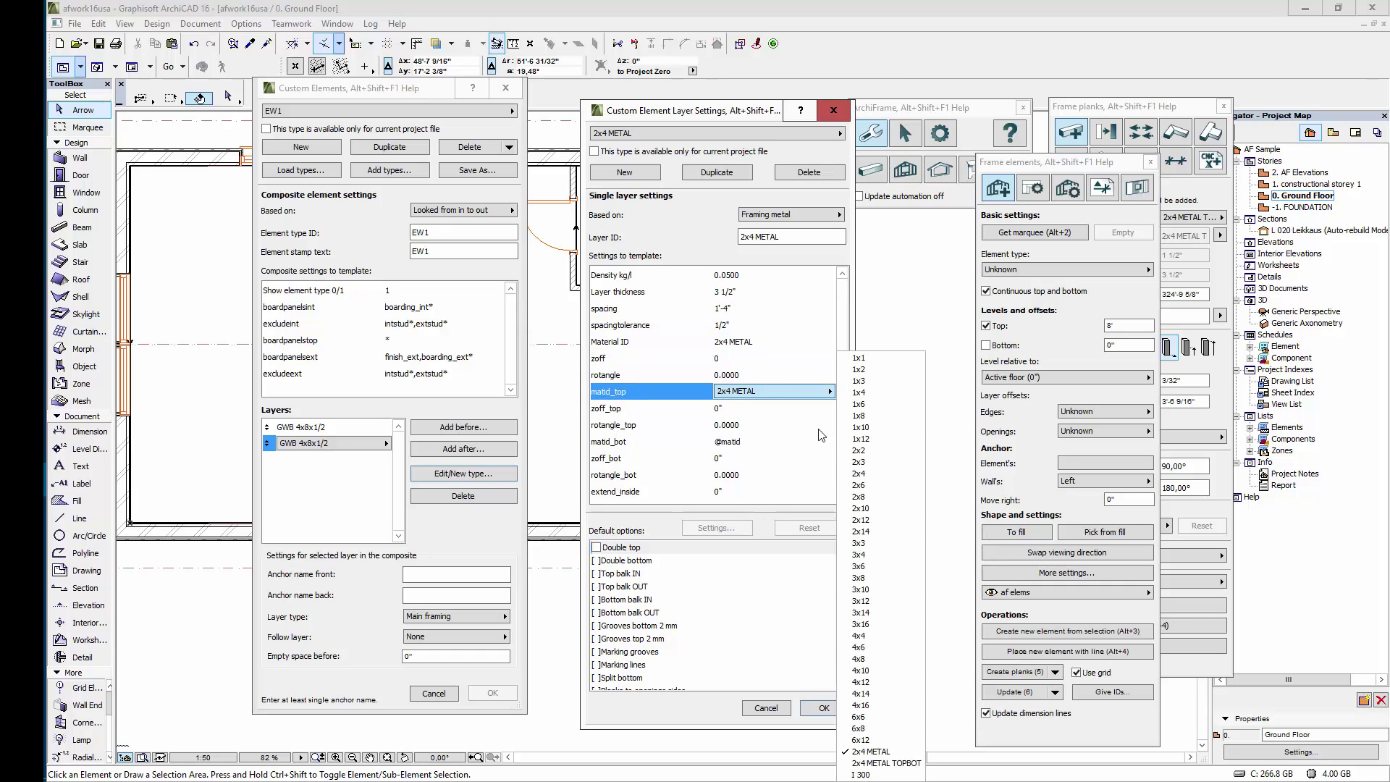
Use 2x4 METAL TOPBOT for the top plate with zoff_top 3.5" and rotation 180
{"action": "left_click", "coordinate": [874, 763]}
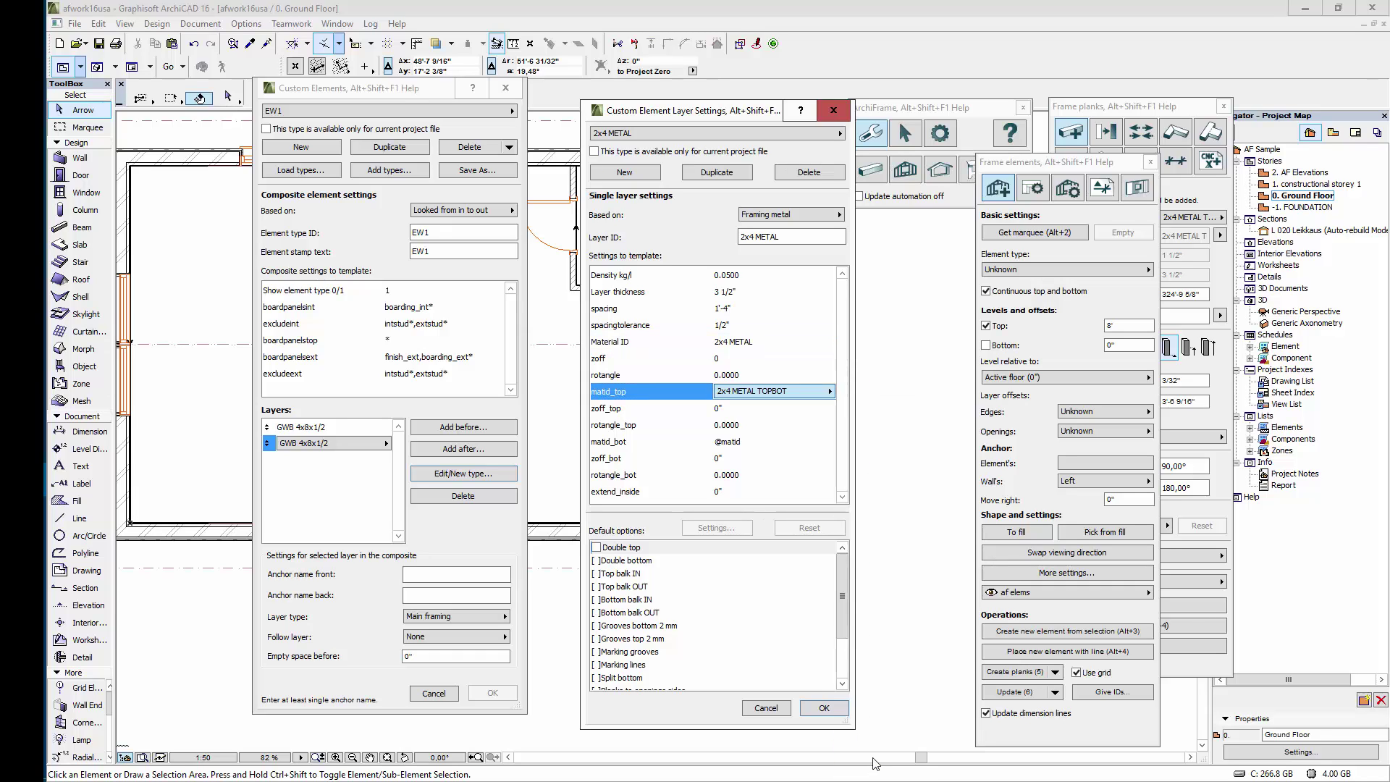
{"action": "left_click", "coordinate": [764, 409]}
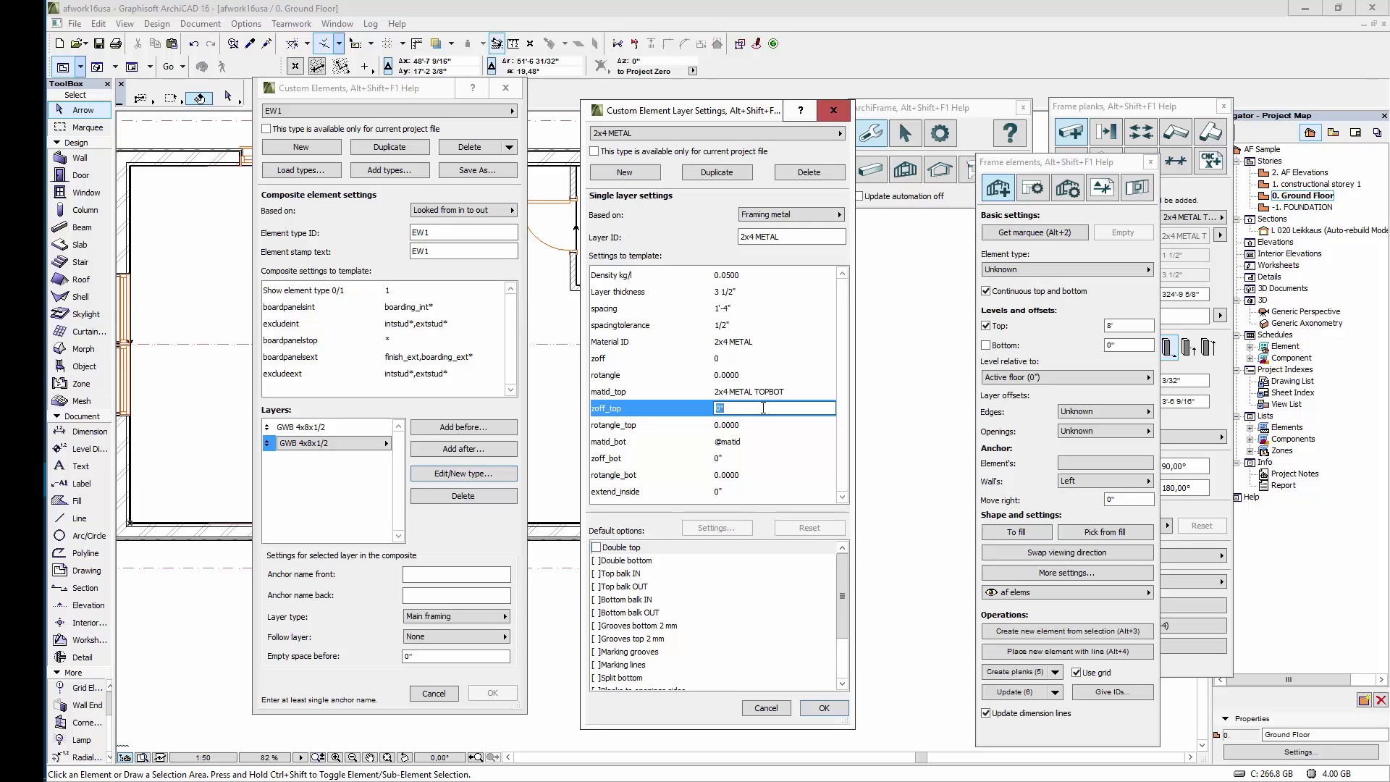
{"action": "type", "text": "3.5\""}
{"action": "key", "text": "Tab"}
{"action": "type", "text": "180"}
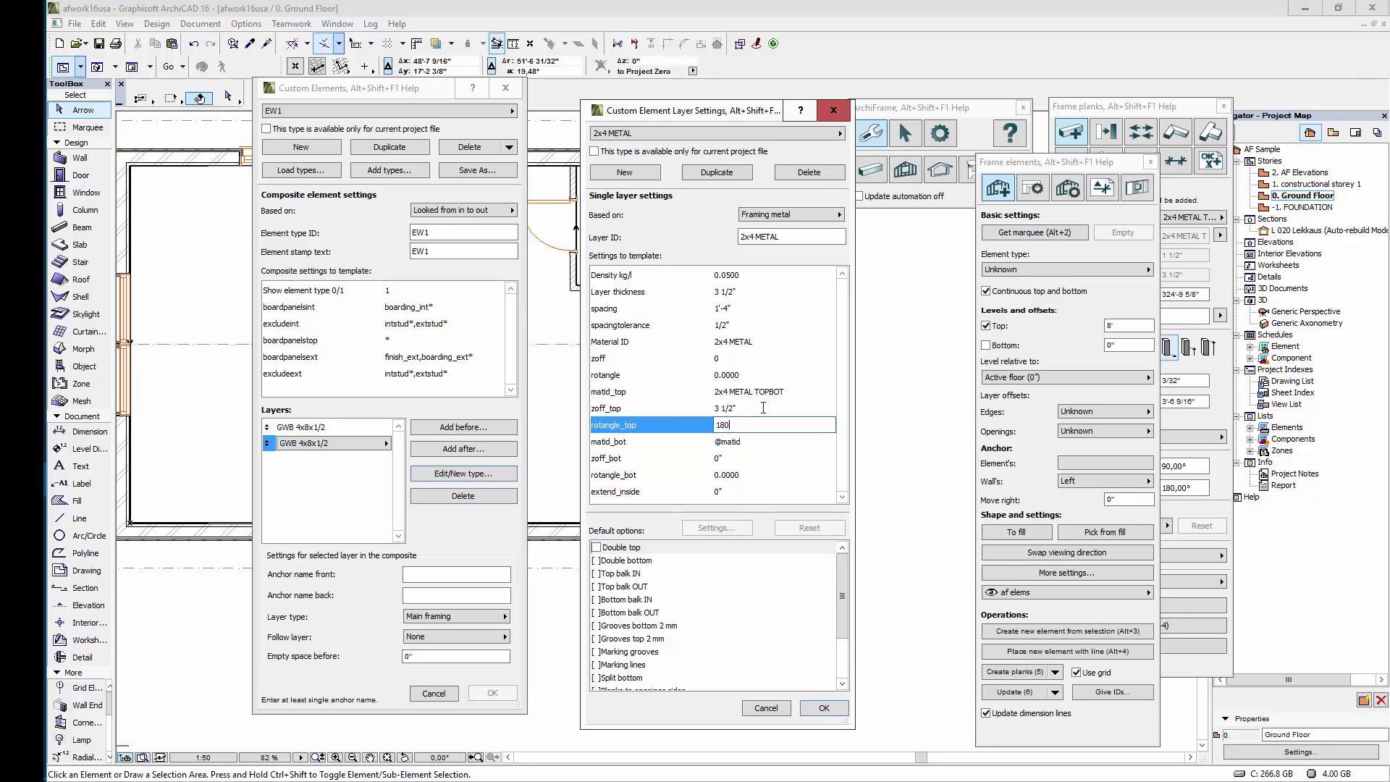
{"action": "key", "text": "Return"}
Use 2x4 METAL TOPBOT for the bottom plate, set extend_inside 1.4, and confirm the type
{"action": "left_click", "coordinate": [750, 448]}
{"action": "left_click", "coordinate": [885, 763]}
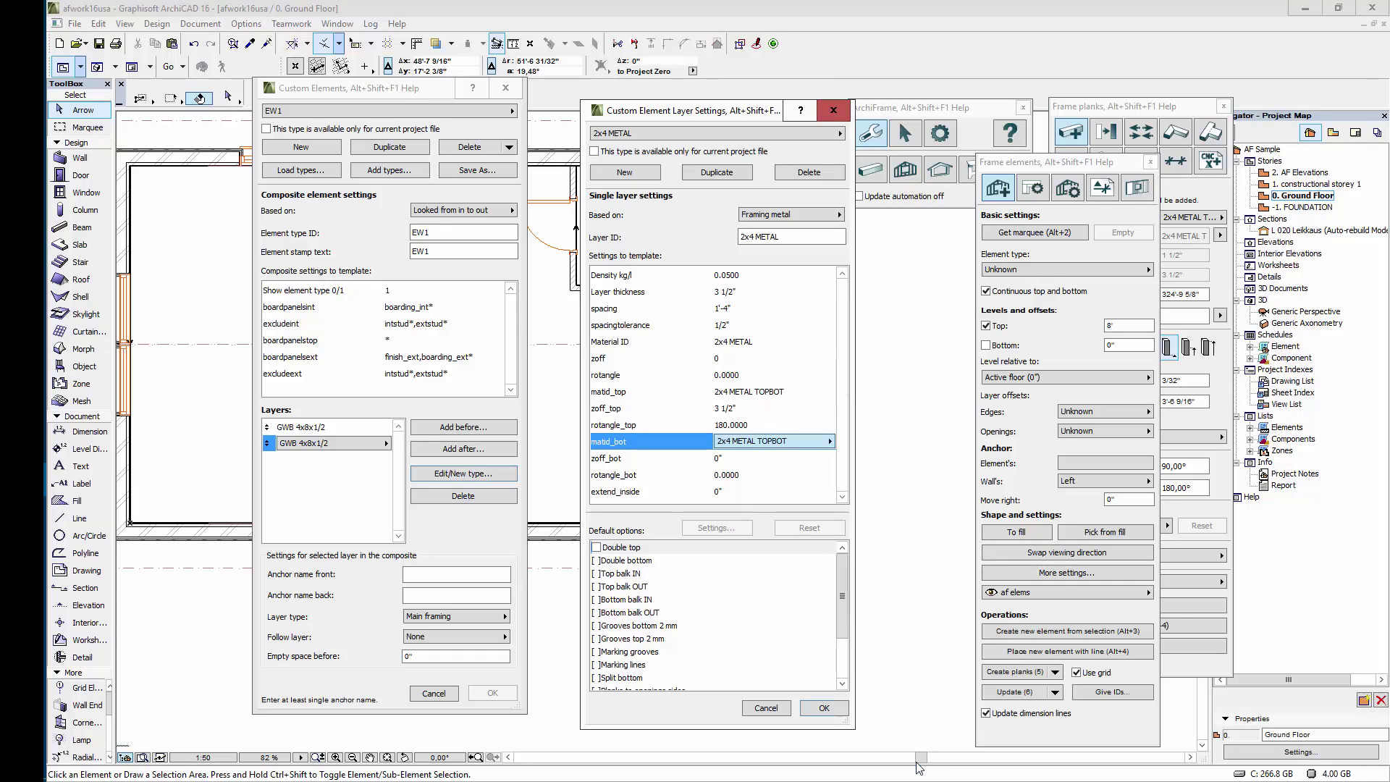
{"action": "left_click", "coordinate": [750, 491]}
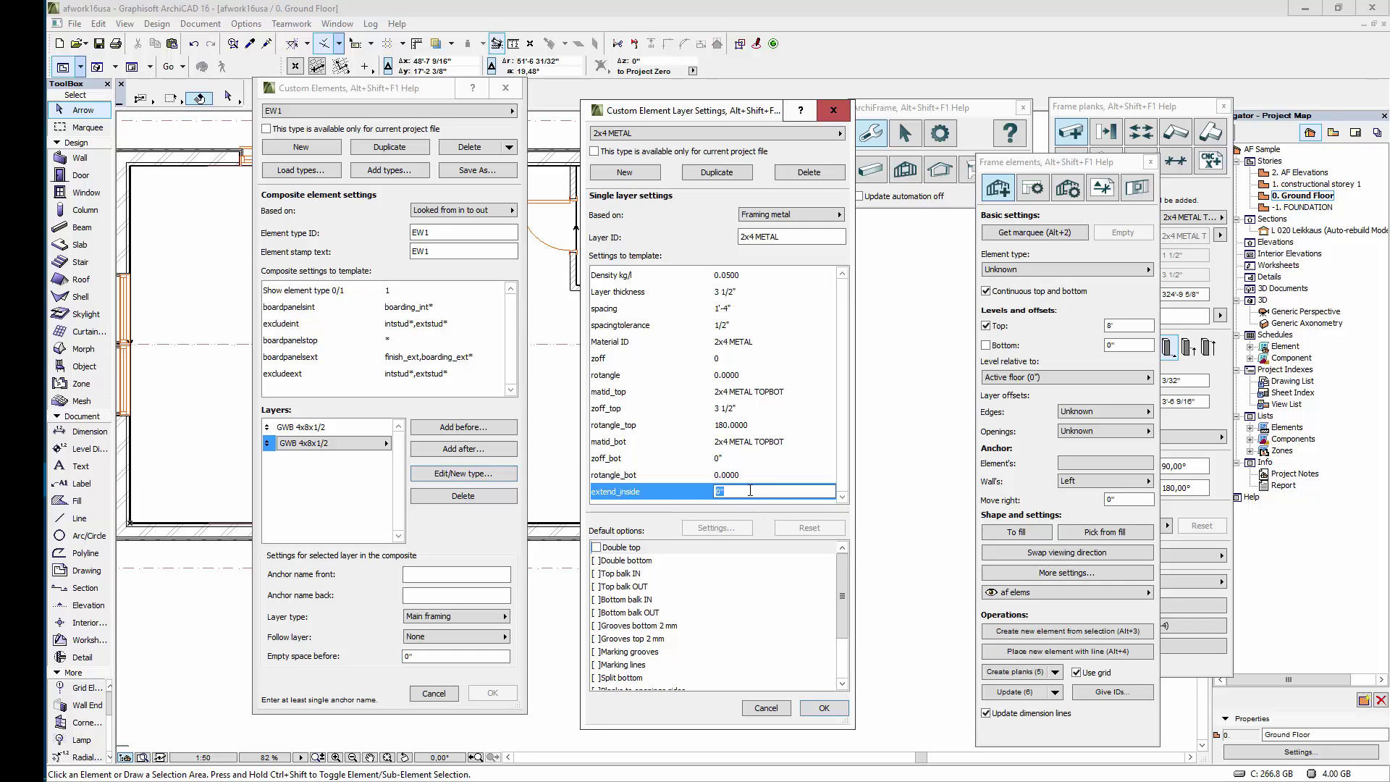
{"action": "type", "text": "1.4"}
{"action": "left_click_drag", "start_coordinate": [846, 576], "coordinate": [849, 618]}
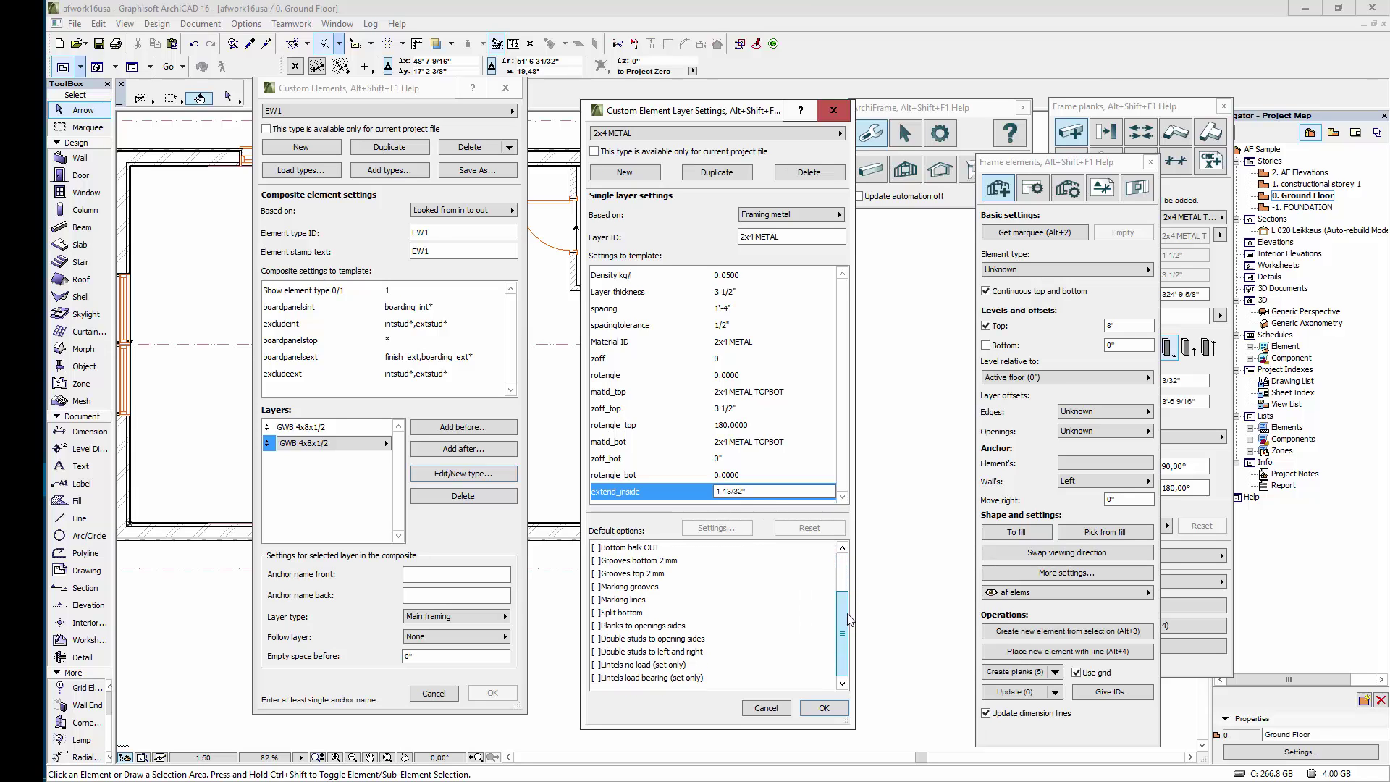
{"action": "scroll", "coordinate": [837, 649], "scroll_direction": "up", "scroll_amount": 2}
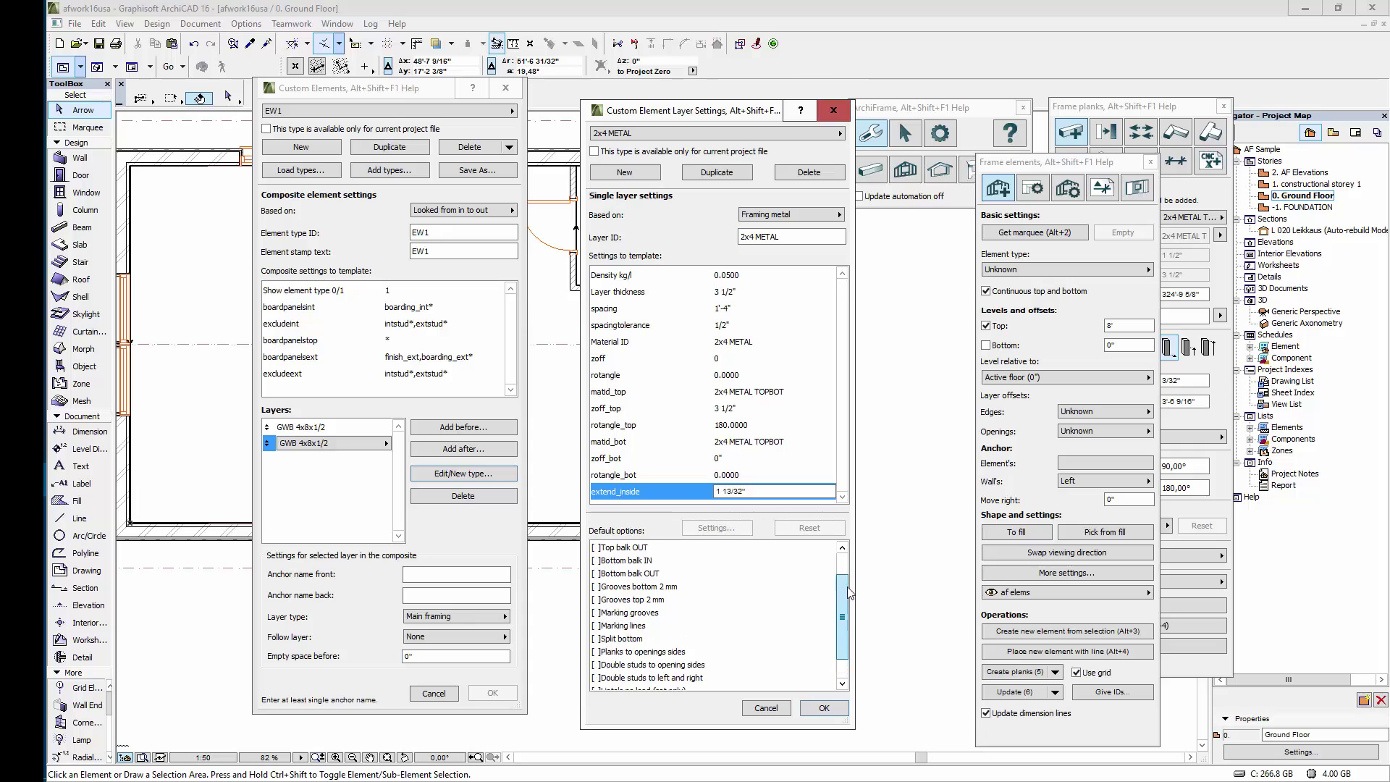
{"action": "left_click", "coordinate": [824, 709]}
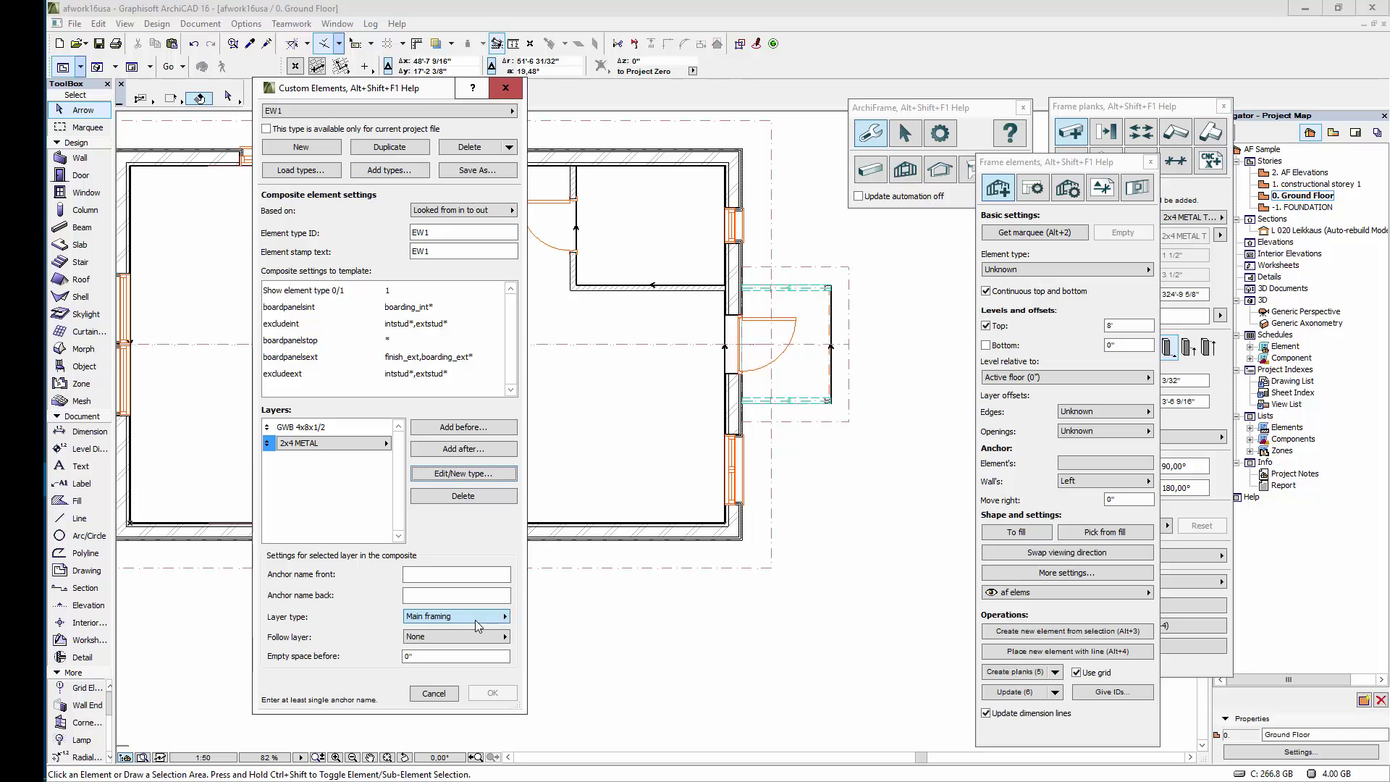
Add a third EW1 layer with a new Boarding type named OSB 4x8x1/2
{"action": "left_click", "coordinate": [478, 450]}
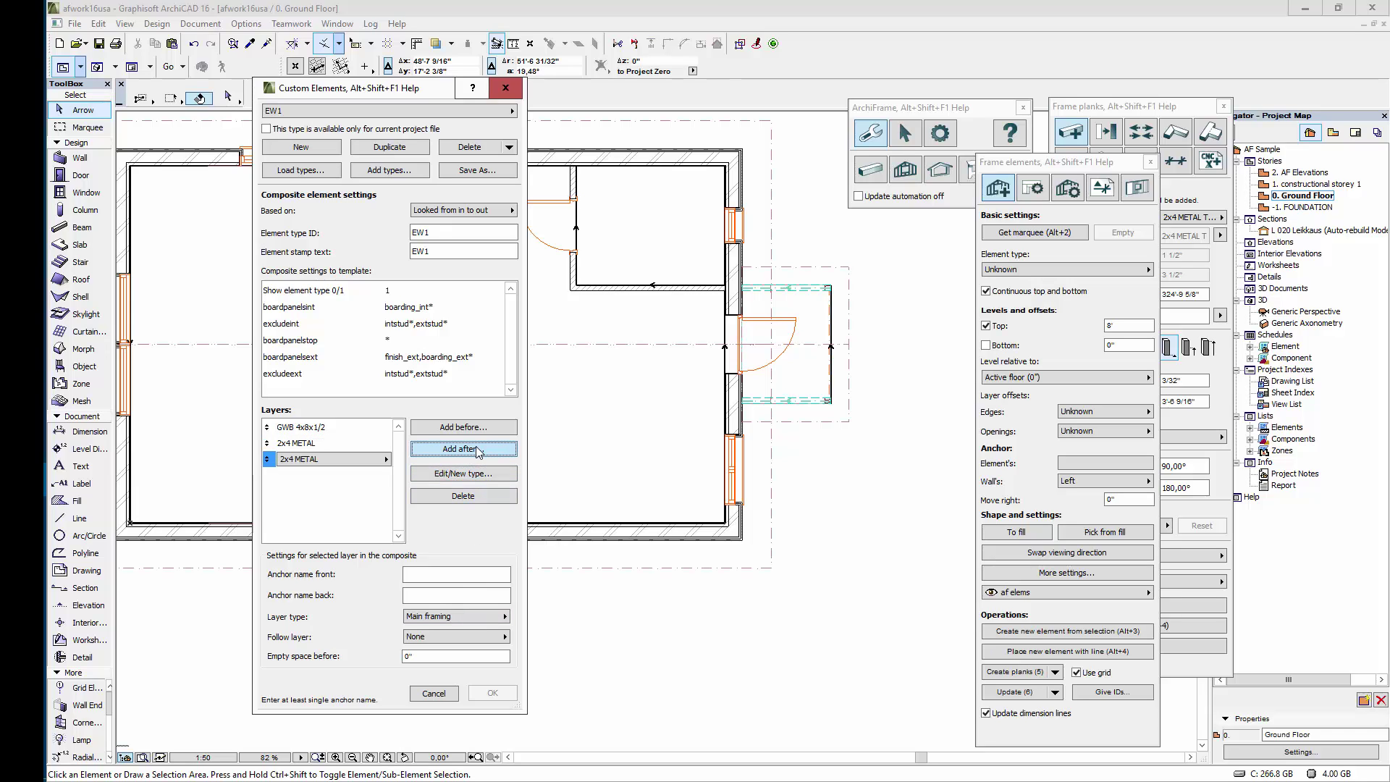
{"action": "left_click", "coordinate": [479, 473]}
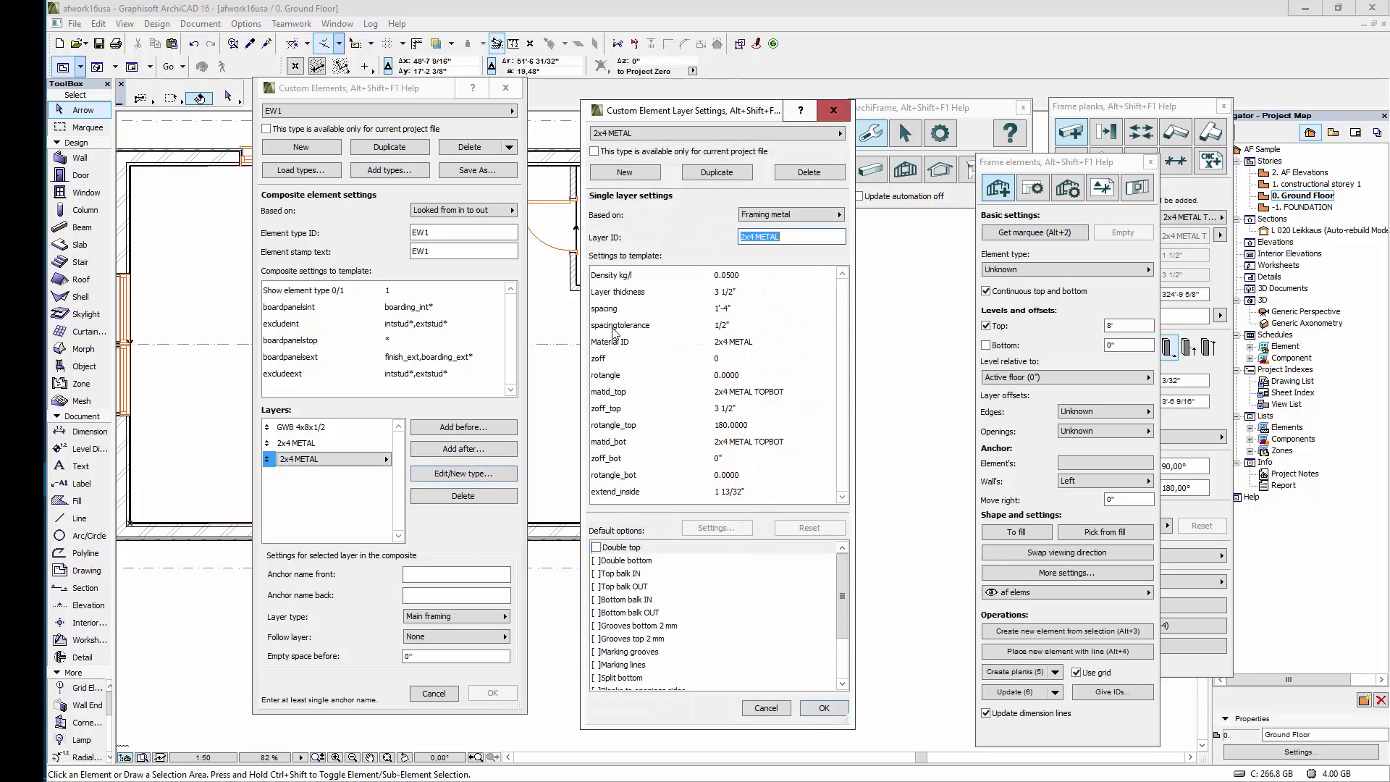
{"action": "left_click", "coordinate": [767, 216]}
{"action": "left_click", "coordinate": [634, 175]}
{"action": "left_click", "coordinate": [769, 216]}
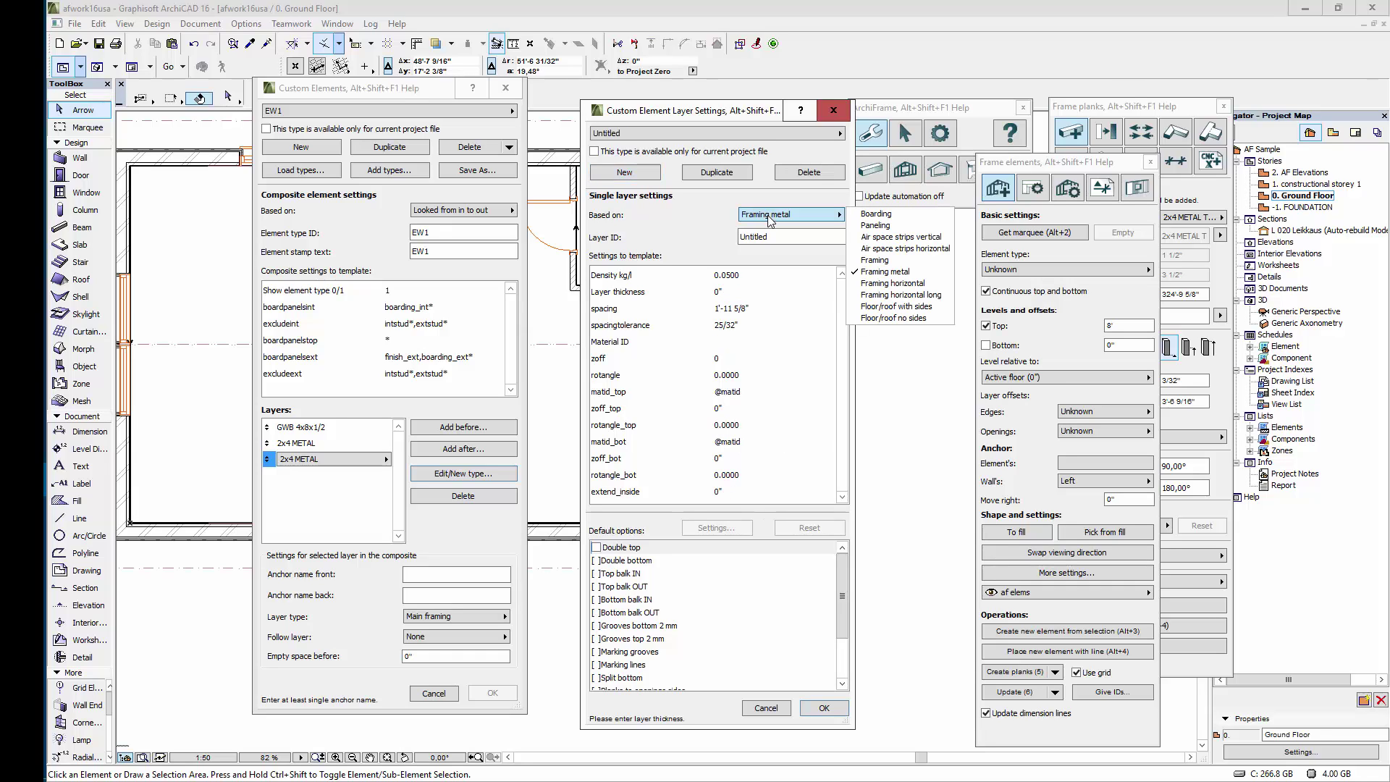
{"action": "left_click", "coordinate": [876, 213]}
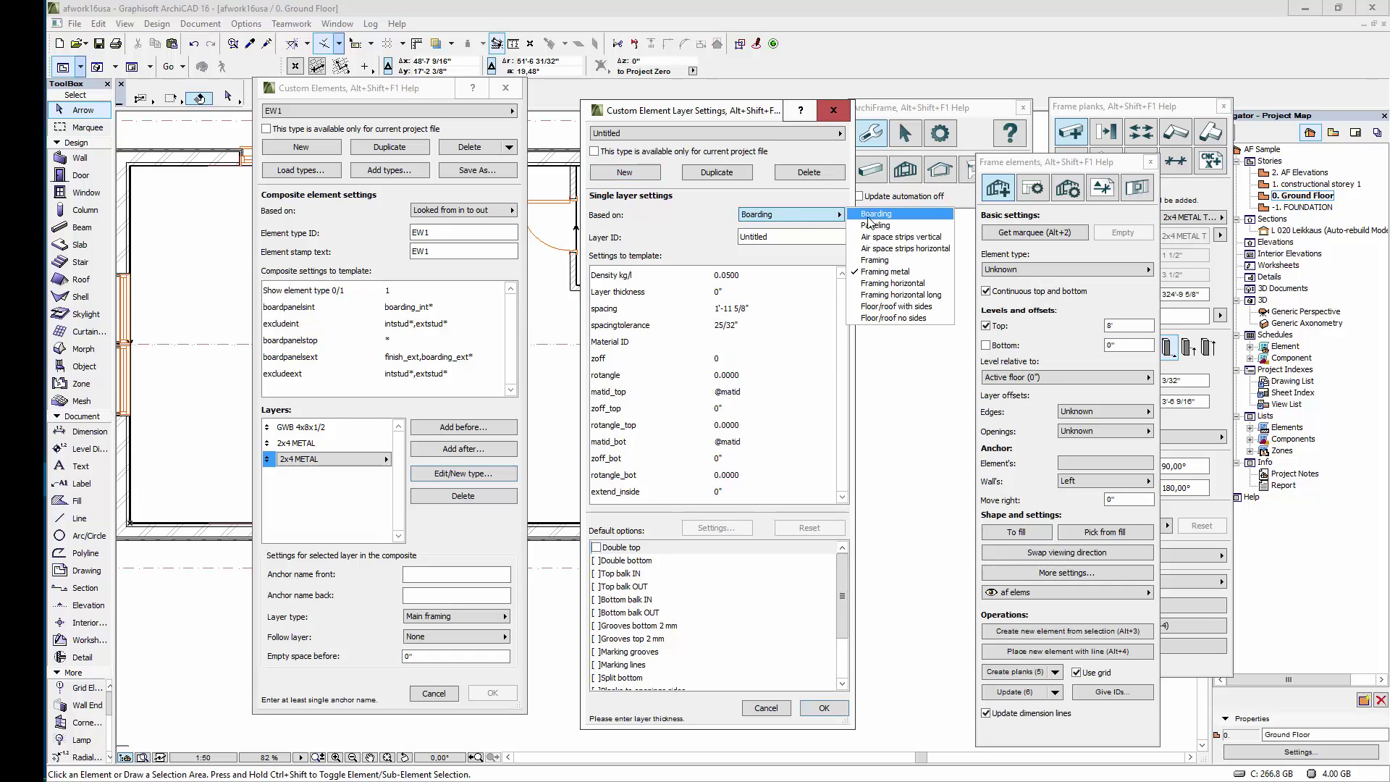
{"action": "double_click", "coordinate": [814, 235]}
{"action": "type", "text": "OS"}
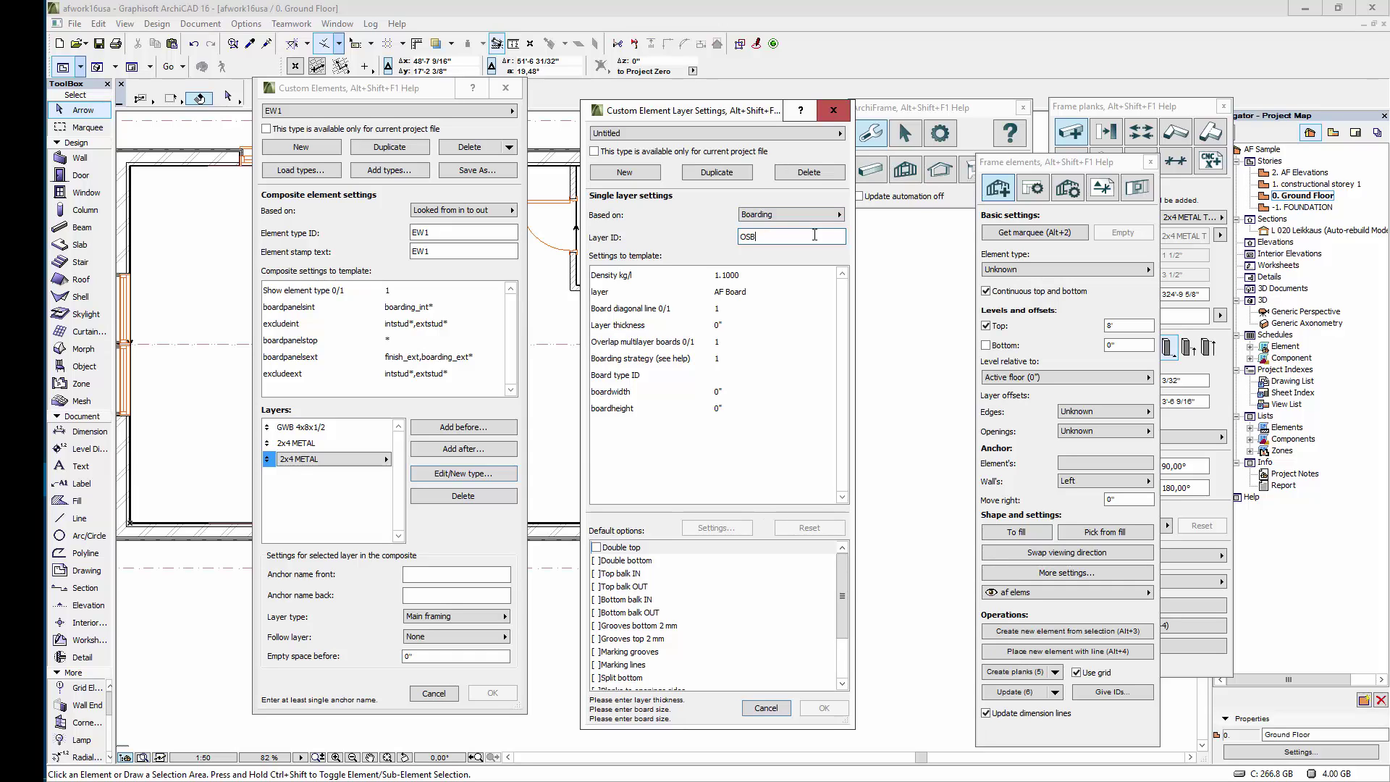
{"action": "type", "text": "B 4x8x1/2"}
{"action": "key", "text": "Return"}
{"action": "key", "text": "ctrl+c"}
Set the OSB layer density to 0.5 and thickness to 1/2"
{"action": "left_click", "coordinate": [627, 278]}
{"action": "type", "text": "0,5"}
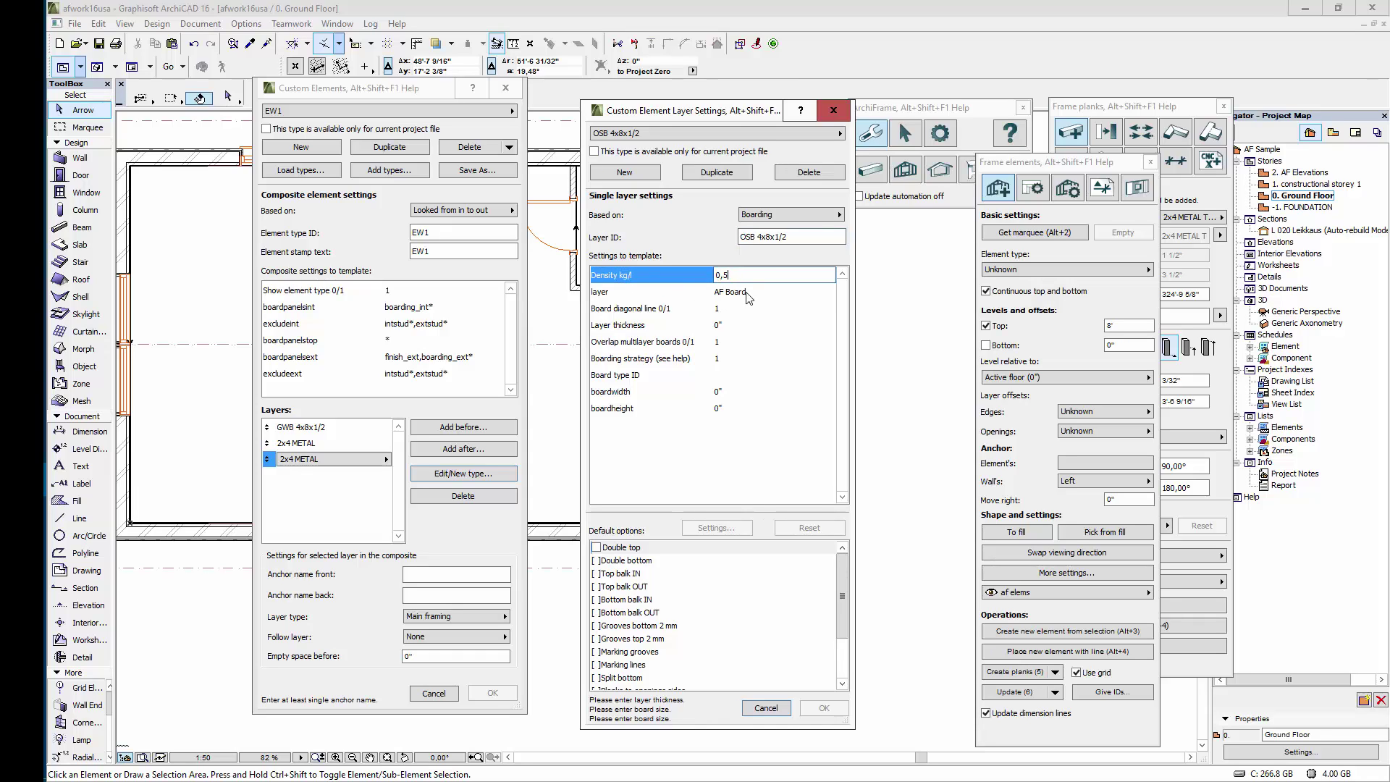
{"action": "left_click", "coordinate": [751, 293]}
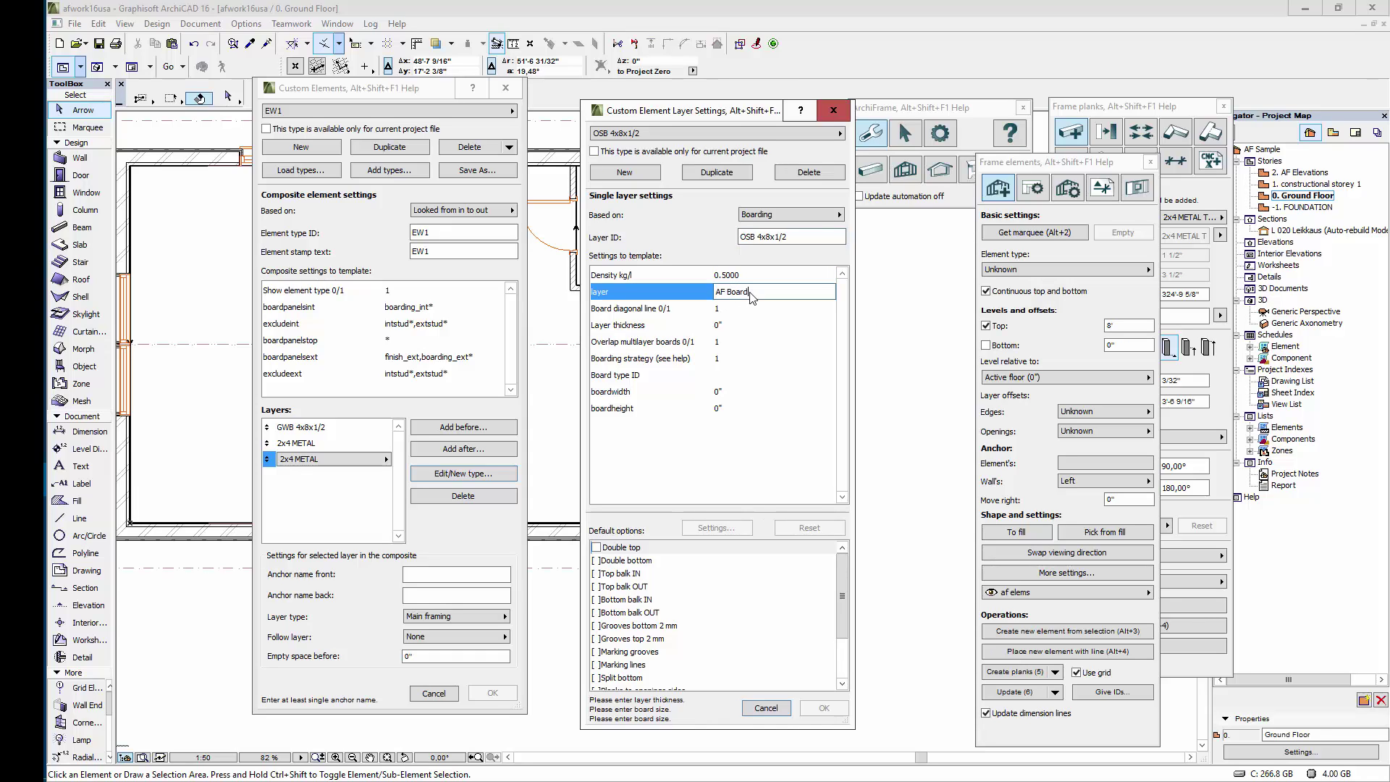
{"action": "left_click", "coordinate": [734, 326]}
{"action": "type", "text": "1/2"}
{"action": "key", "text": "Return"}
Set Board type ID OSB 4x8x1/2 with 4' by 8' boards and confirm the type
{"action": "left_click", "coordinate": [735, 376]}
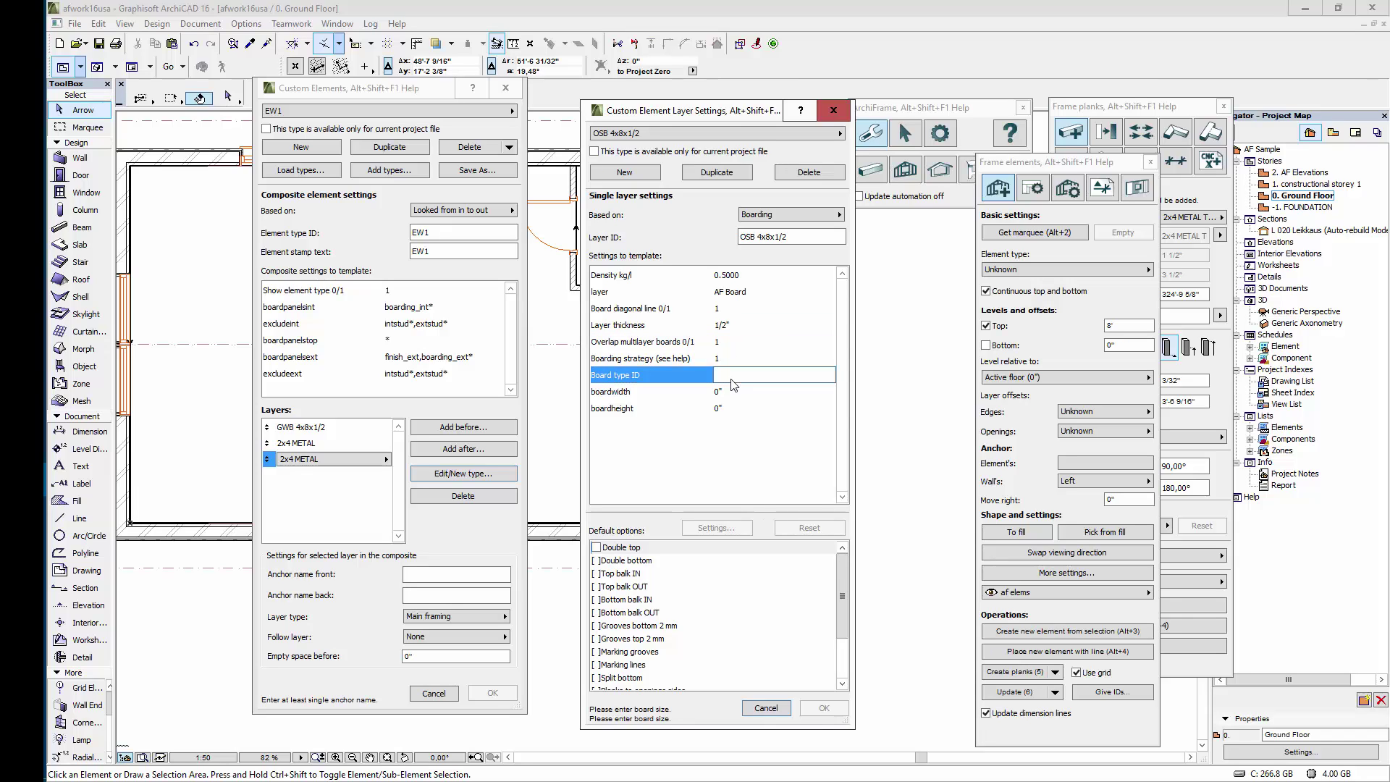
{"action": "key", "text": "ctrl+v"}
{"action": "left_click", "coordinate": [733, 391]}
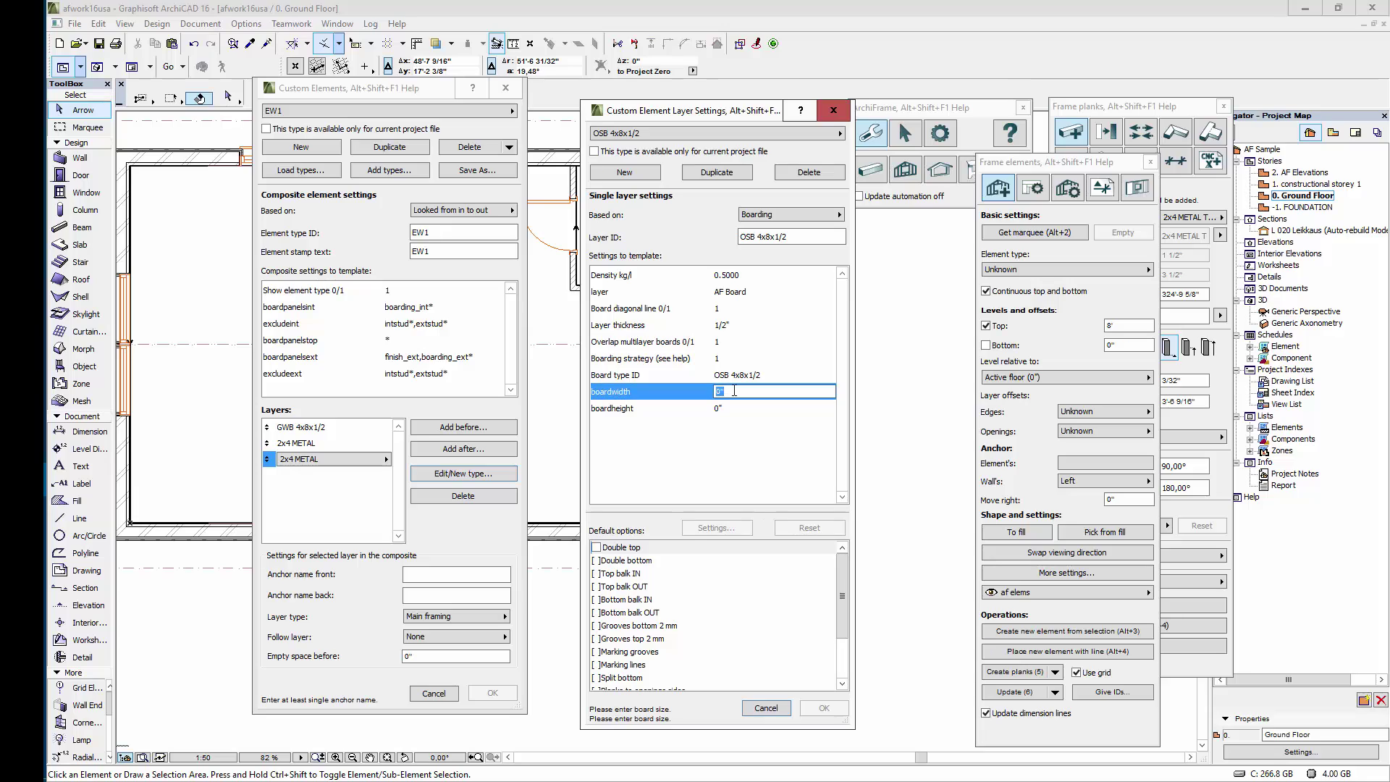
{"action": "type", "text": "4"}
{"action": "left_click", "coordinate": [750, 408]}
{"action": "type", "text": "8"}
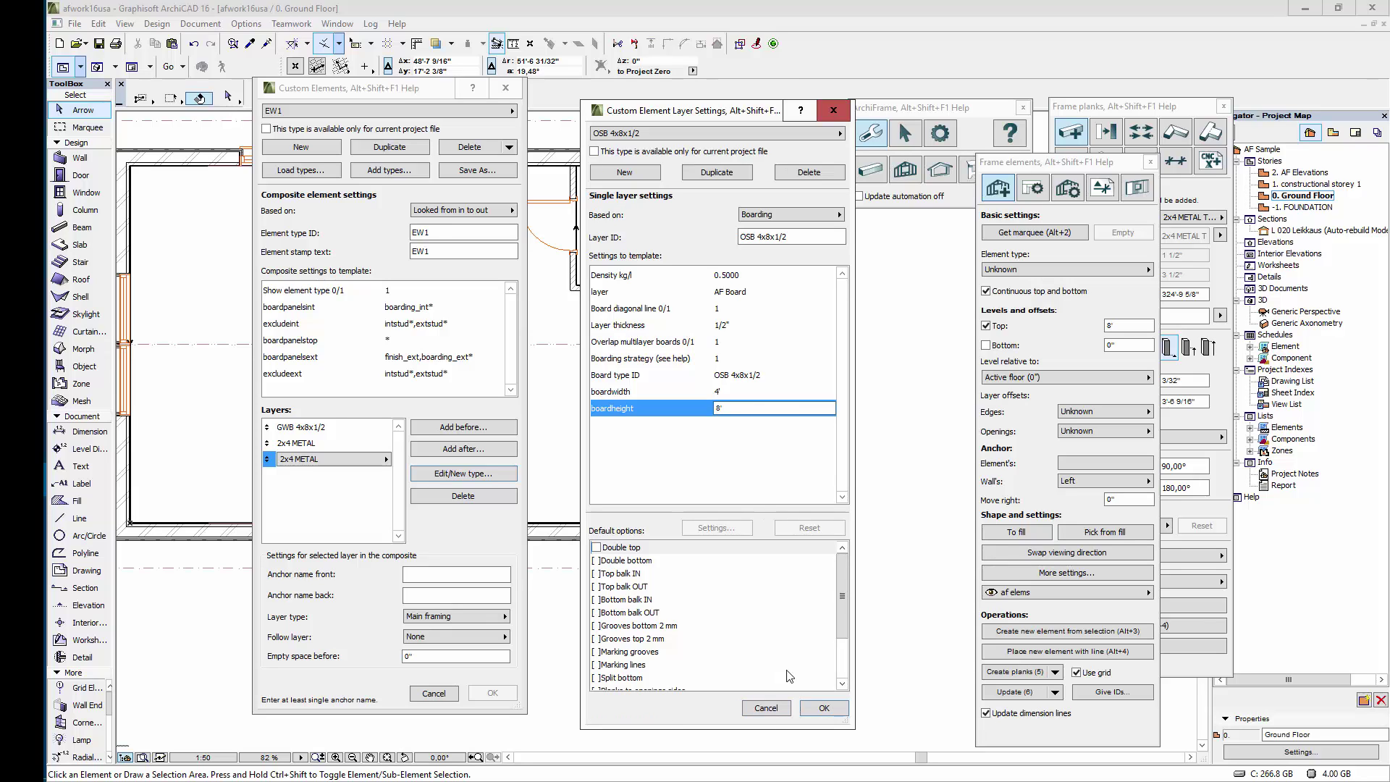
{"action": "left_click", "coordinate": [822, 708]}
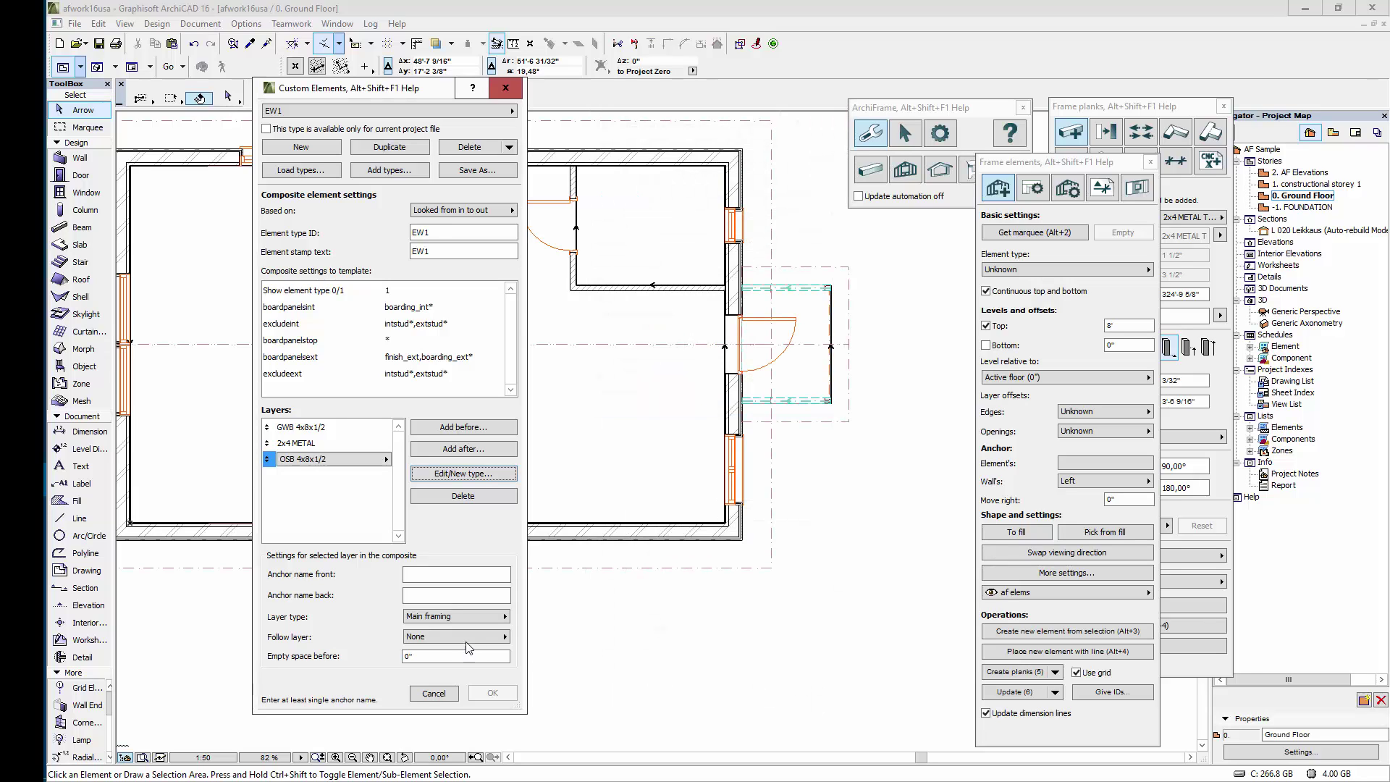
Make the OSB layer Boarding exterior and add a fourth layer
{"action": "left_click", "coordinate": [474, 619]}
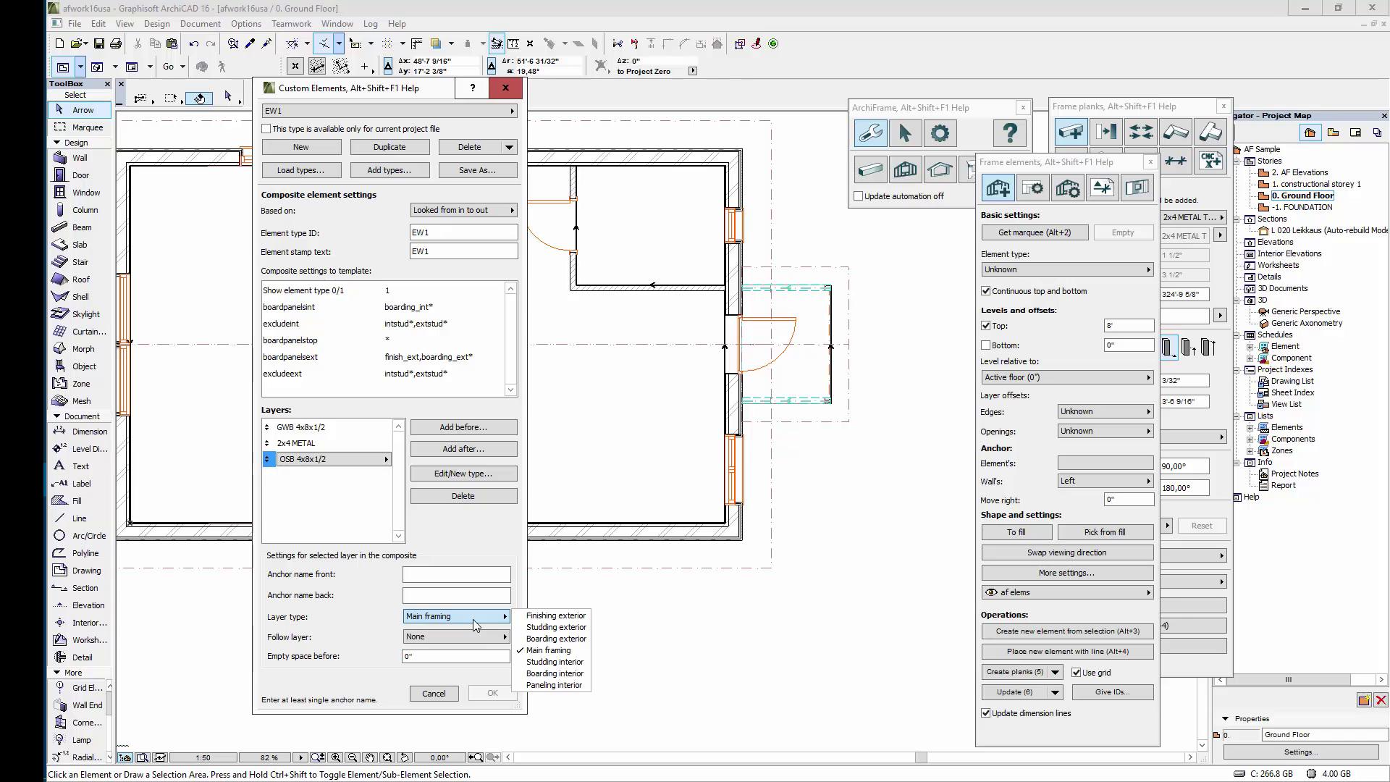
{"action": "left_click", "coordinate": [537, 638]}
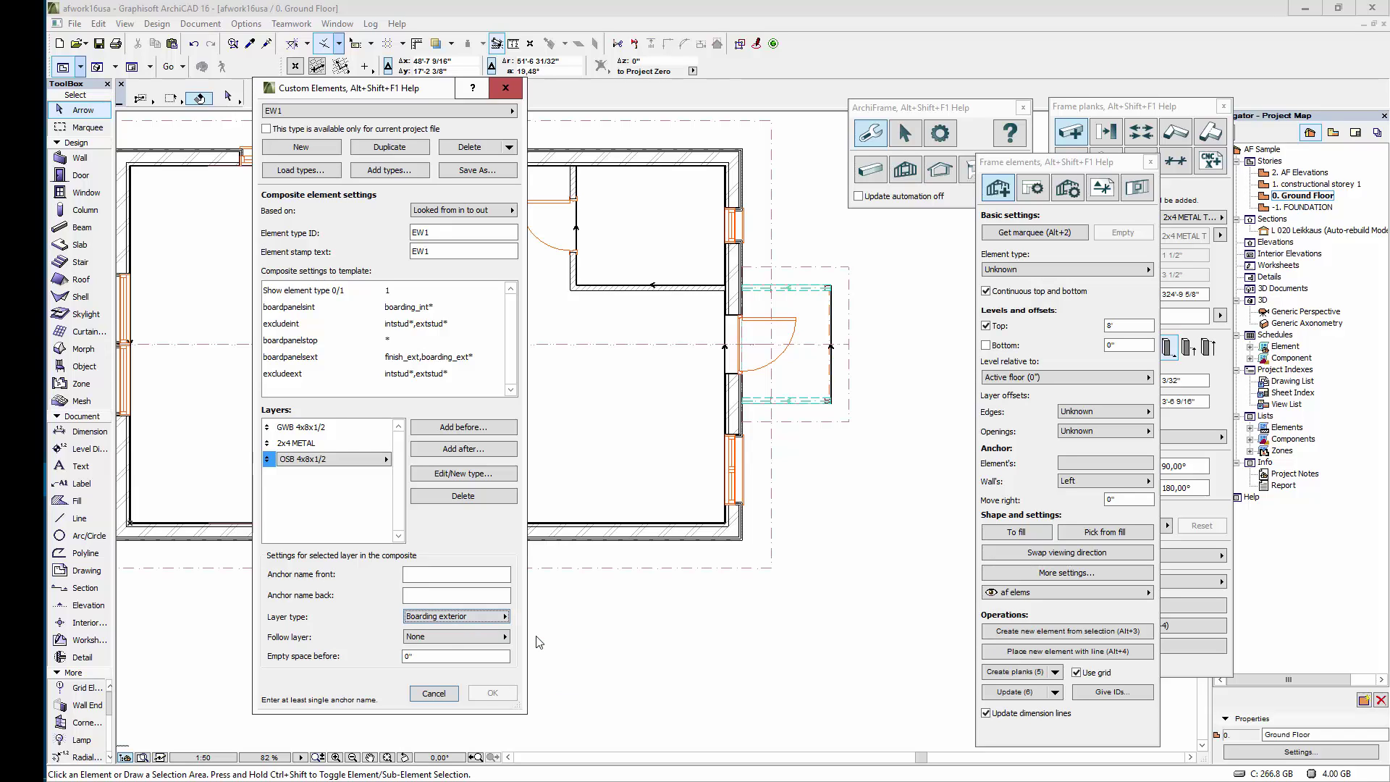
{"action": "left_click", "coordinate": [469, 449]}
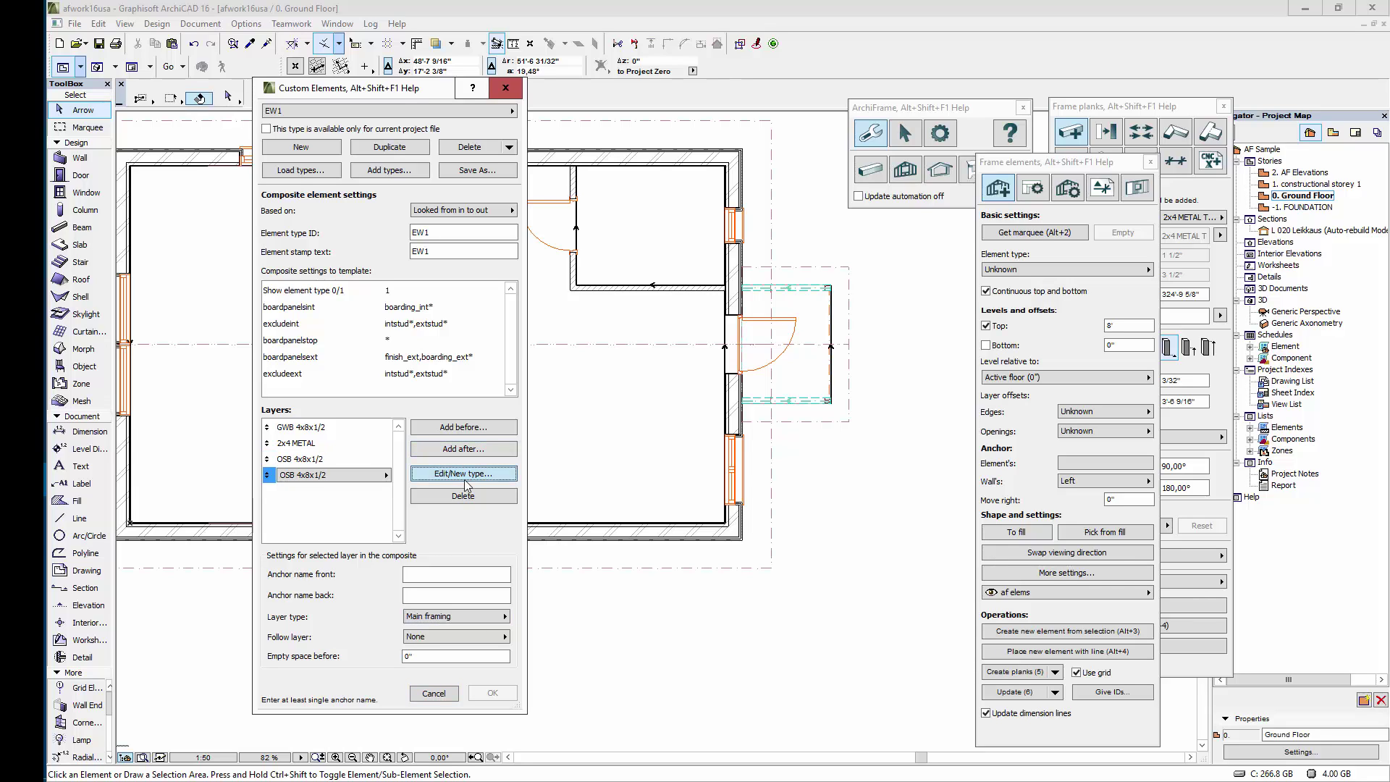
{"action": "left_click", "coordinate": [464, 475]}
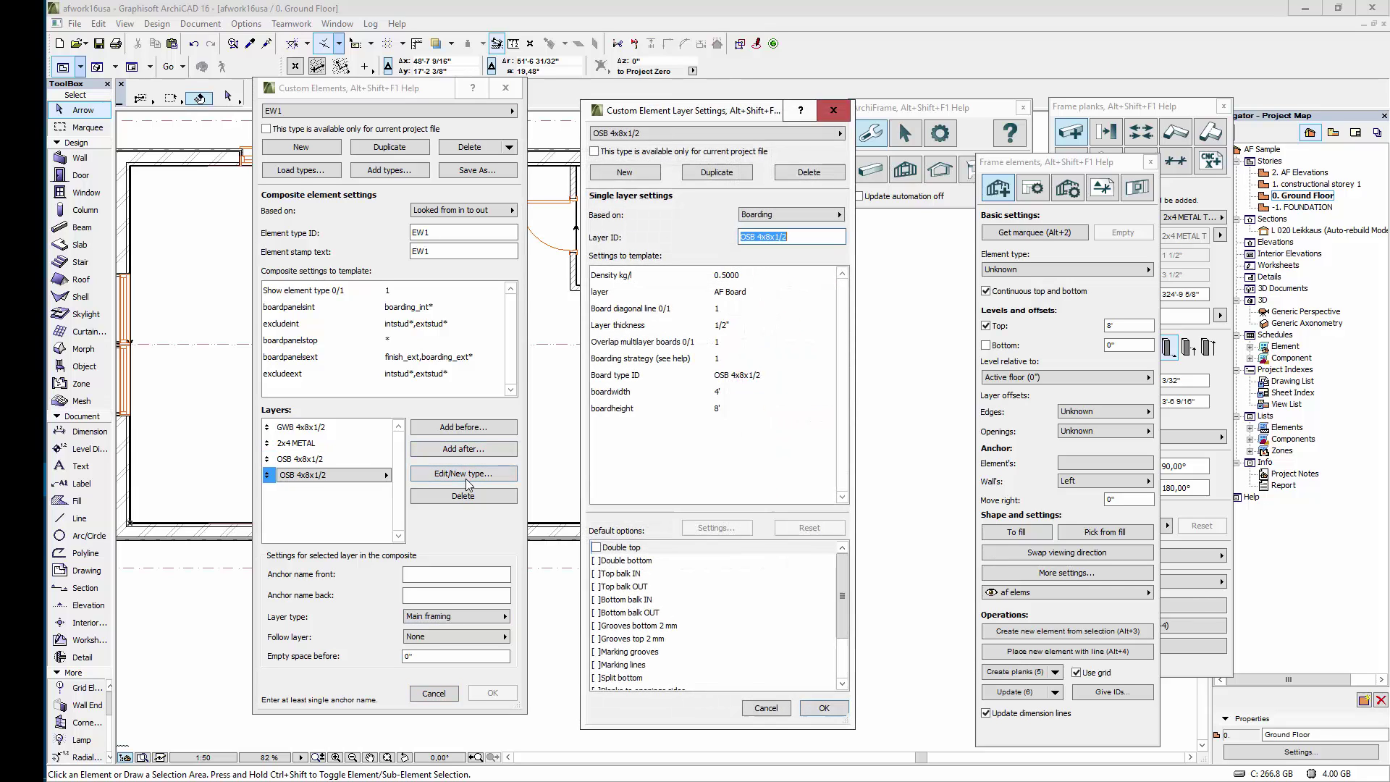
Create a vertical air-space strips layer type named AIR 1x2, 3/4" thick
{"action": "left_click", "coordinate": [624, 174]}
{"action": "left_click", "coordinate": [750, 215]}
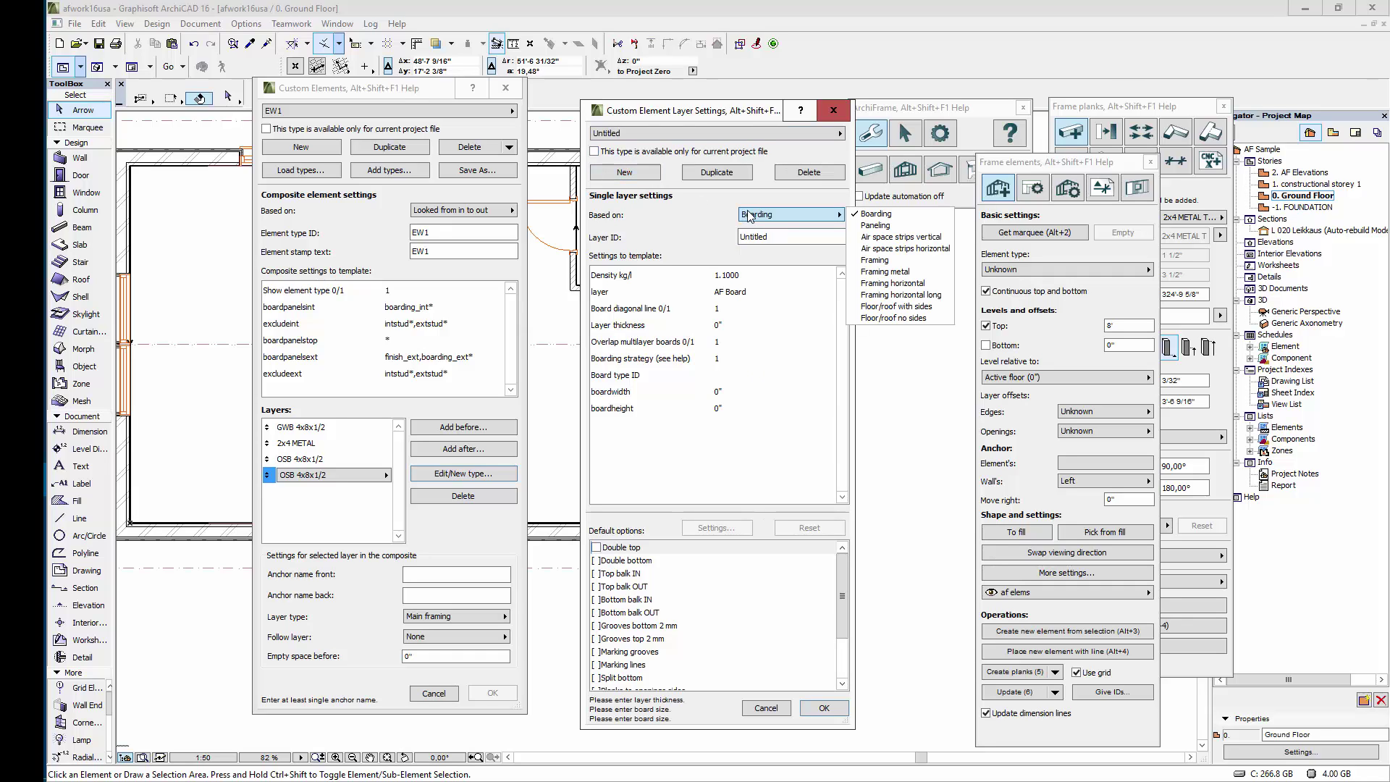
{"action": "left_click", "coordinate": [894, 238]}
{"action": "double_click", "coordinate": [820, 237]}
{"action": "type", "text": "IA"}
{"action": "type", "text": "AIR 1x"}
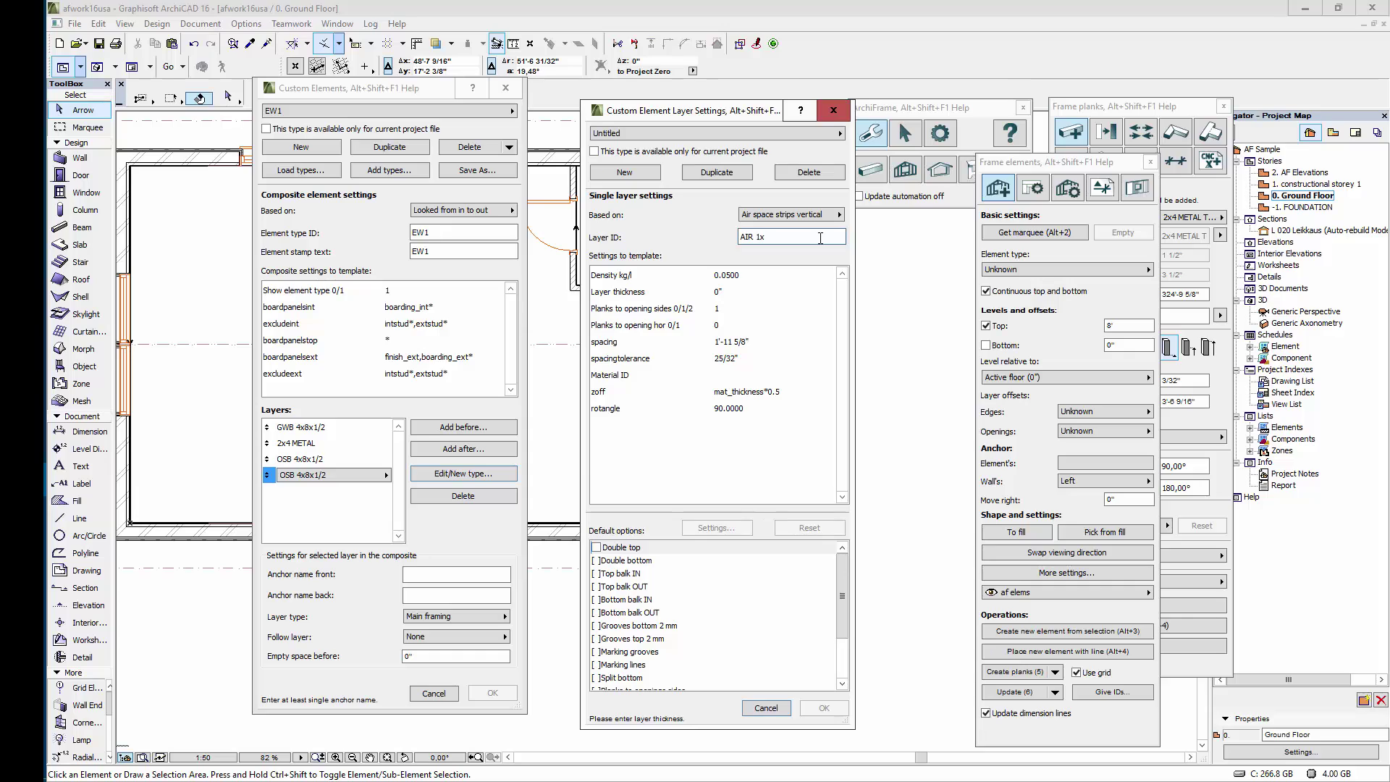
{"action": "type", "text": "2"}
{"action": "left_click", "coordinate": [761, 291]}
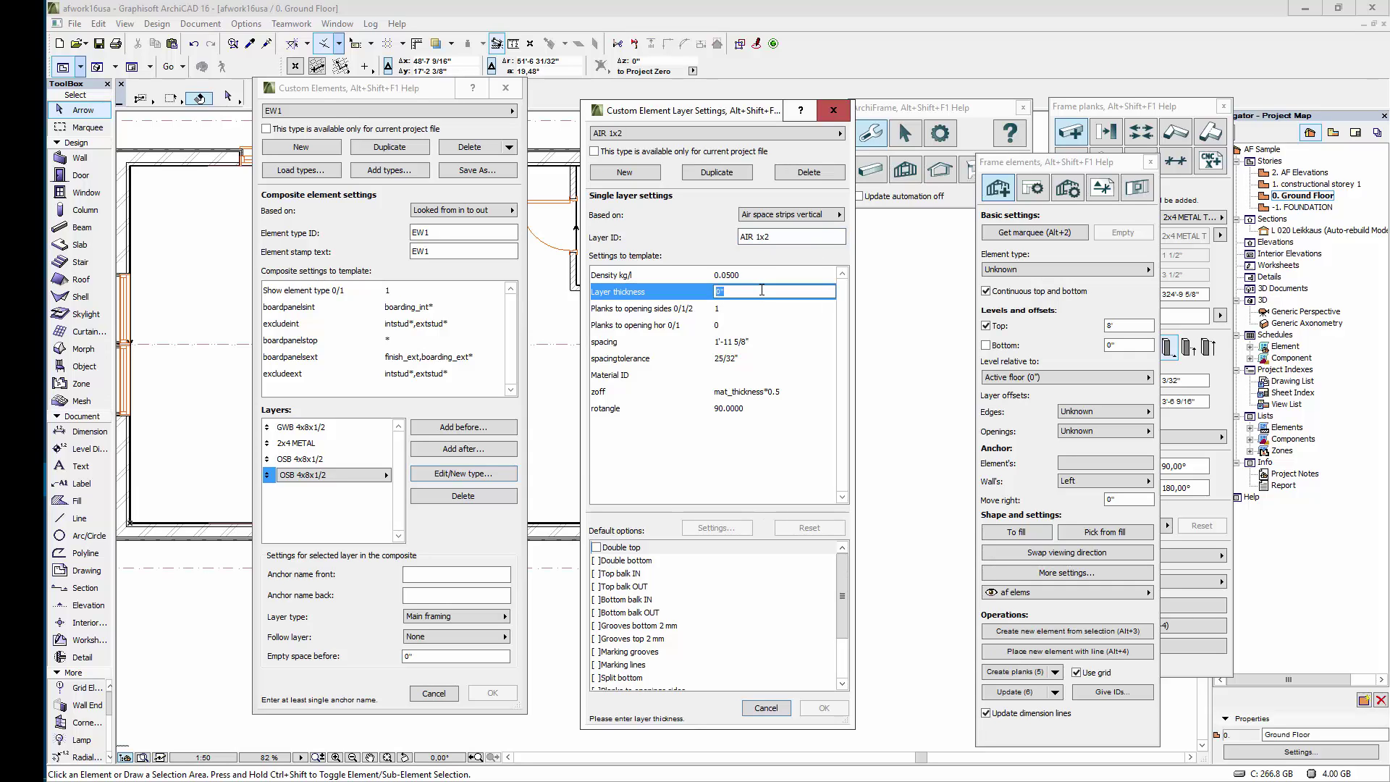
{"action": "type", "text": "3/4"}
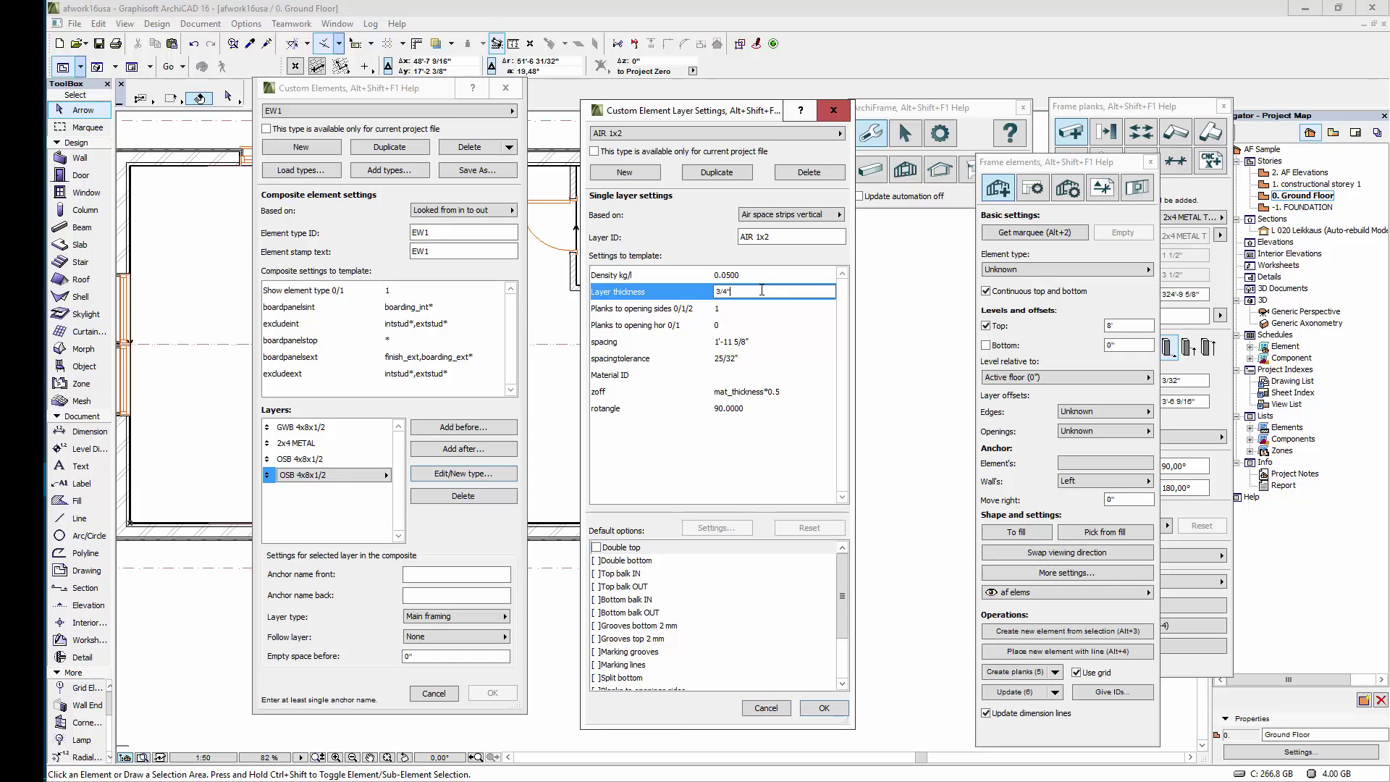
{"action": "left_click", "coordinate": [731, 309]}
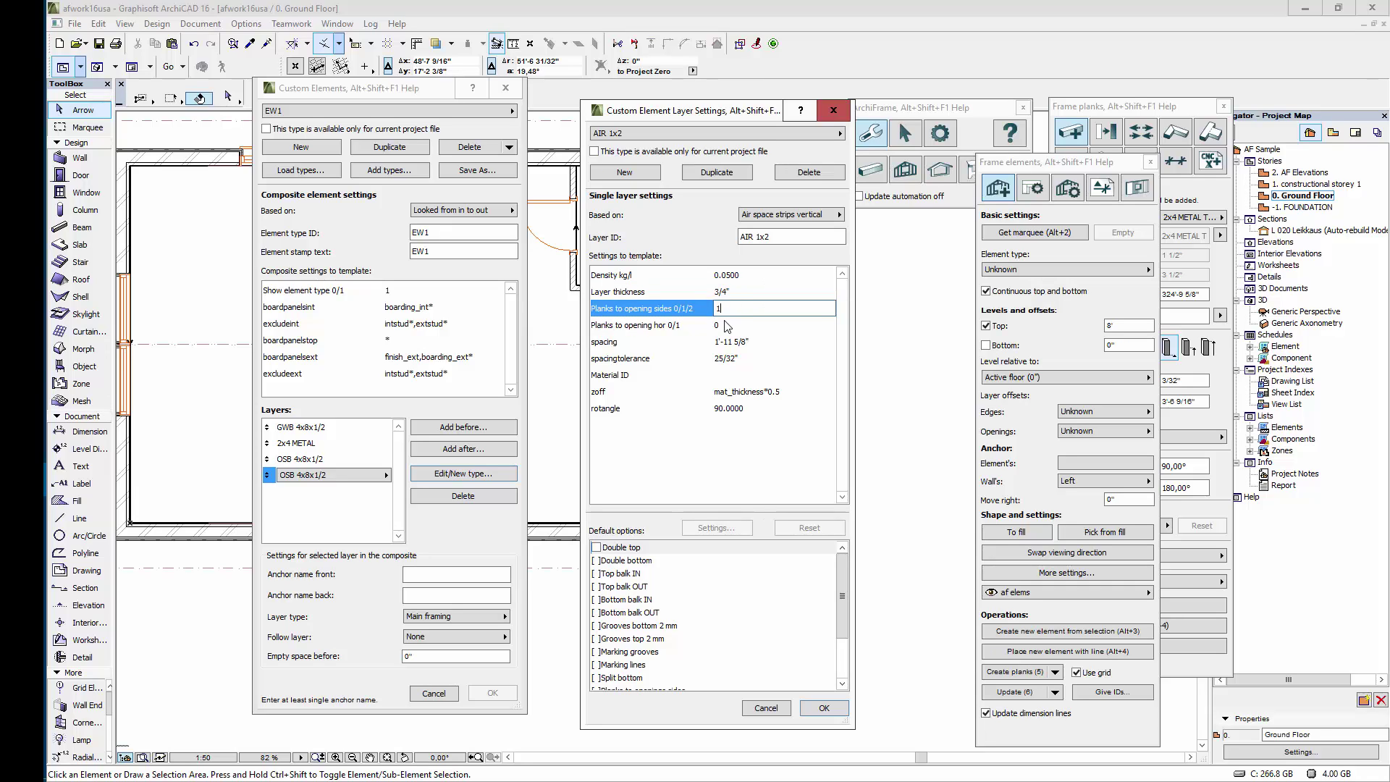
Give AIR 1x2 16" spacing, 1/2" spacing tolerance and material 1x2, then confirm
{"action": "left_click", "coordinate": [757, 341]}
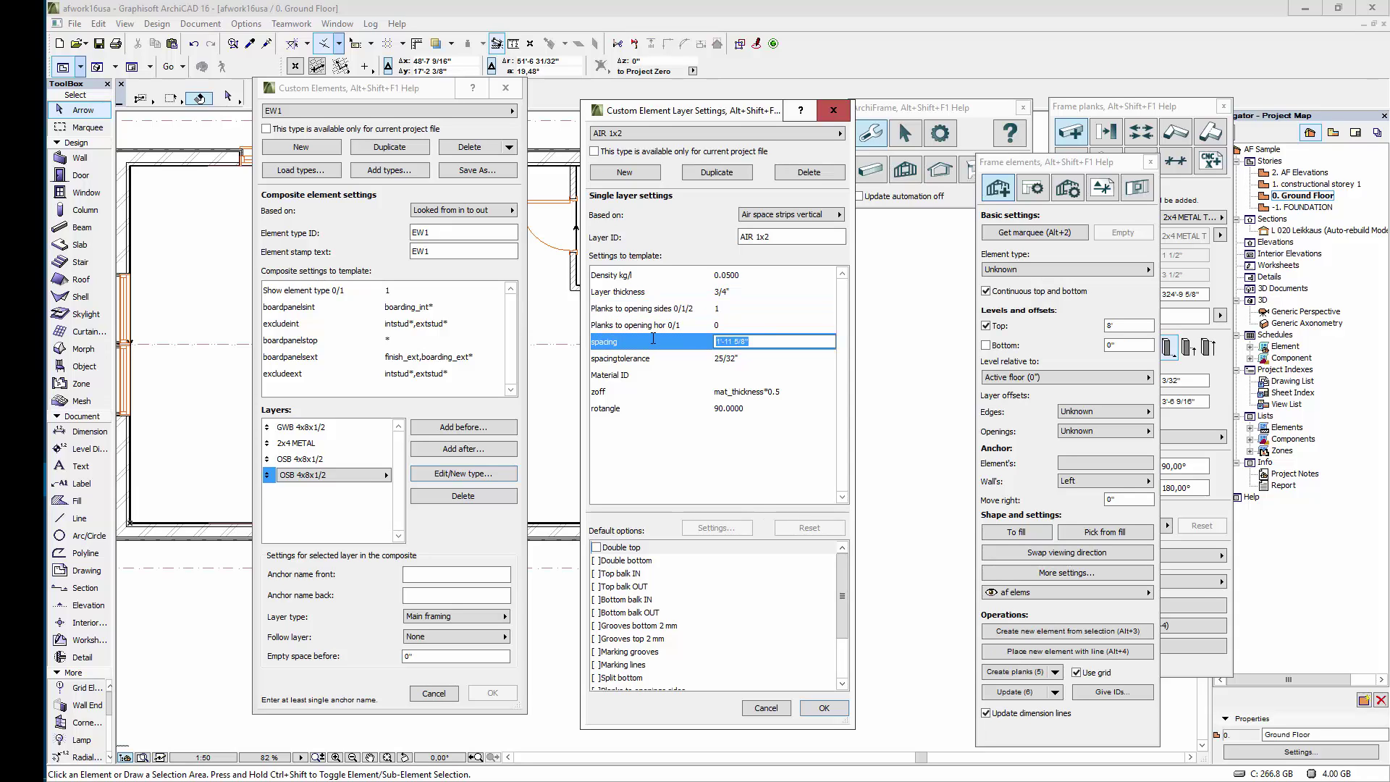
{"action": "type", "text": "16\""}
{"action": "left_click", "coordinate": [749, 359]}
{"action": "type", "text": "1/2\""}
{"action": "left_click", "coordinate": [739, 375]}
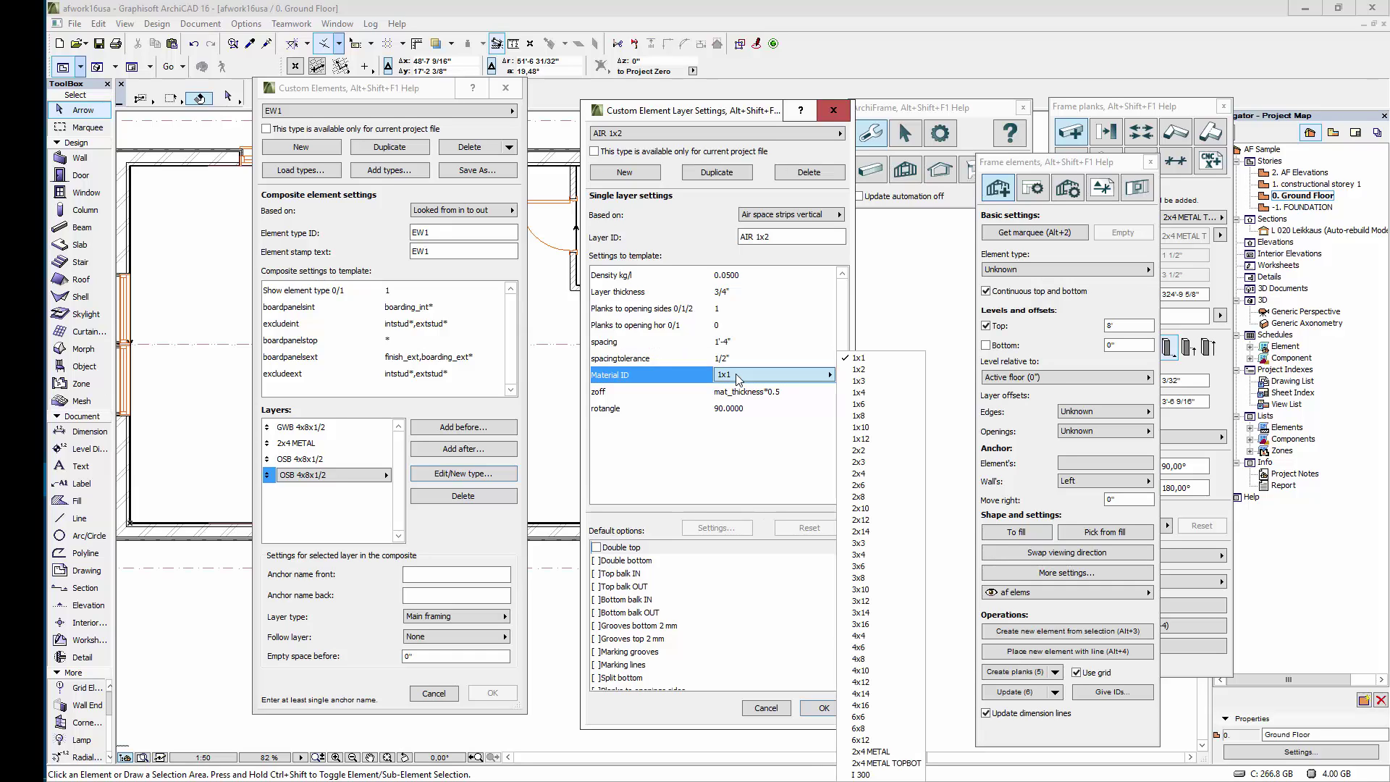
{"action": "left_click", "coordinate": [861, 370]}
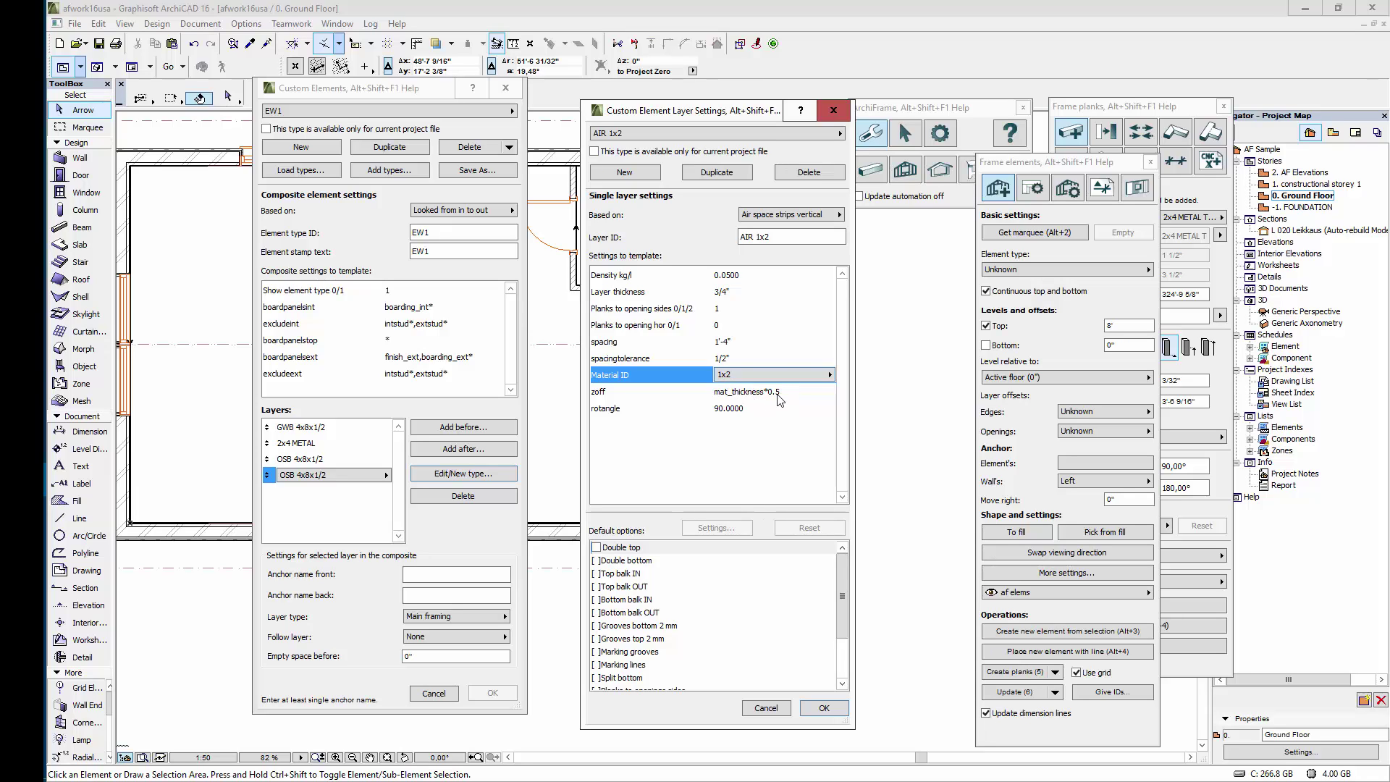
{"action": "left_click", "coordinate": [825, 709]}
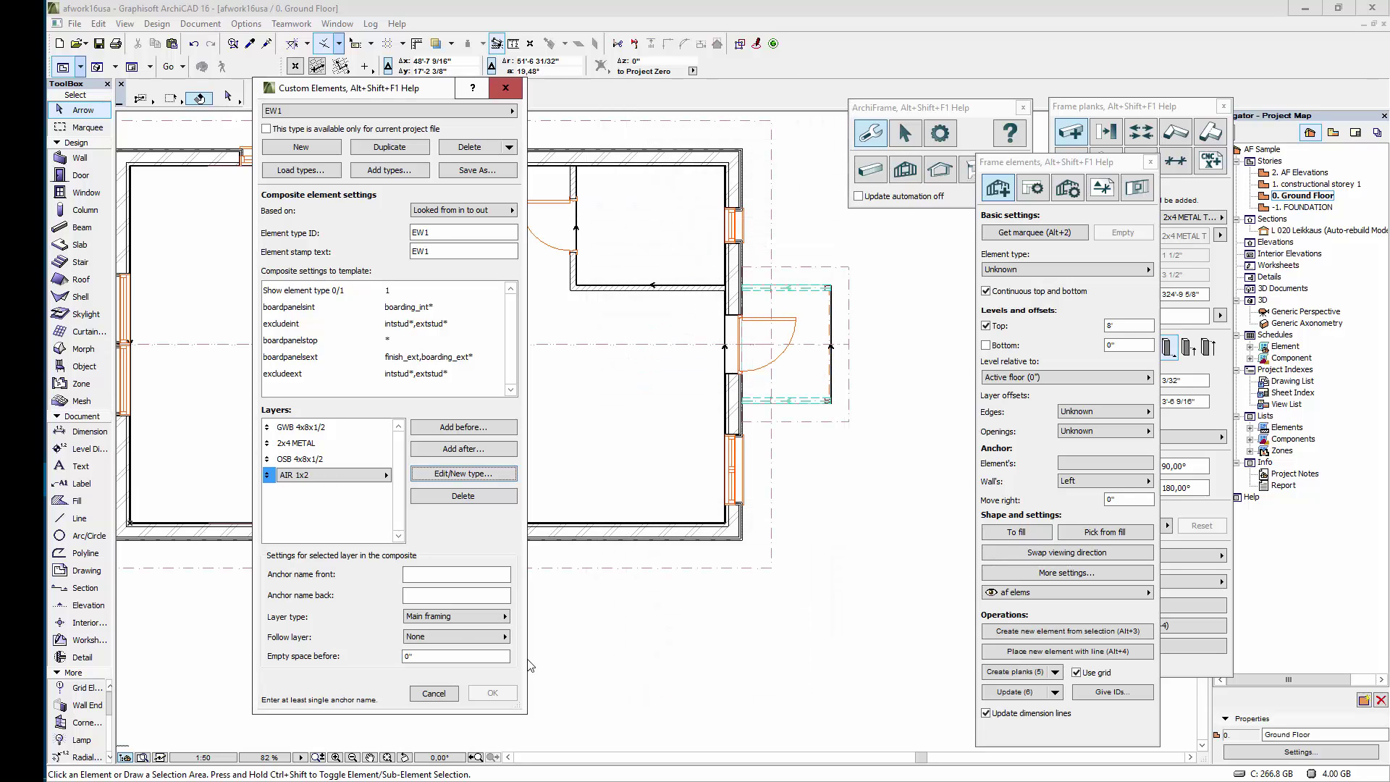
Set the AIR 1x2 layer to Studding exterior and add a fifth layer
{"action": "left_click", "coordinate": [459, 616]}
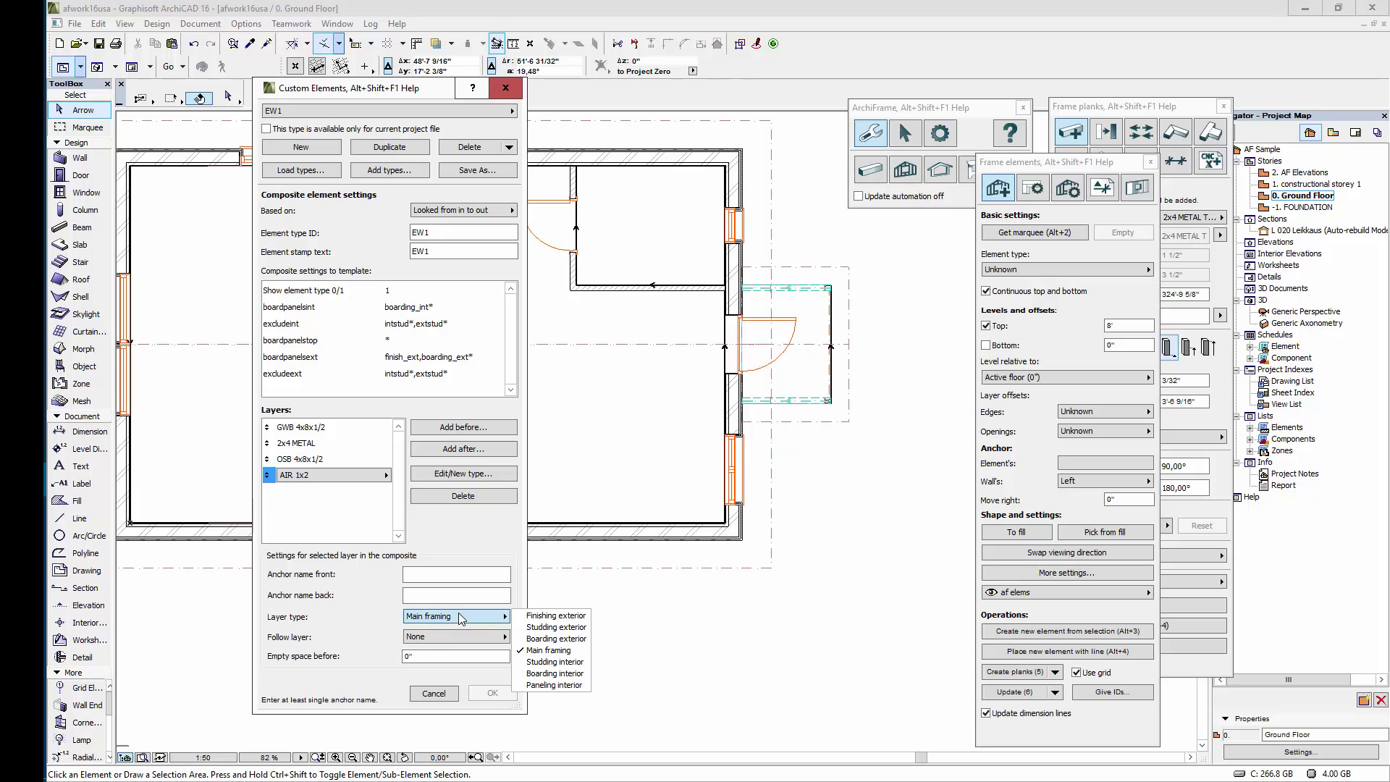
{"action": "left_click", "coordinate": [576, 627]}
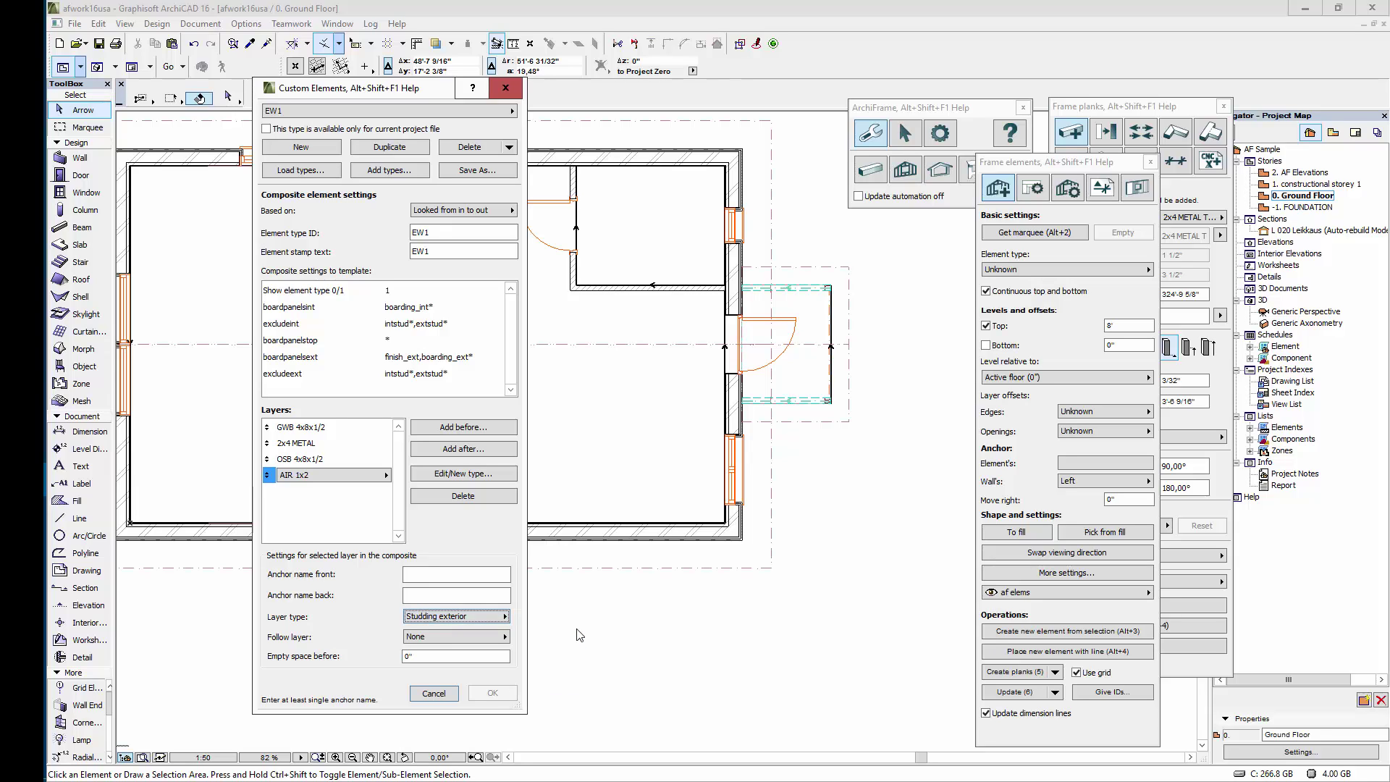
{"action": "left_click", "coordinate": [484, 453]}
Create a new layer type based on Paneling with Layer ID PANEL1
{"action": "left_click", "coordinate": [478, 475]}
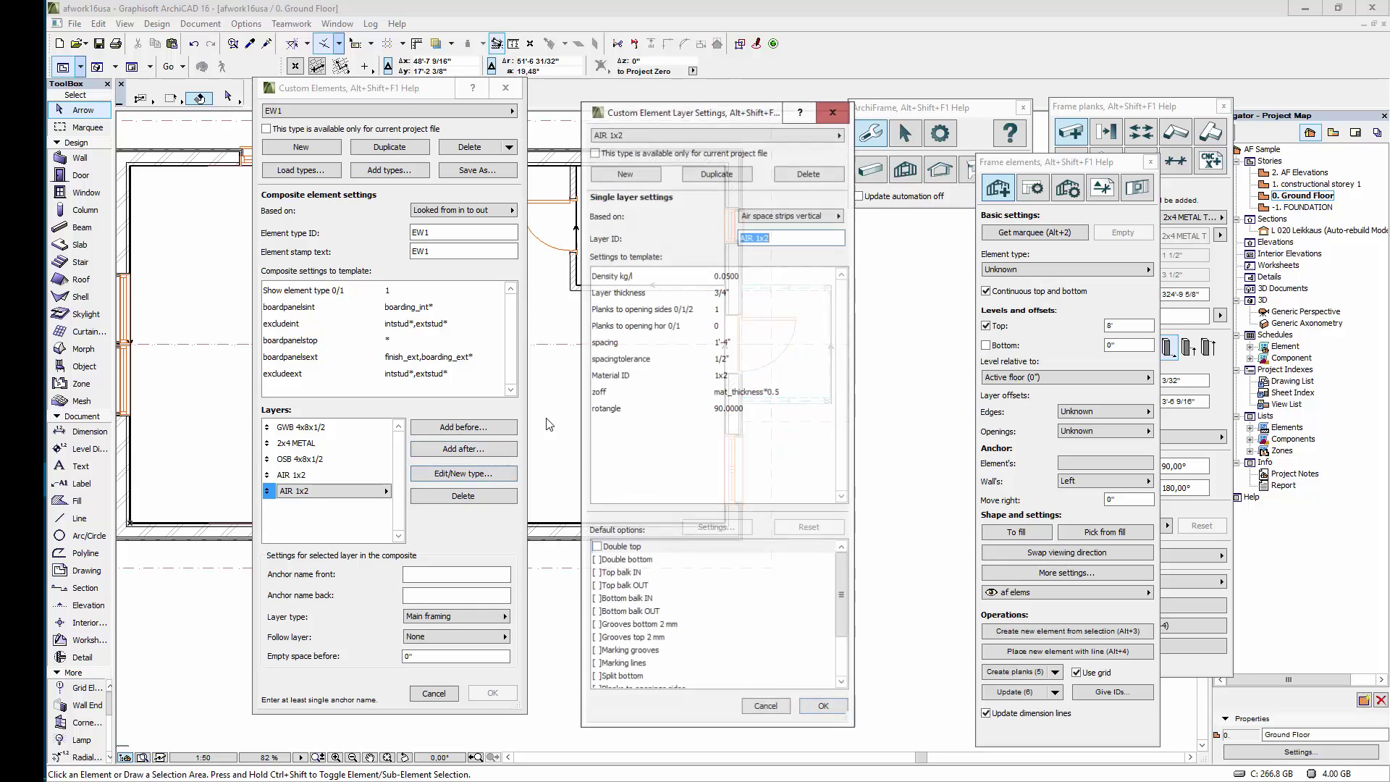
{"action": "left_click", "coordinate": [627, 176]}
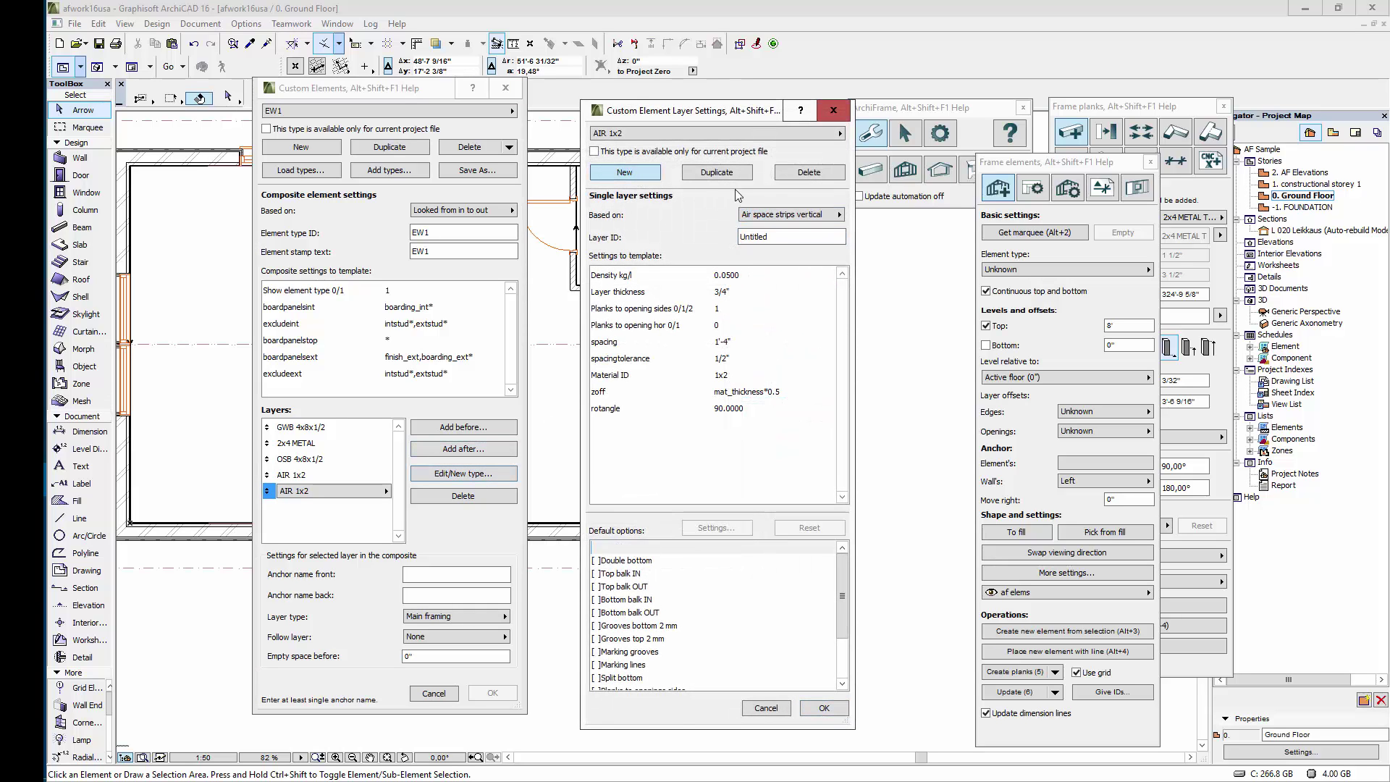
{"action": "left_click", "coordinate": [766, 216]}
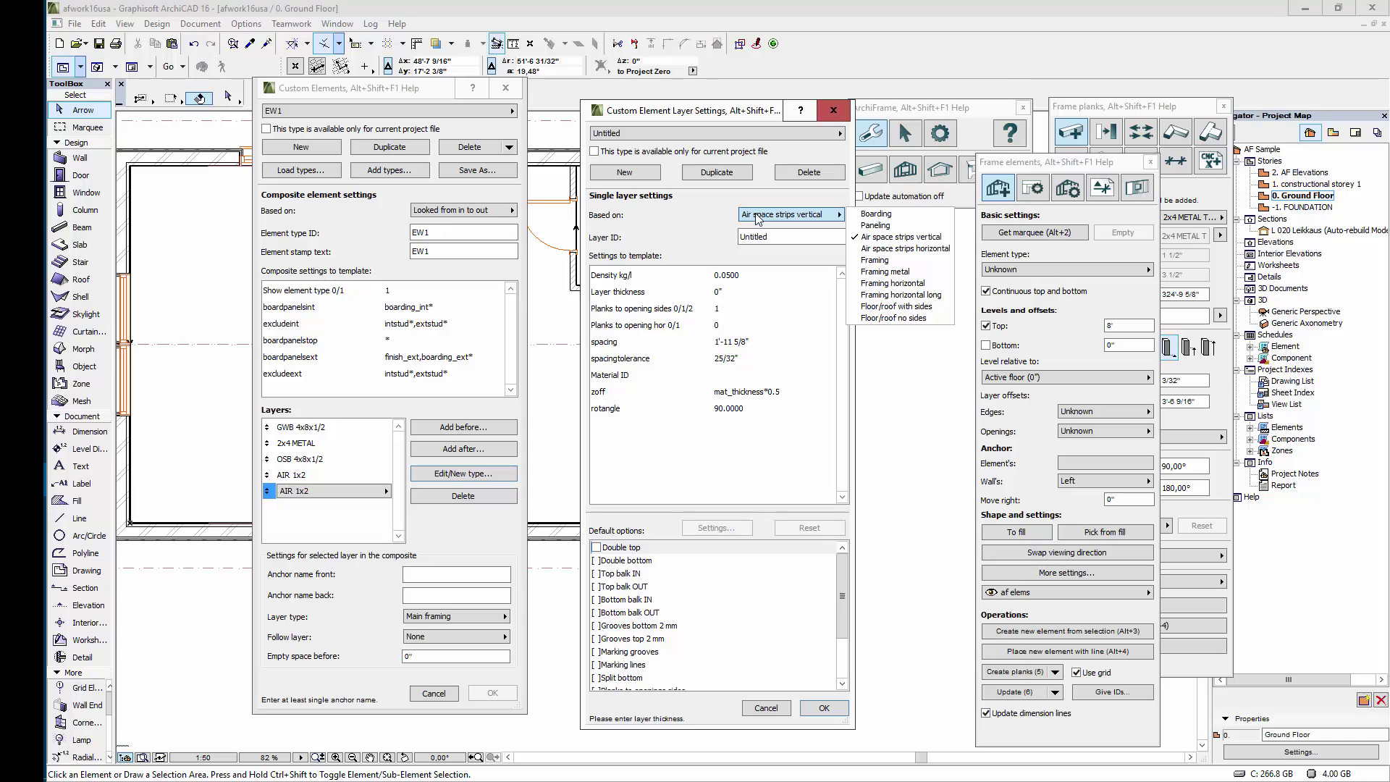
{"action": "left_click", "coordinate": [875, 225]}
{"action": "double_click", "coordinate": [801, 236]}
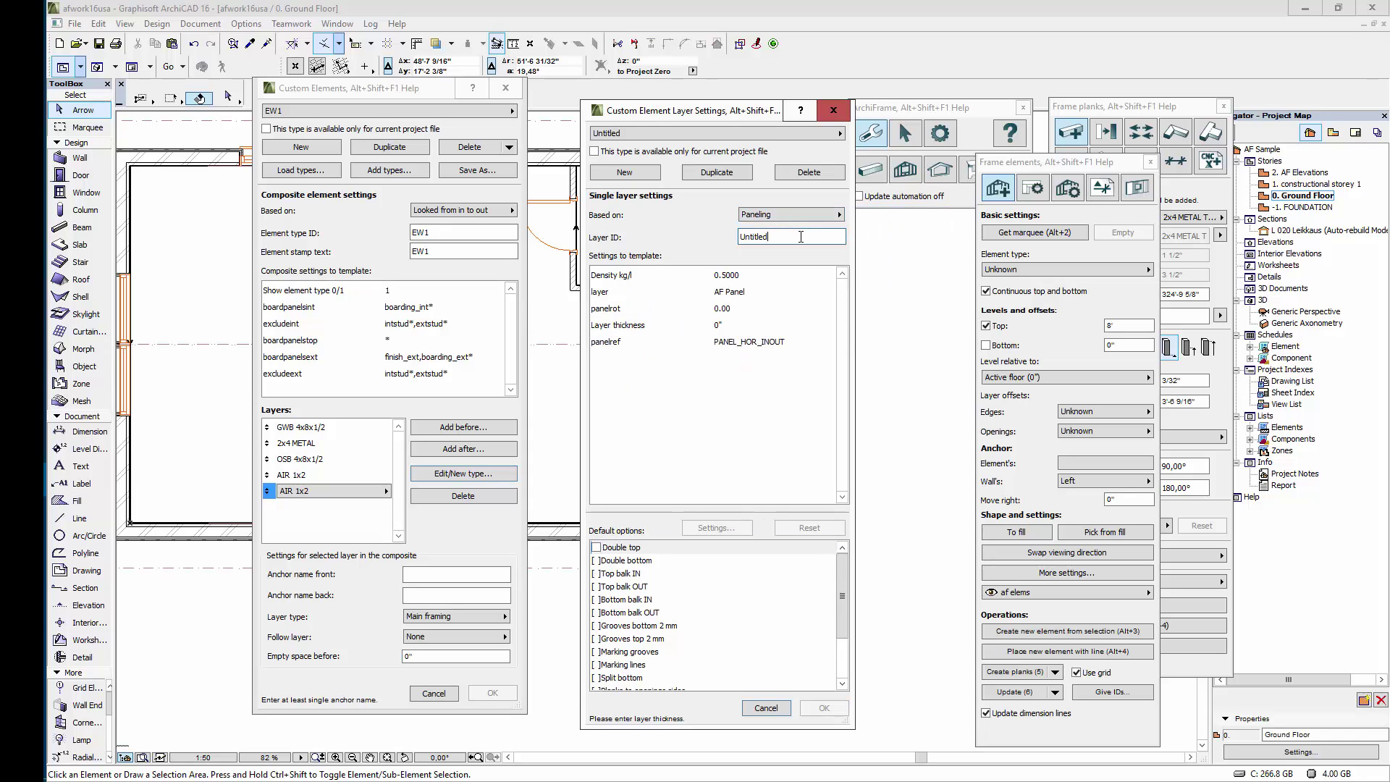
{"action": "type", "text": "PANEL1"}
Give PANEL1 a 0.905511811 (29/32") thickness, confirm it, and set it as Finishing exterior
{"action": "left_click", "coordinate": [746, 292]}
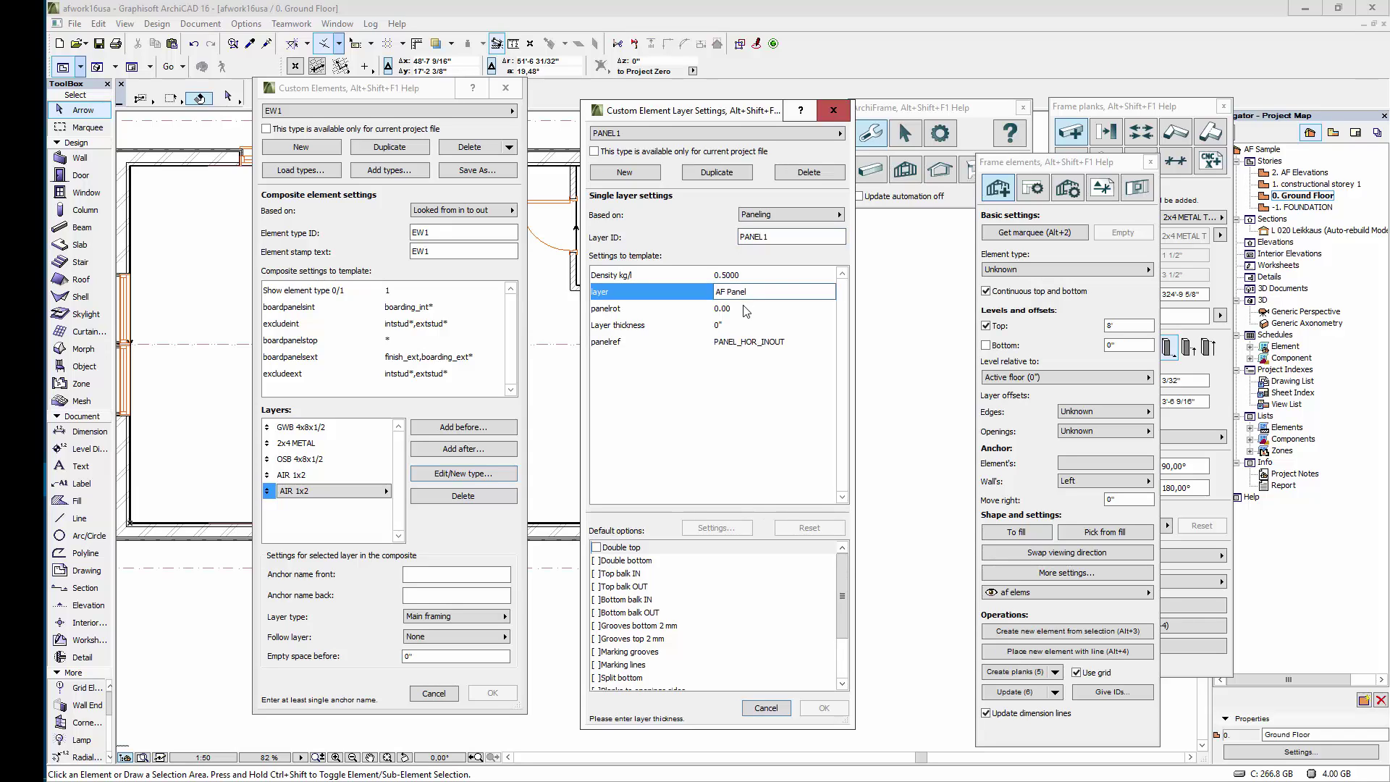
{"action": "left_click", "coordinate": [743, 307]}
{"action": "left_click", "coordinate": [737, 324]}
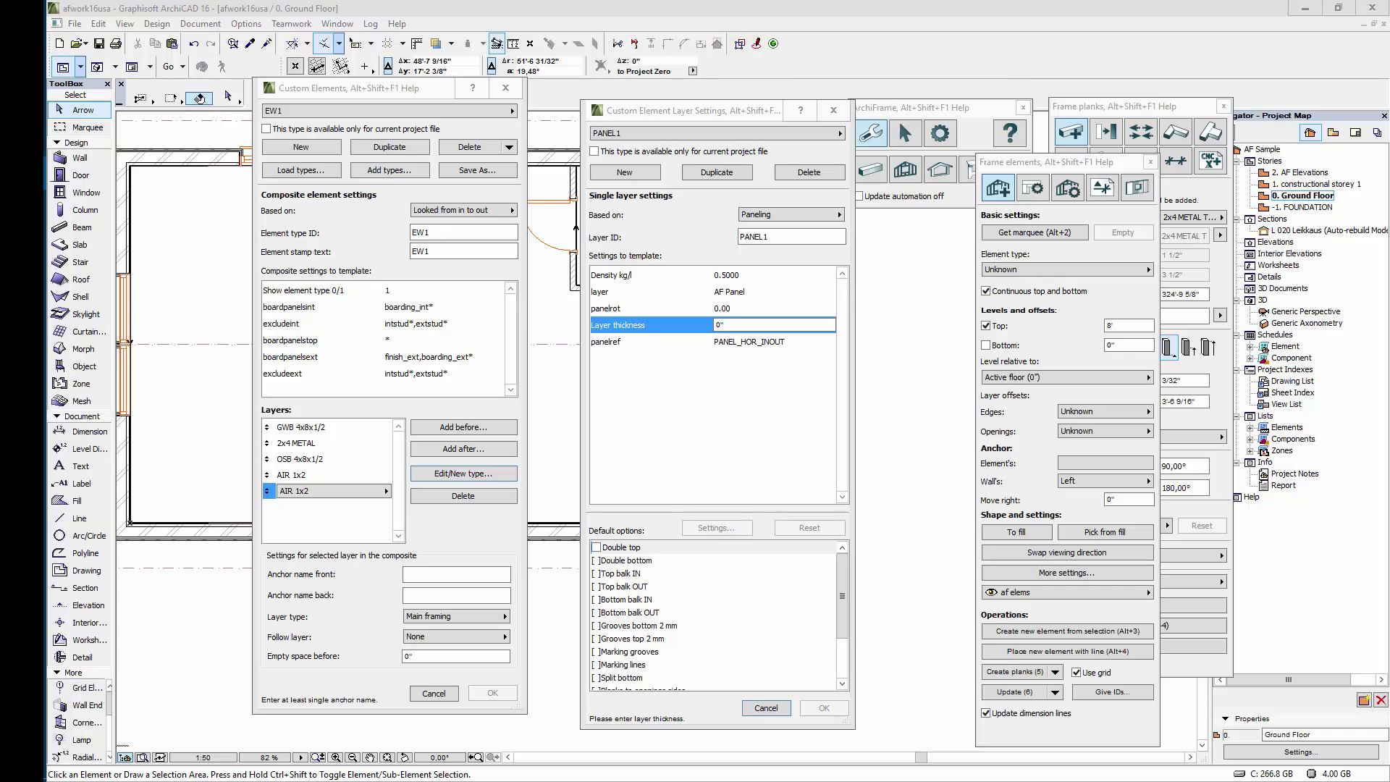
{"action": "left_click", "coordinate": [744, 327]}
{"action": "type", "text": "0.905511811"}
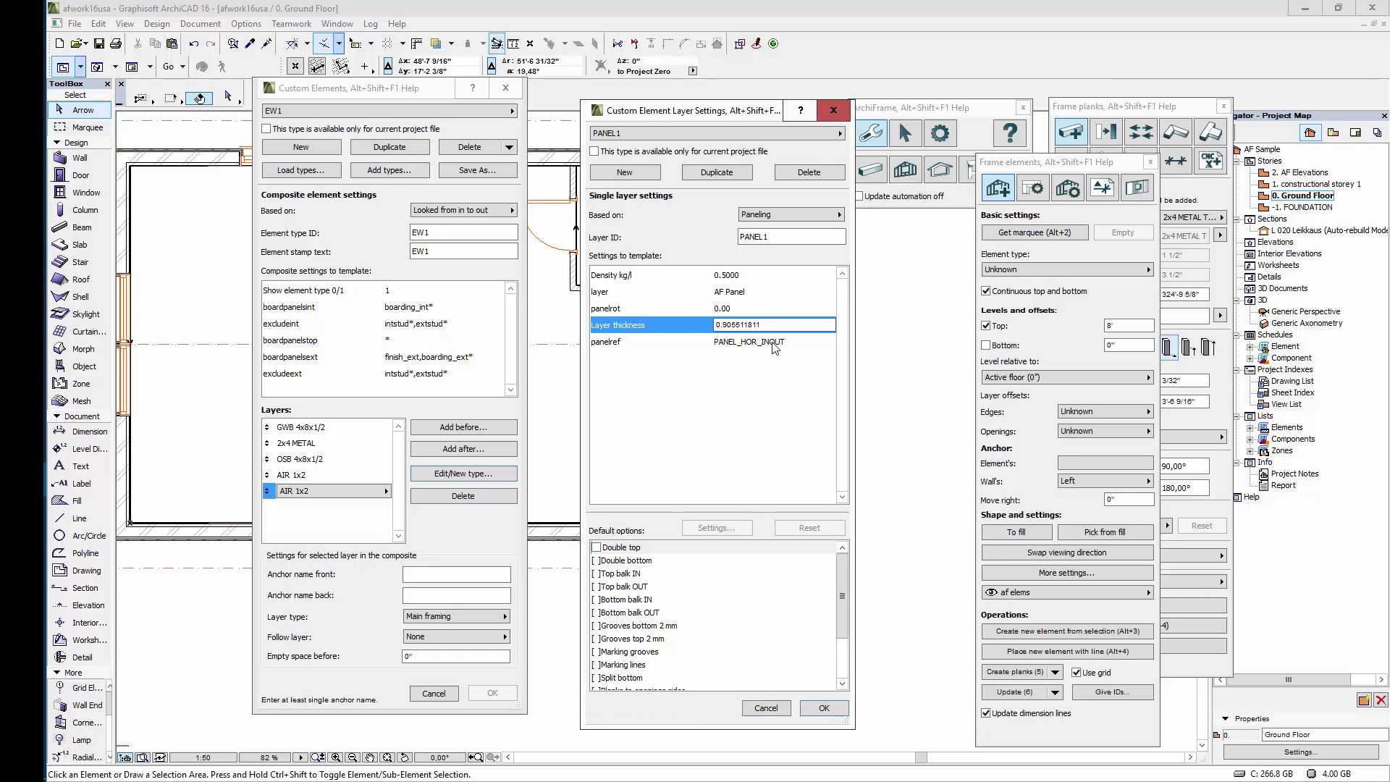
{"action": "left_click", "coordinate": [782, 344]}
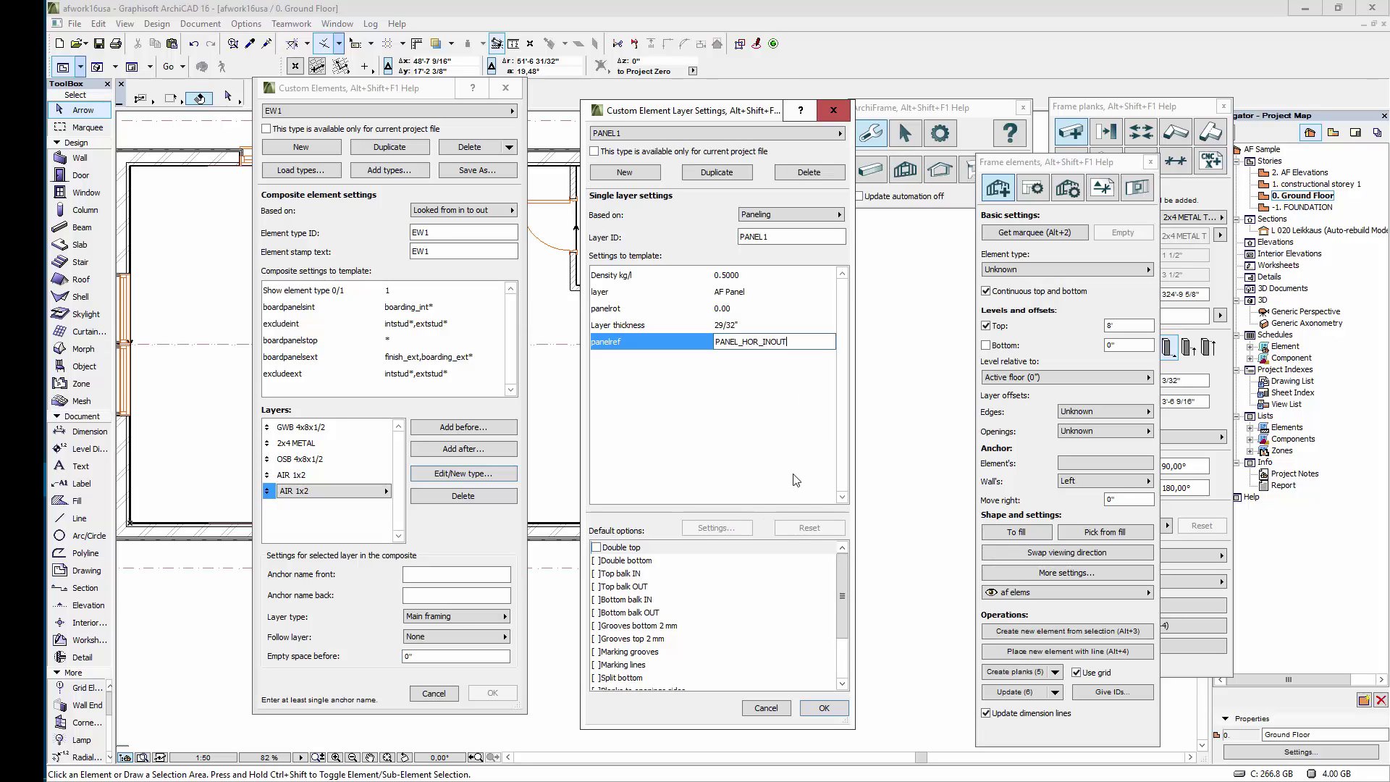
{"action": "left_click", "coordinate": [826, 709]}
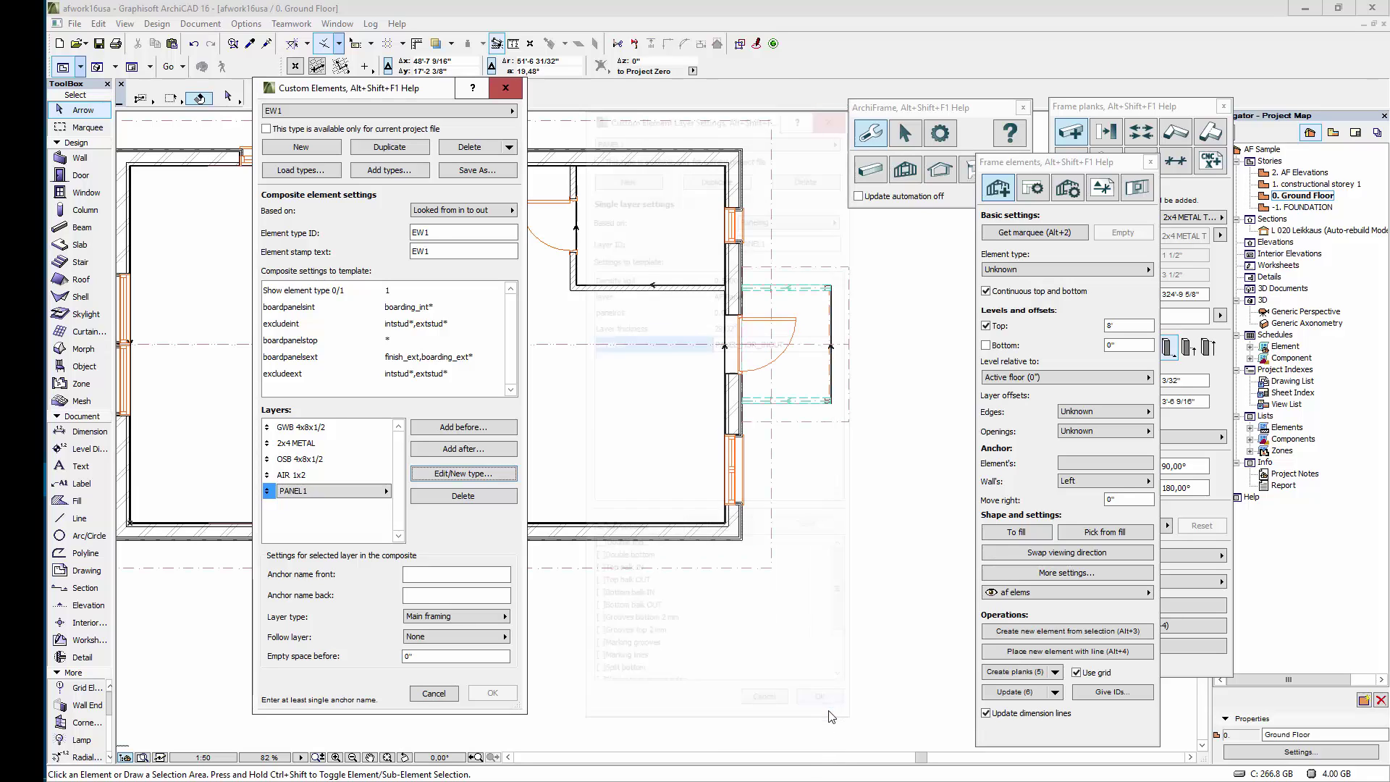
{"action": "left_click", "coordinate": [491, 616]}
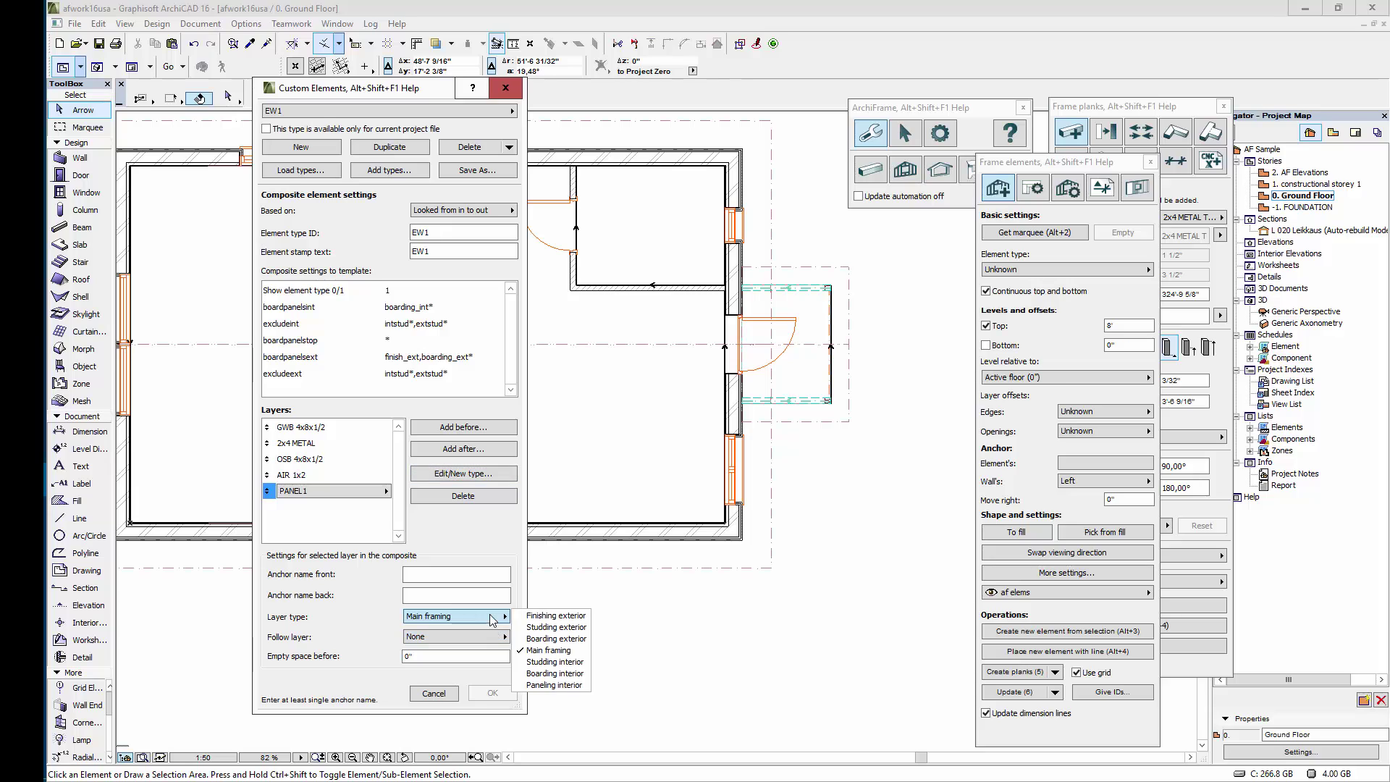
{"action": "left_click", "coordinate": [534, 616]}
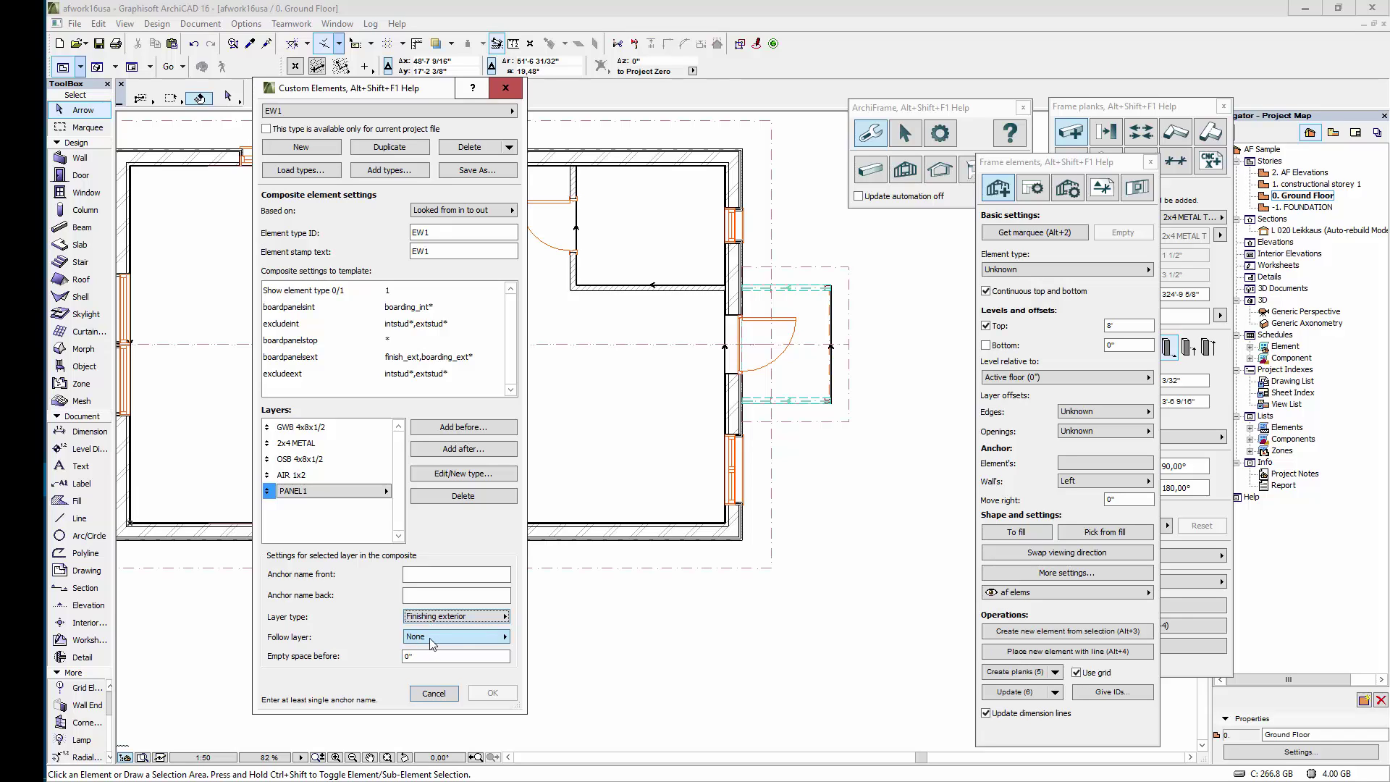
Give the GWB 4x8x1/2 layer front anchor 'Gwb int' and make it follow the 2x4 METAL core
{"action": "left_click", "coordinate": [342, 427]}
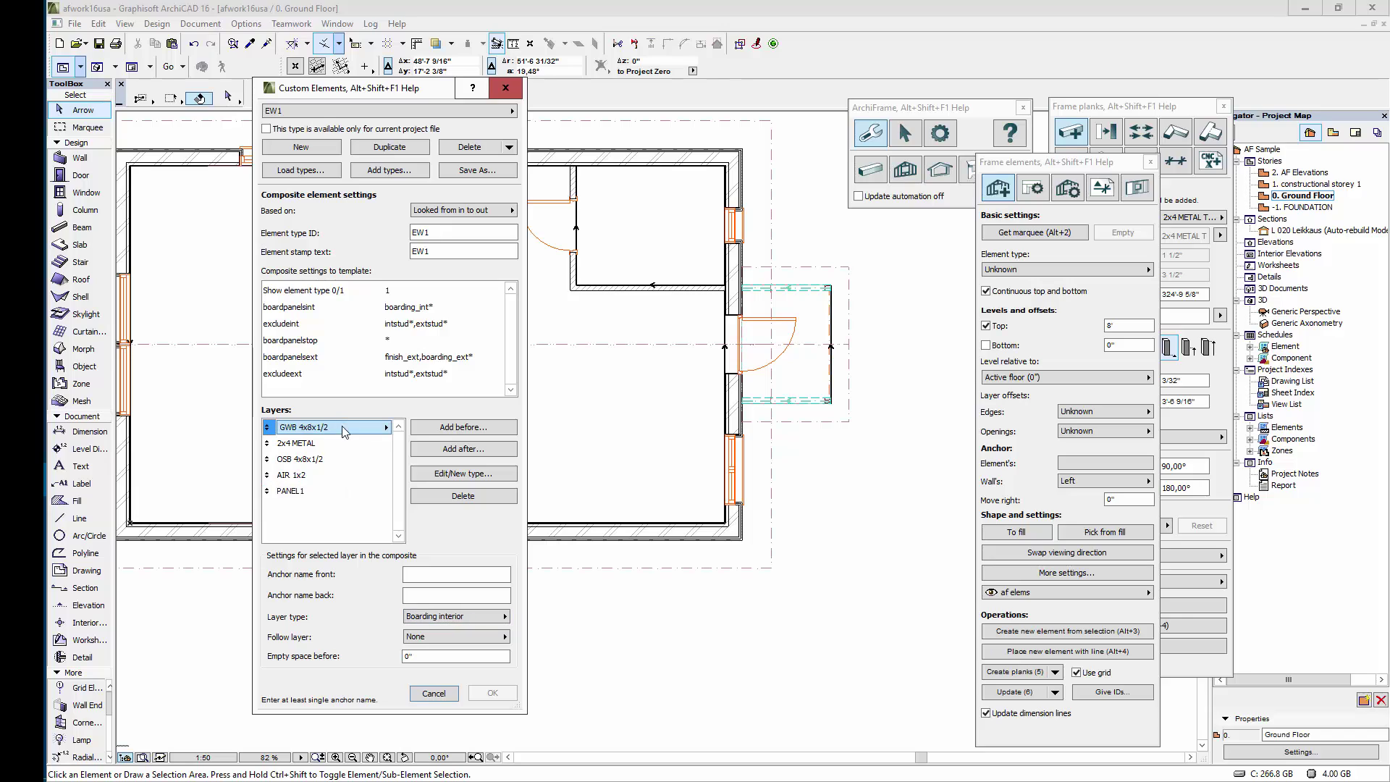
{"action": "left_click", "coordinate": [431, 574]}
{"action": "type", "text": "sw"}
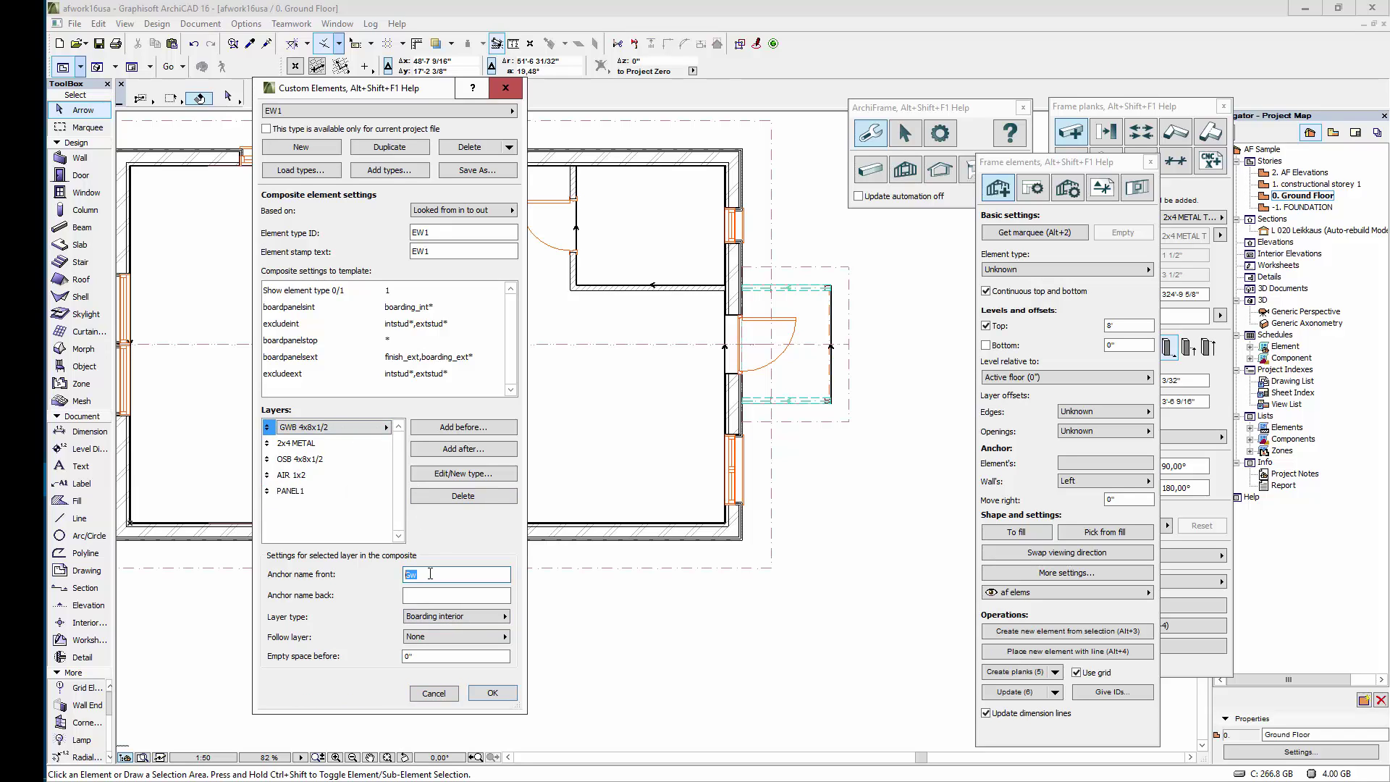
{"action": "type", "text": "Gwb int"}
{"action": "left_click", "coordinate": [332, 445]}
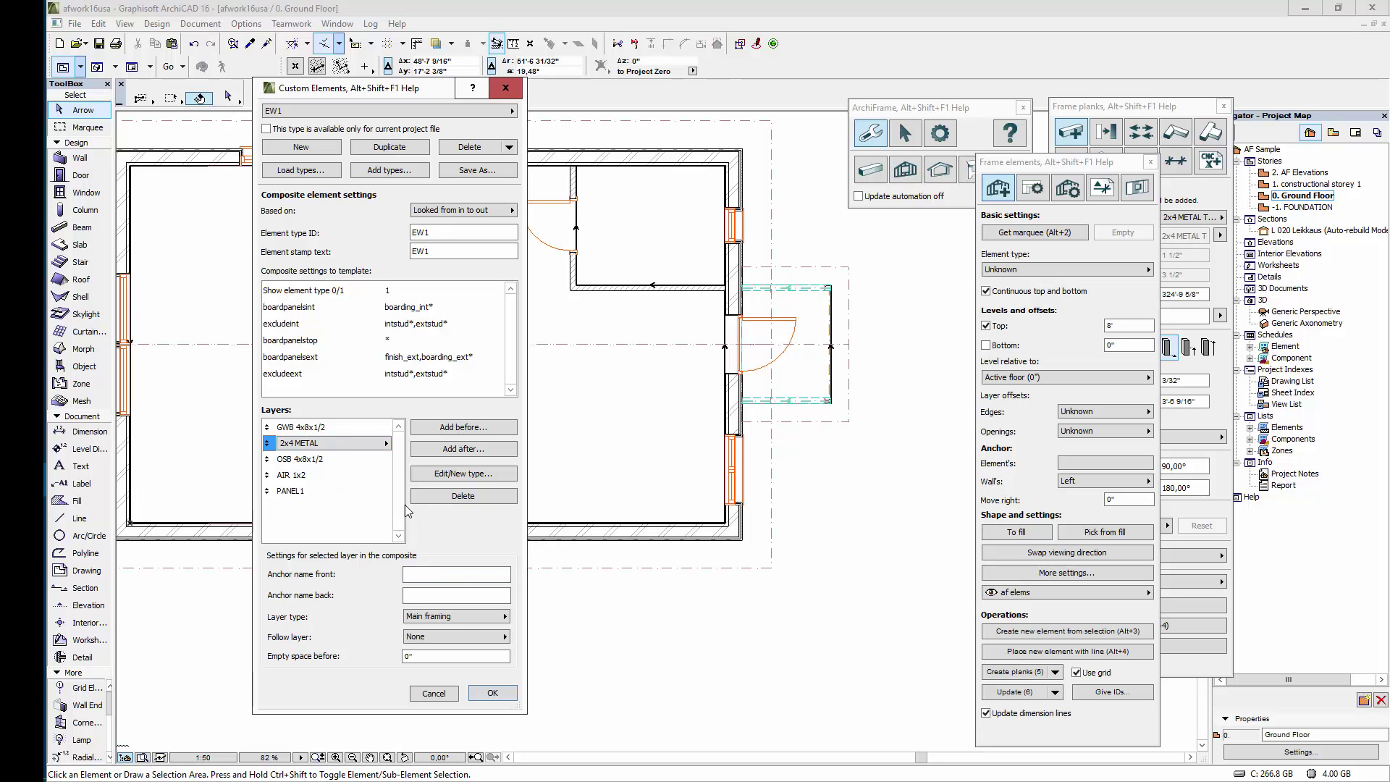
{"action": "left_click", "coordinate": [353, 428]}
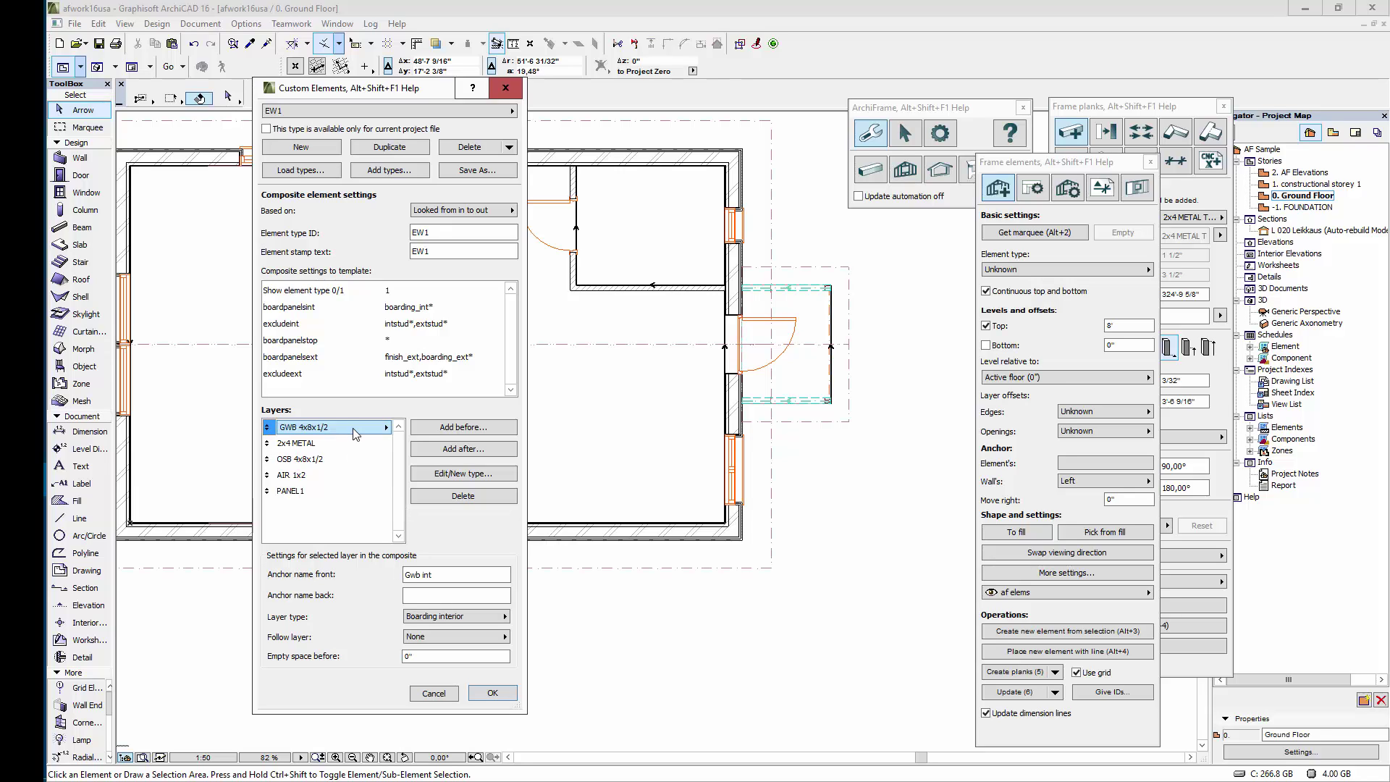
{"action": "left_click", "coordinate": [474, 637]}
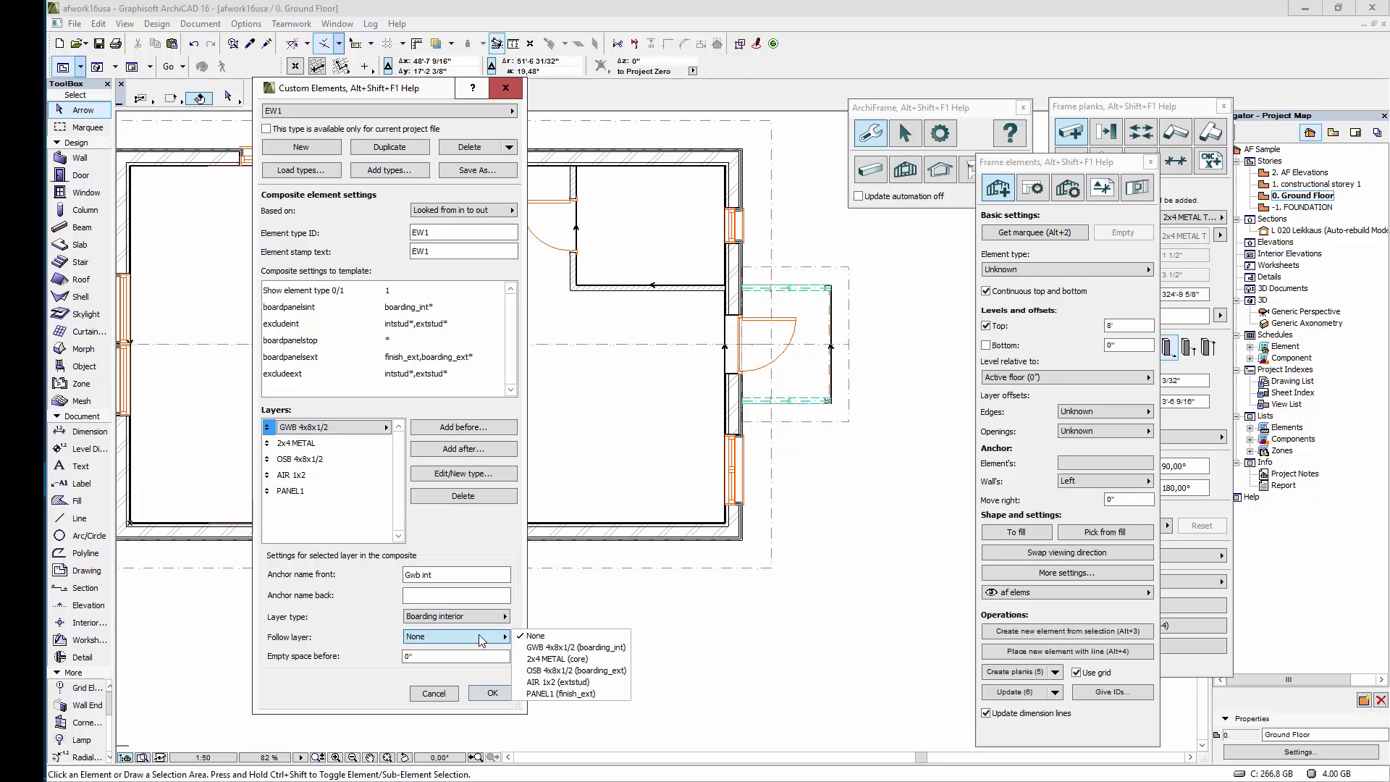
{"action": "left_click", "coordinate": [554, 658]}
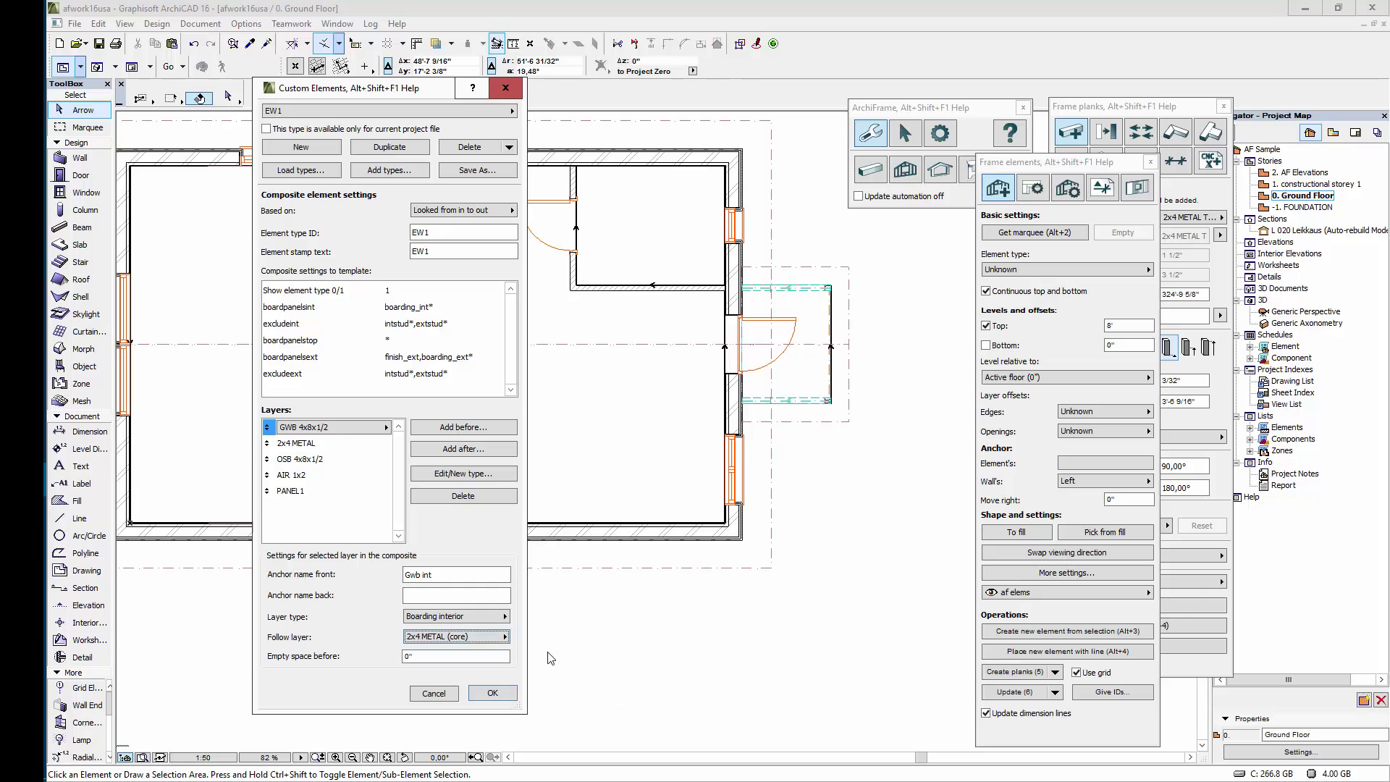
Give the 2x4 METAL core layer front anchor 'Core int' and fill in its back anchor
{"action": "left_click", "coordinate": [331, 443]}
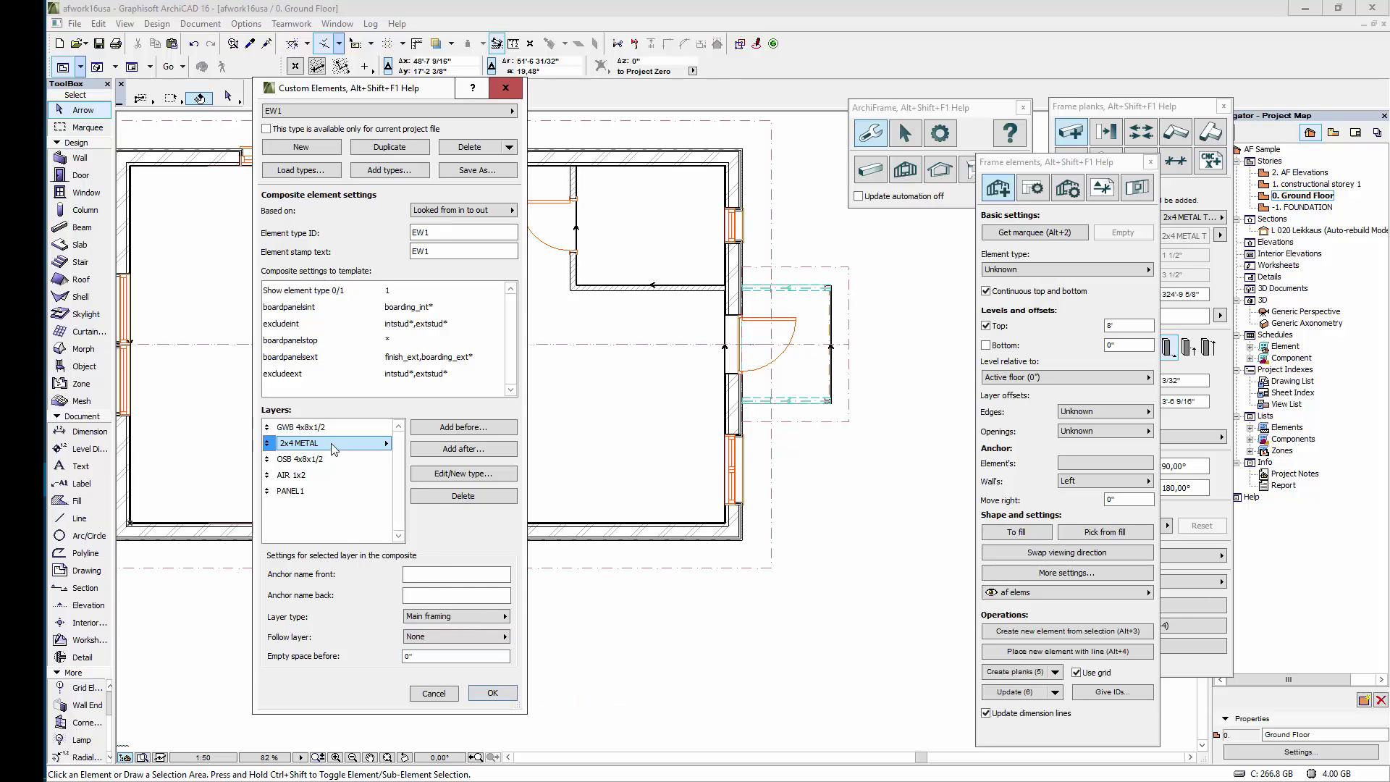
{"action": "left_click", "coordinate": [443, 573]}
{"action": "type", "text": "Core int"}
{"action": "key", "text": "Tab"}
{"action": "type", "text": "C"}
Give the OSB 4x8x1/2 layer back anchor 'Osb ext' and make it follow the 2x4 METAL core
{"action": "left_click", "coordinate": [336, 461]}
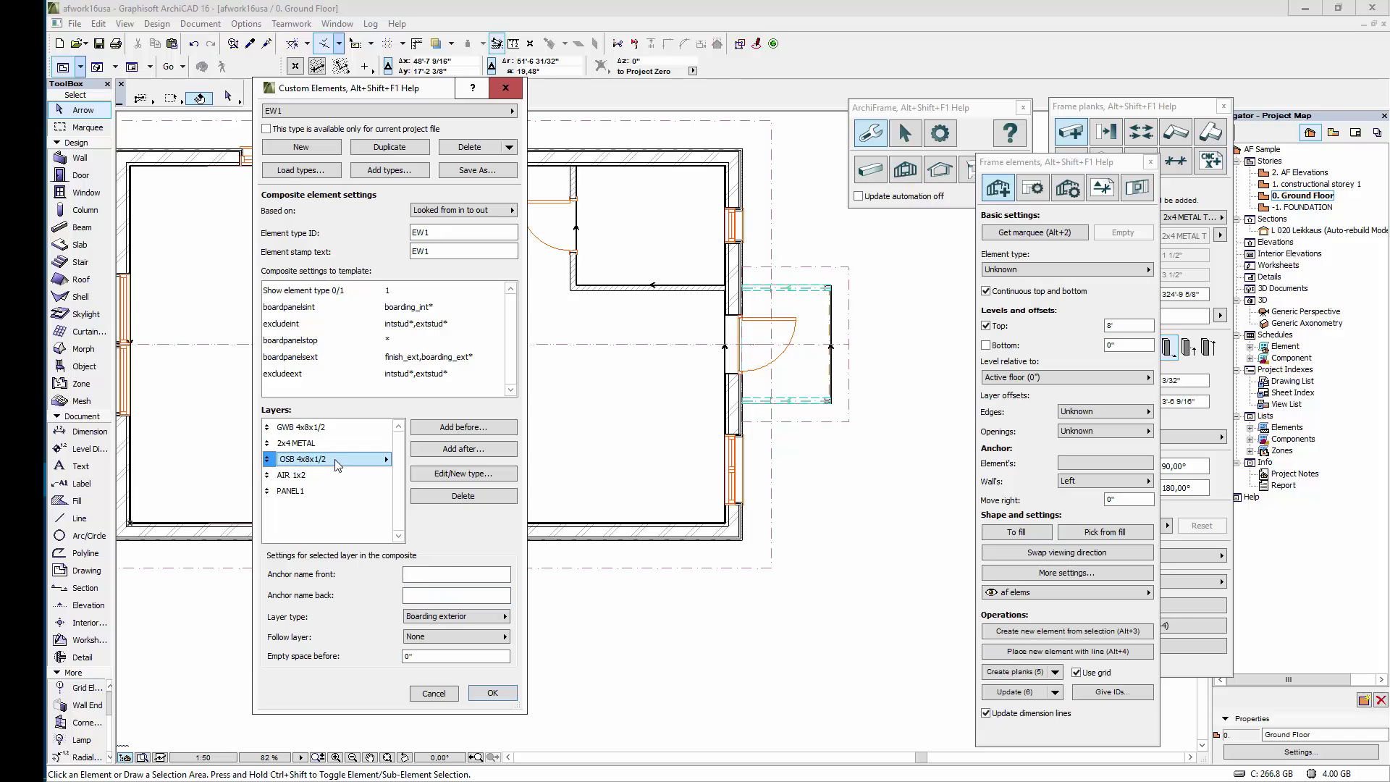
{"action": "left_click", "coordinate": [437, 597]}
{"action": "type", "text": "Osb ext"}
{"action": "left_click", "coordinate": [455, 638]}
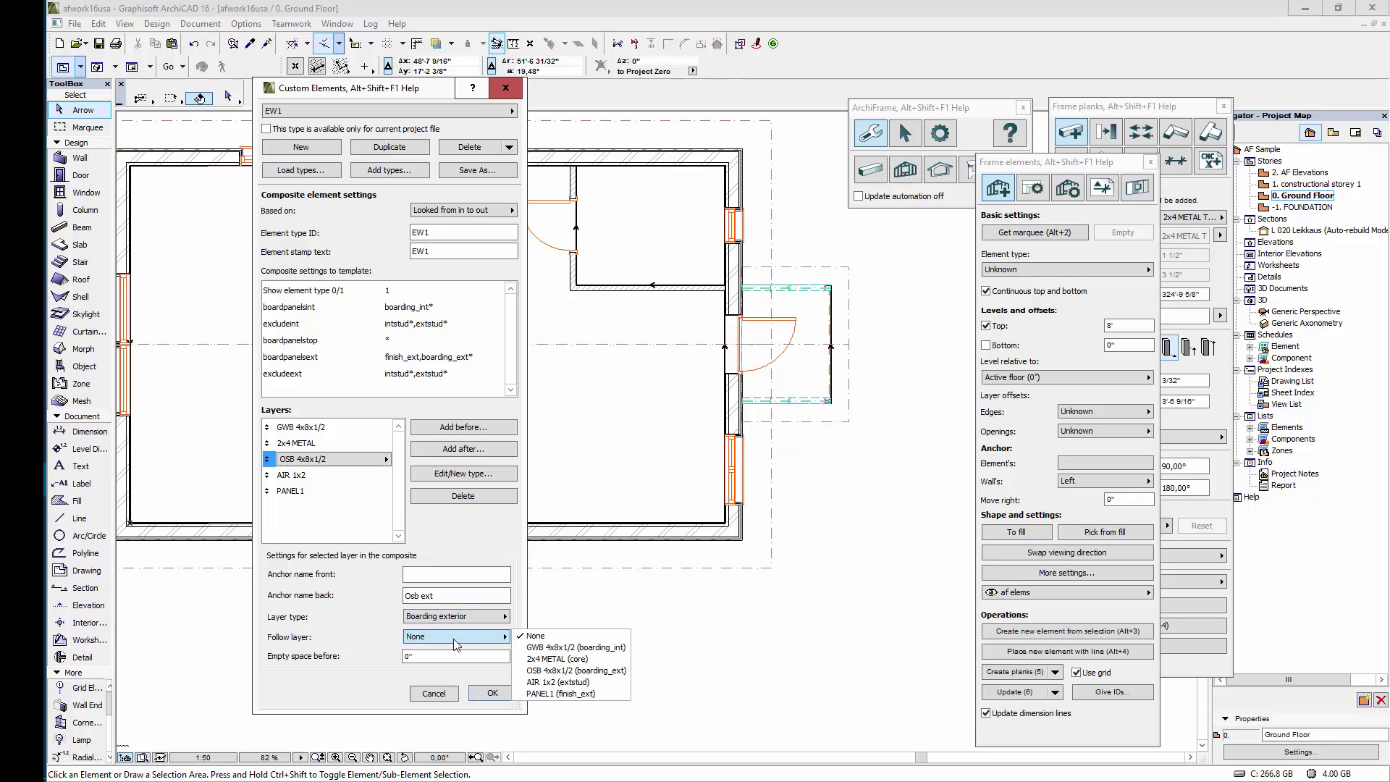
{"action": "left_click", "coordinate": [554, 659]}
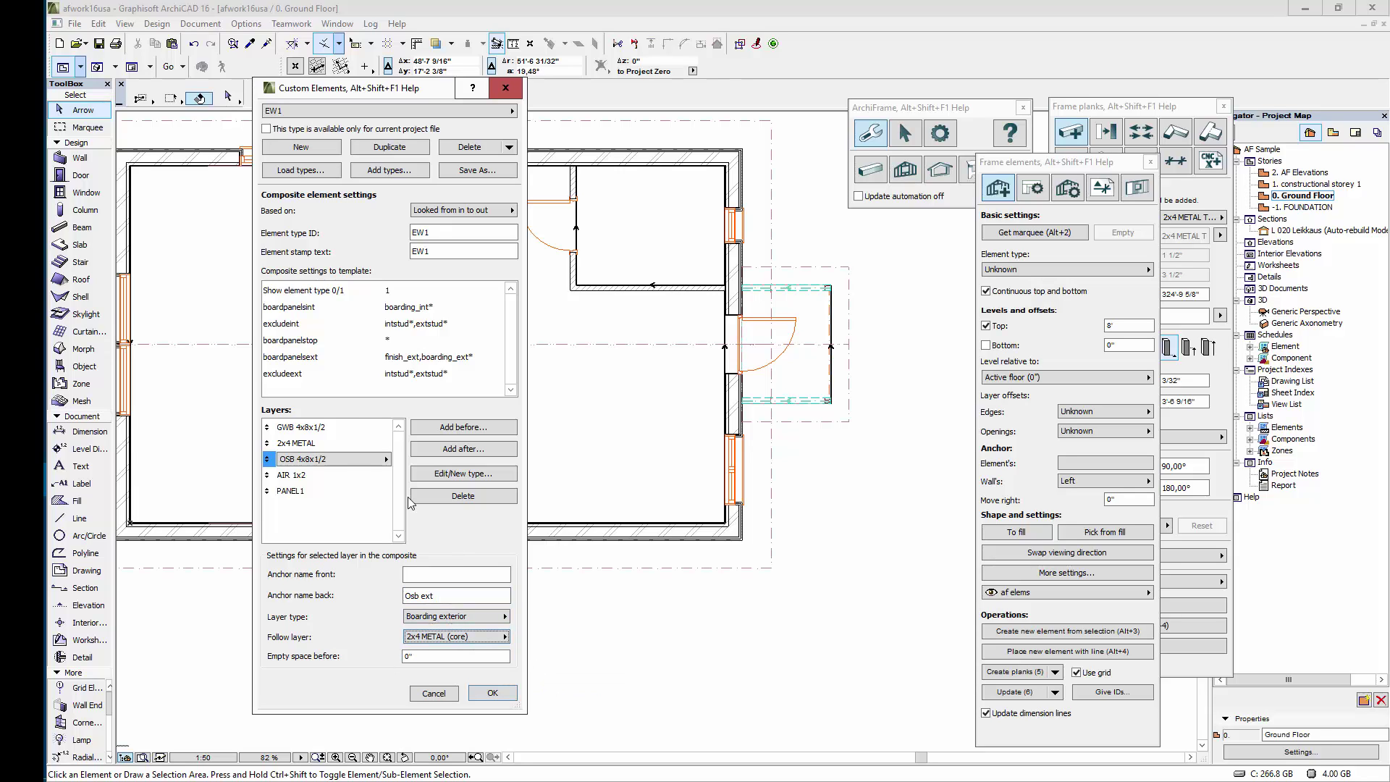
Give AIR 1x2 back anchor 'Air ext' following the core, and PANEL1 back anchor 'Cladding ext'
{"action": "left_click", "coordinate": [336, 474]}
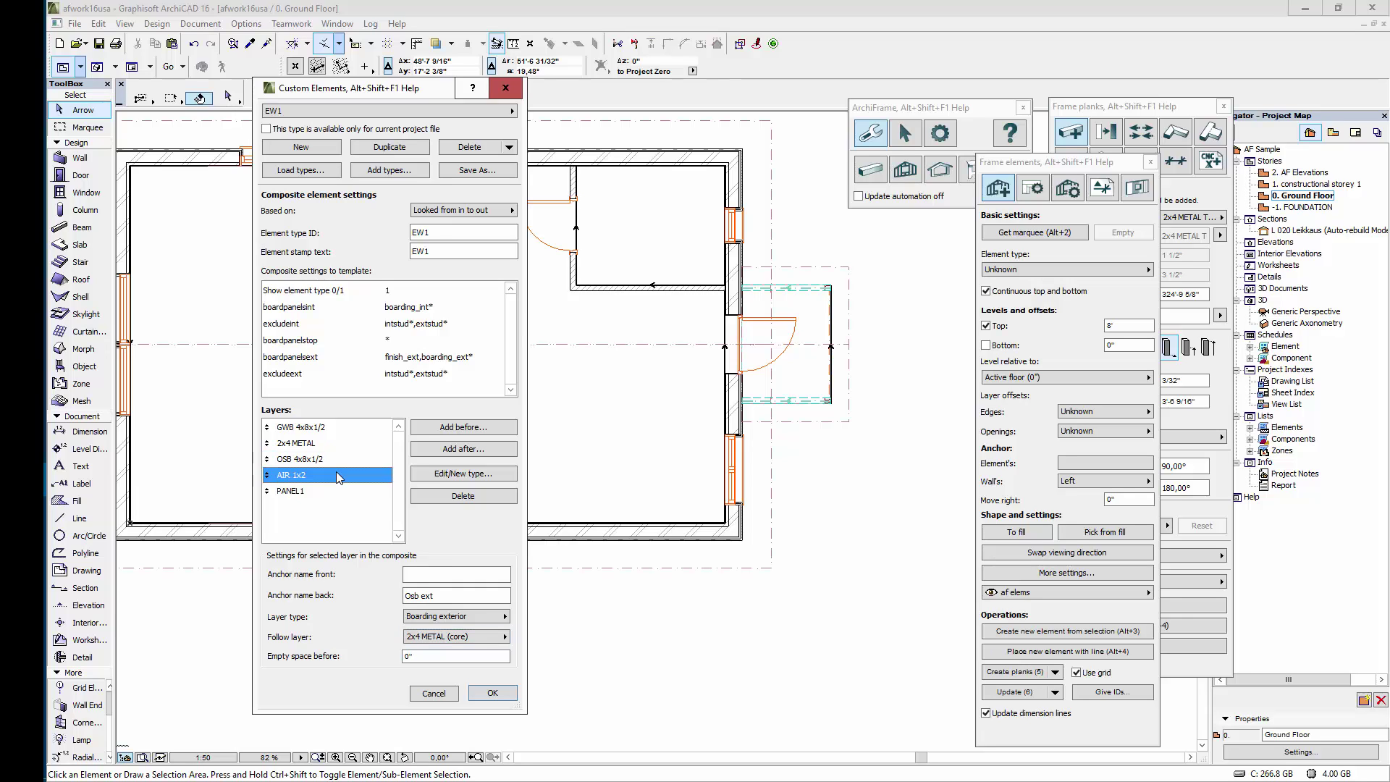
{"action": "left_click", "coordinate": [479, 596]}
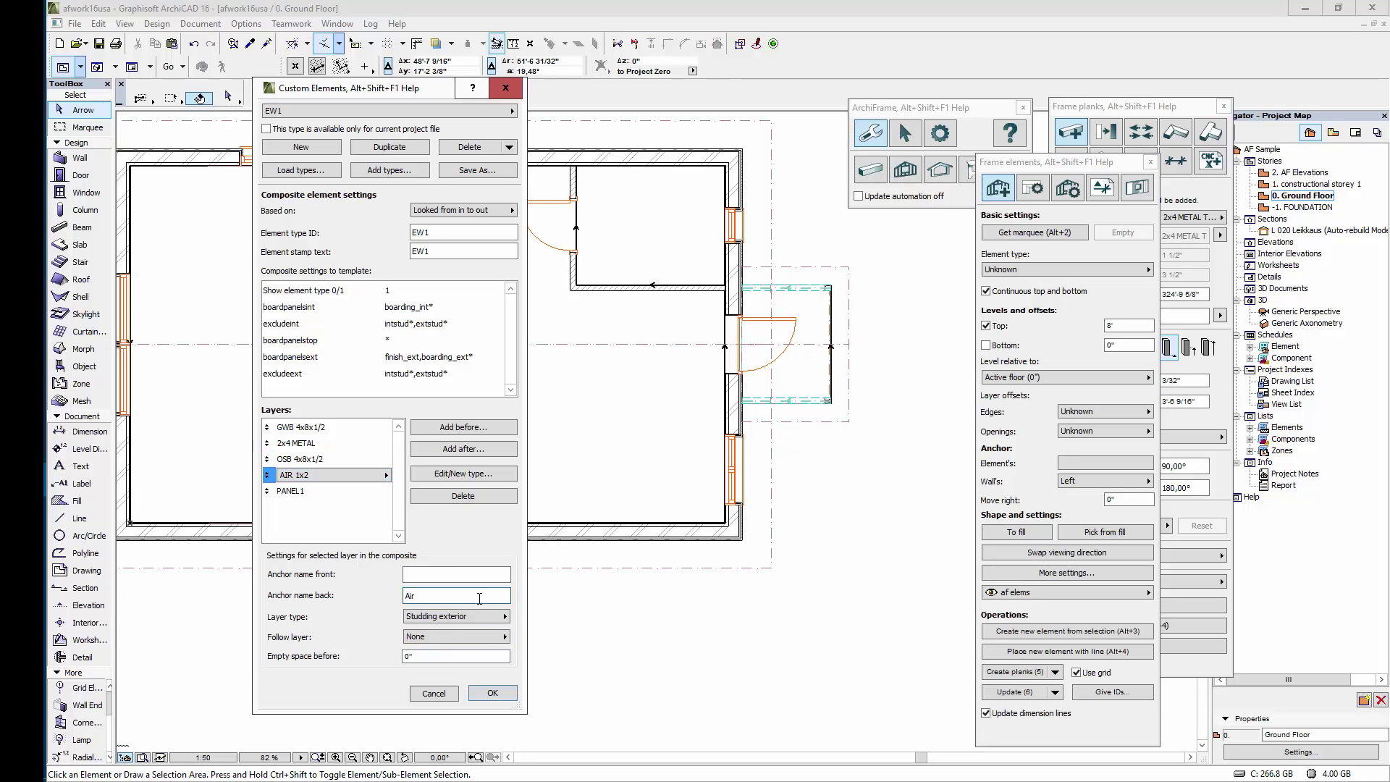
{"action": "type", "text": "Air ext"}
{"action": "left_click", "coordinate": [483, 643]}
{"action": "left_click", "coordinate": [575, 659]}
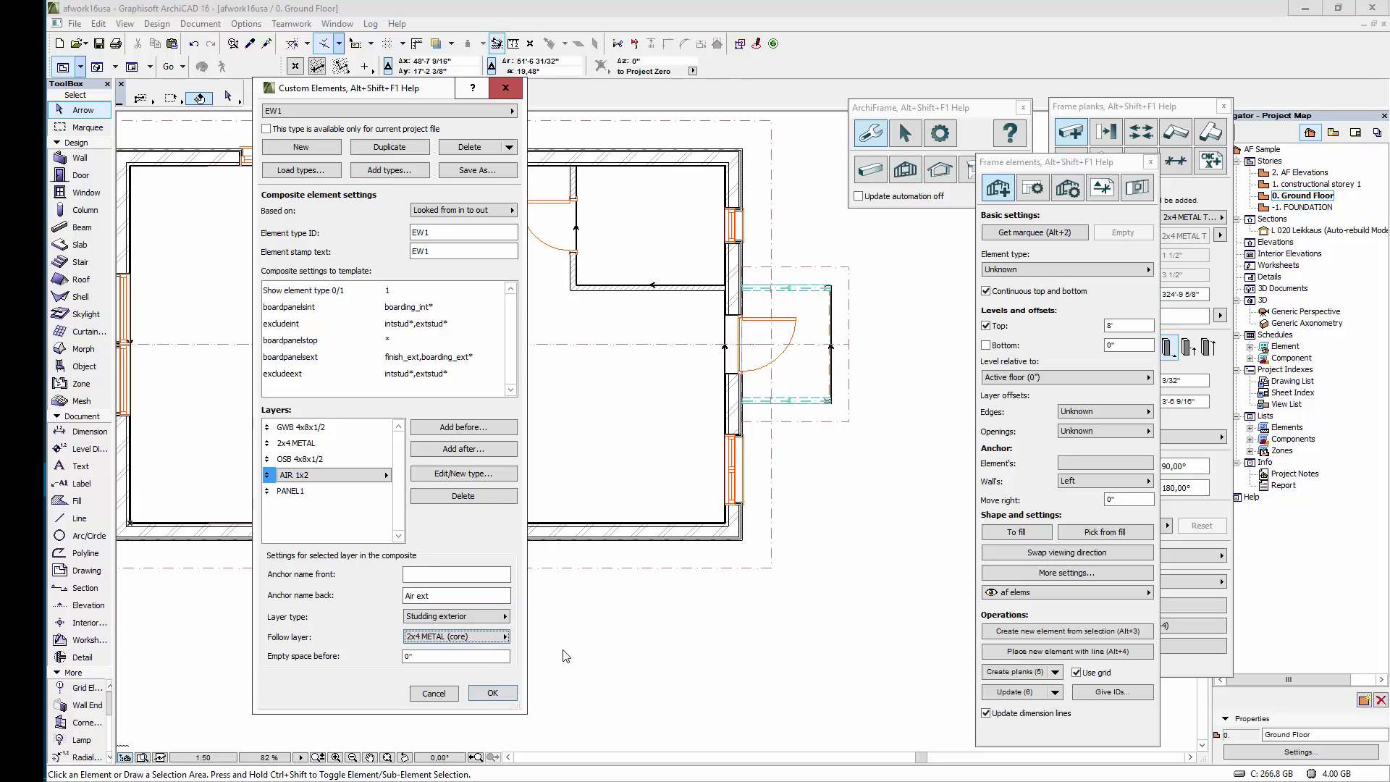
{"action": "left_click", "coordinate": [322, 492]}
{"action": "left_click", "coordinate": [433, 597]}
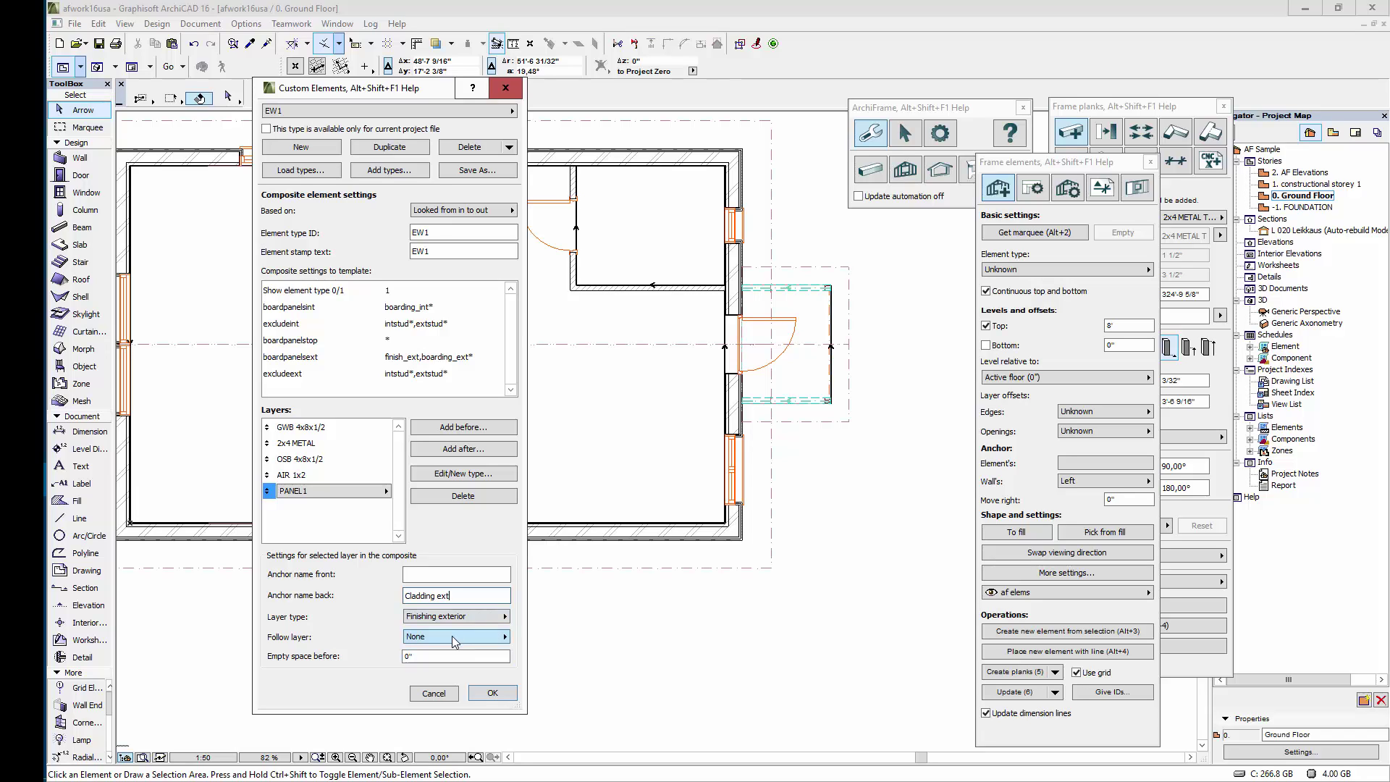
Save the wall types as ArchiFrameElemTypesUSA_2016_06_13.xml in Data_USA and apply them with OK
{"action": "left_click", "coordinate": [475, 171]}
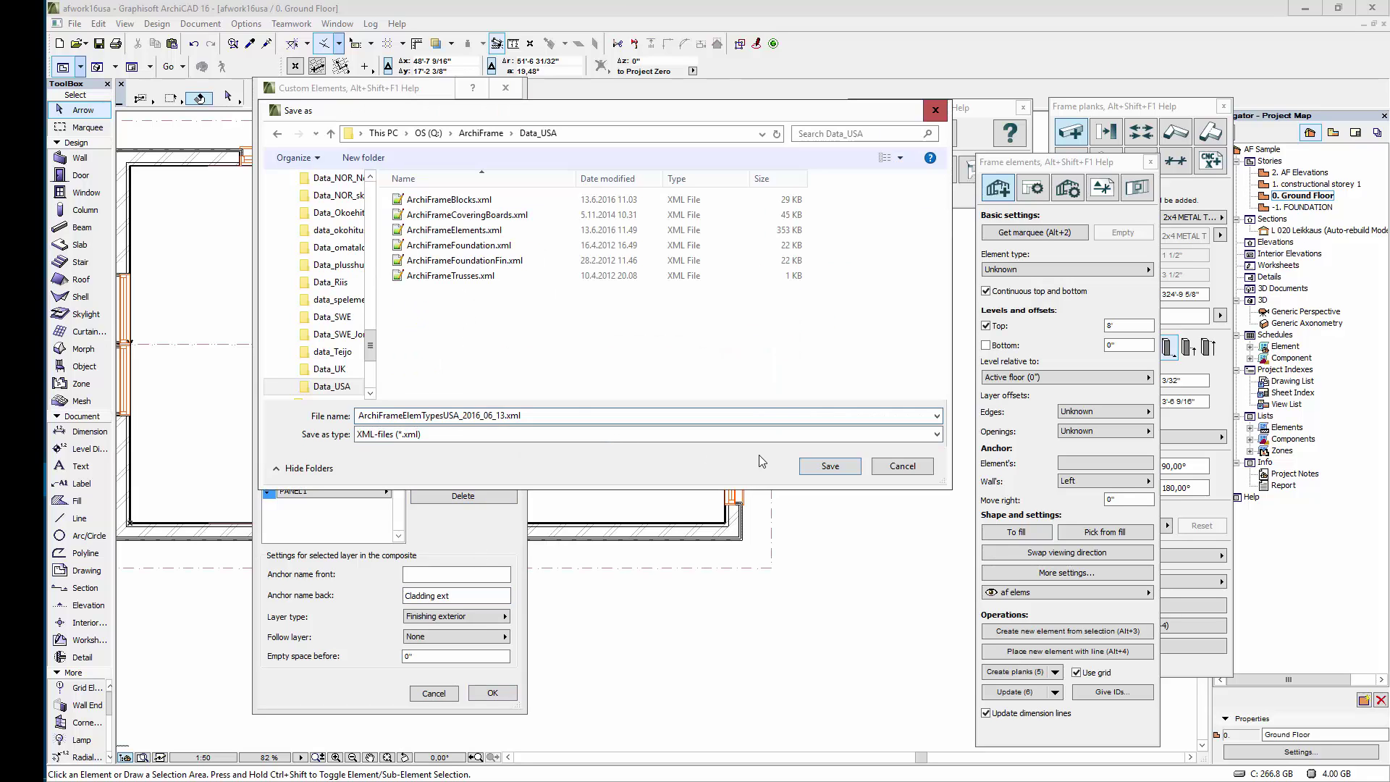
{"action": "left_click", "coordinate": [827, 469]}
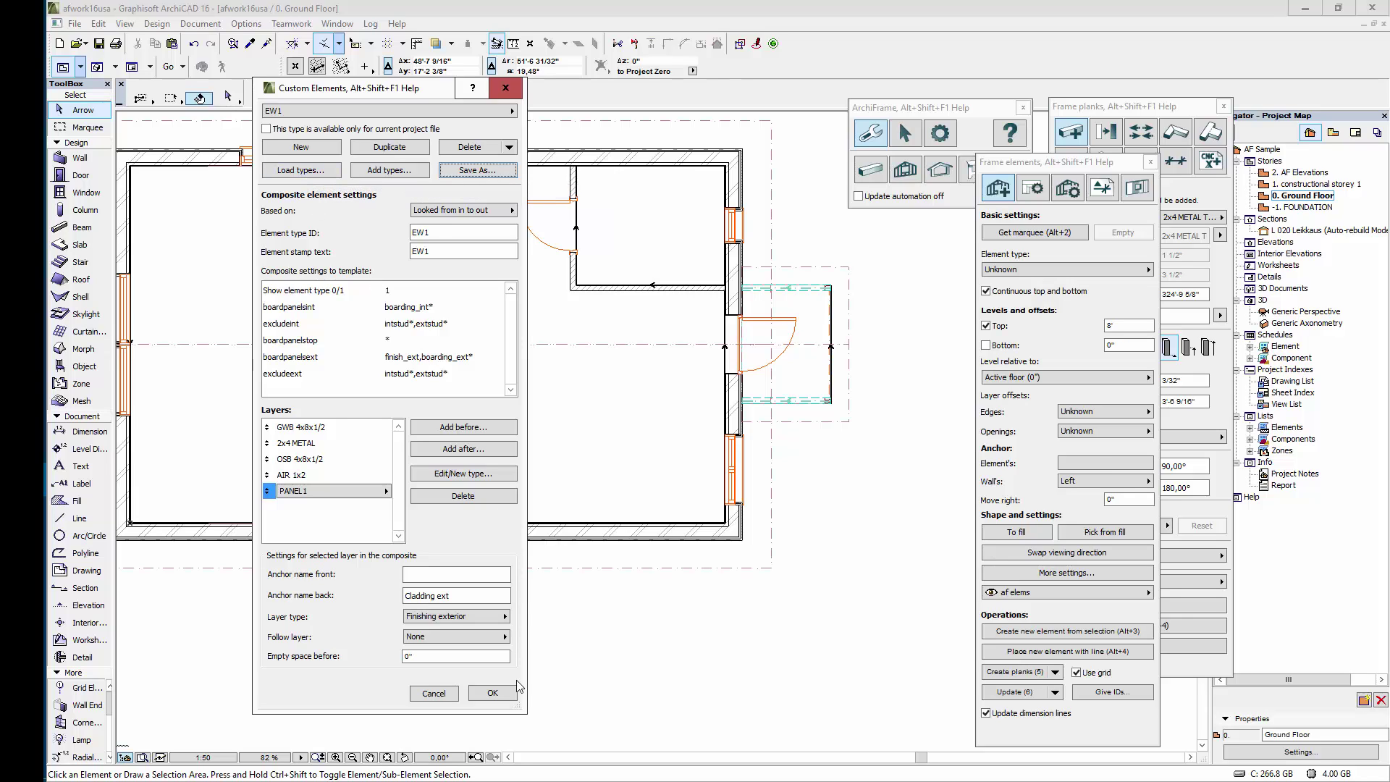
{"action": "left_click", "coordinate": [493, 693]}
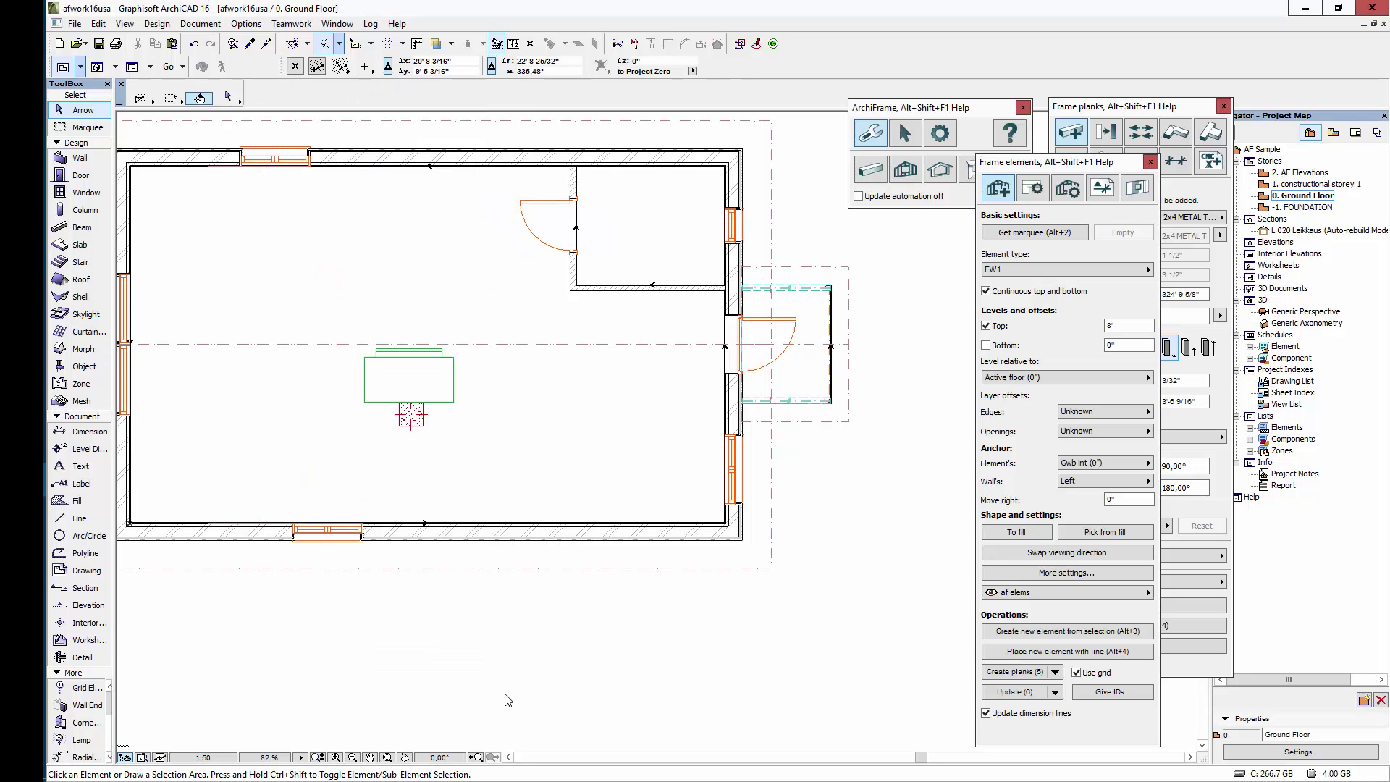